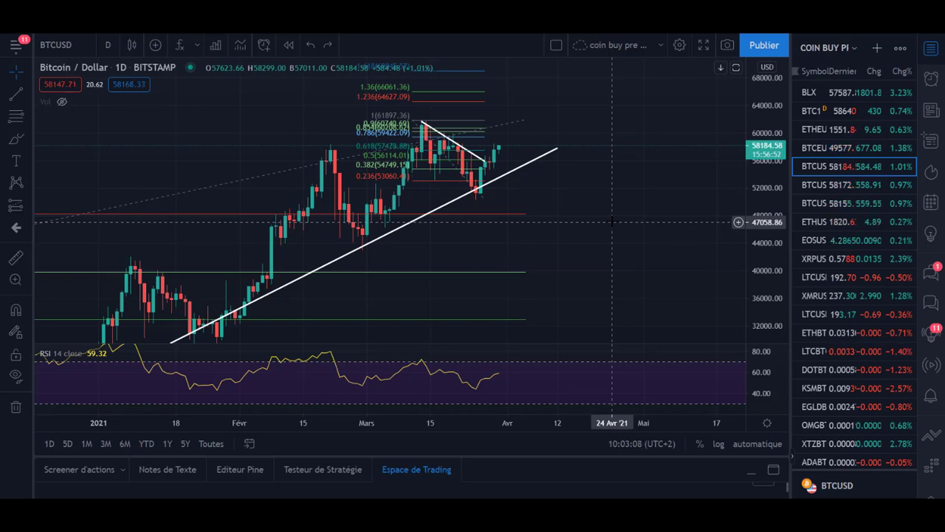
{"action": "scroll", "coordinate": [557, 198], "scroll_direction": "down", "scroll_amount": 2}
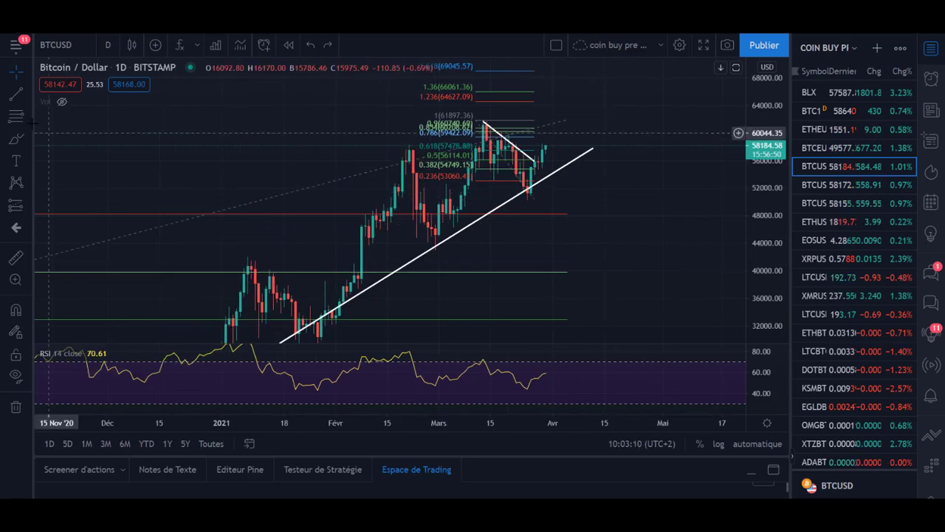
{"action": "left_click", "coordinate": [17, 70]}
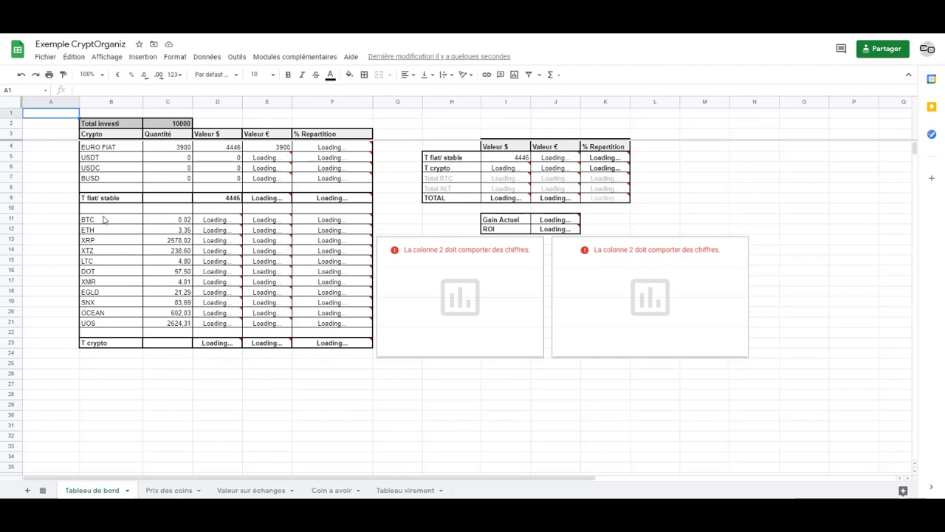
Switch to the Exemple CryptOrganiz spreadsheet and set MaJ des prix to 0 on the Prix des coins sheet to refresh the coin prices
{"action": "left_click_drag", "start_coordinate": [97, 293], "coordinate": [97, 325]}
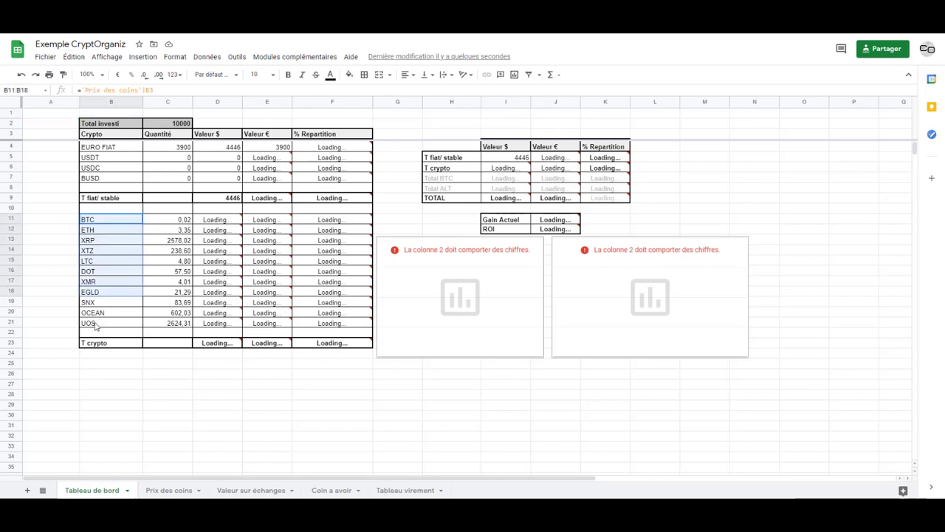
{"action": "left_click", "coordinate": [139, 375]}
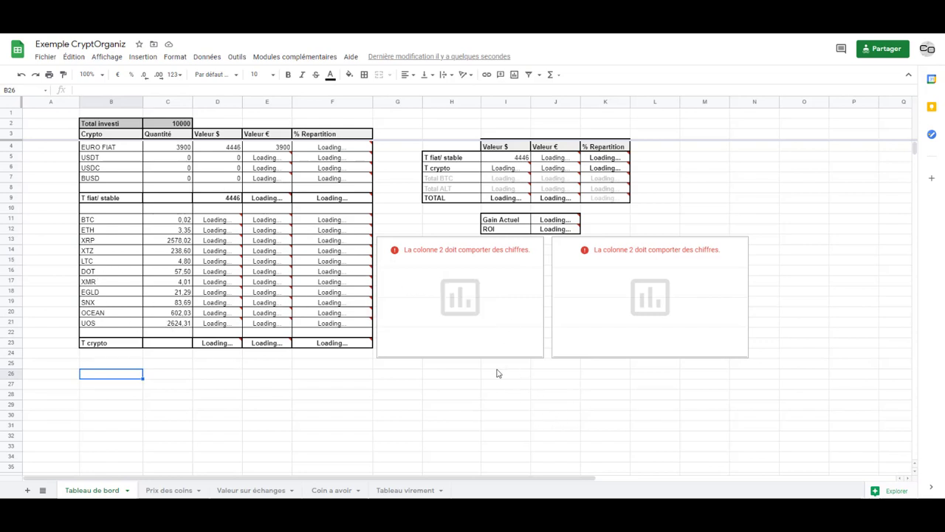
{"action": "left_click", "coordinate": [177, 490]}
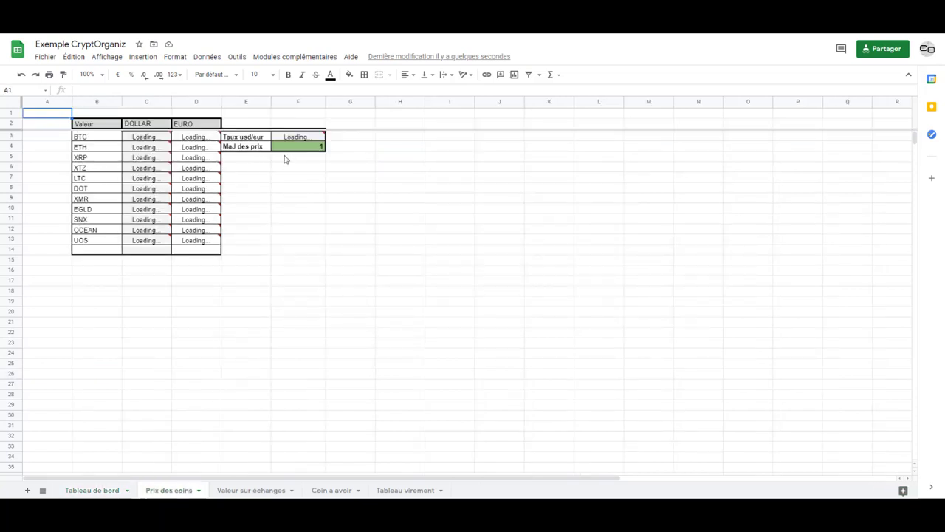
{"action": "type", "text": "0"}
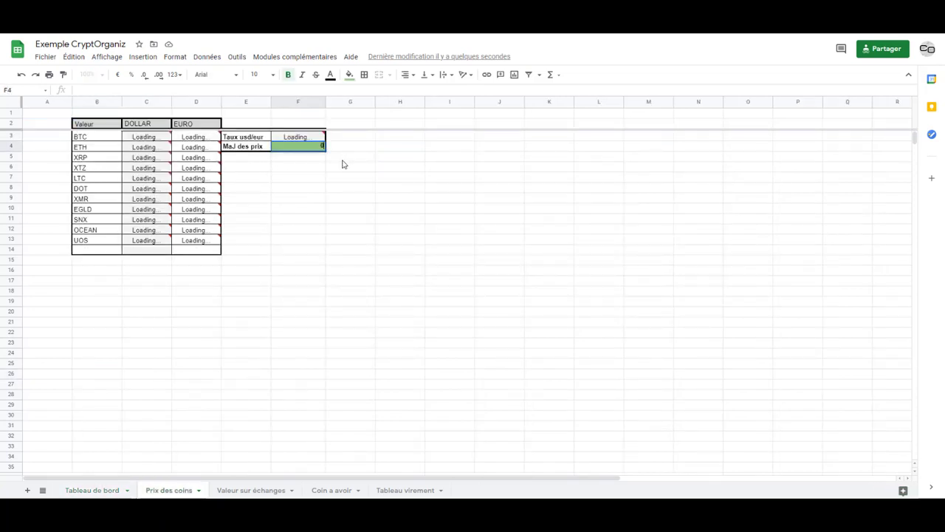
{"action": "key", "text": "Return"}
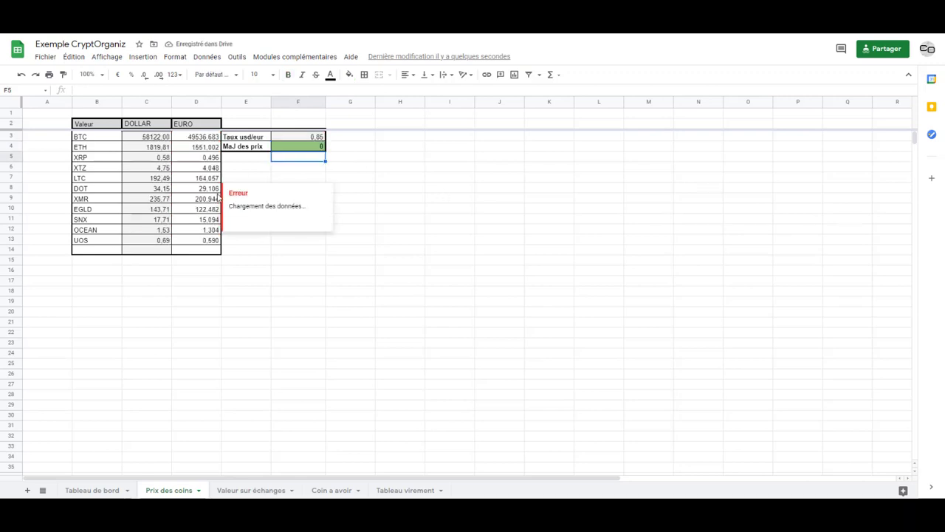
{"action": "left_click", "coordinate": [437, 167]}
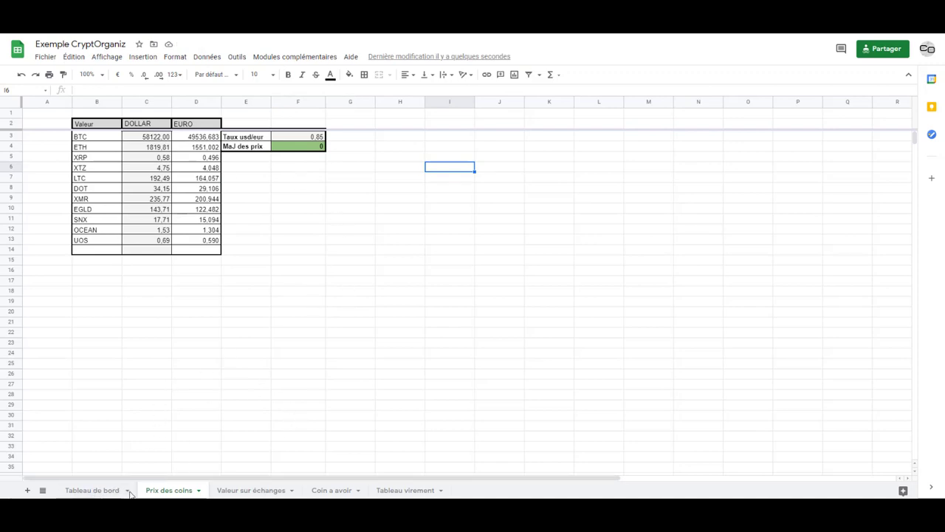
Review the crypto list and distribution charts on the Tableau de bord sheet, and view the exchange balances on Valeur sur échanges
{"action": "left_click", "coordinate": [96, 493]}
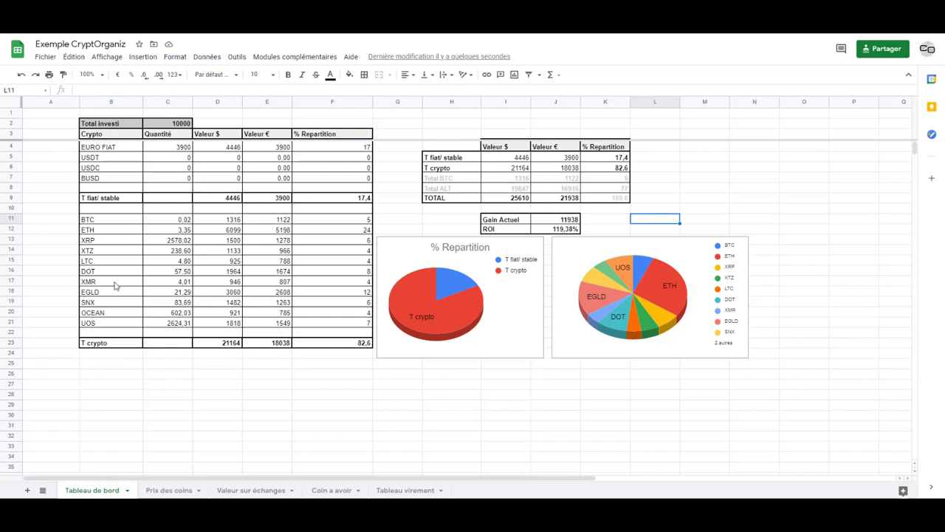
{"action": "left_click_drag", "start_coordinate": [115, 285], "coordinate": [111, 219]}
{"action": "left_click", "coordinate": [148, 382]}
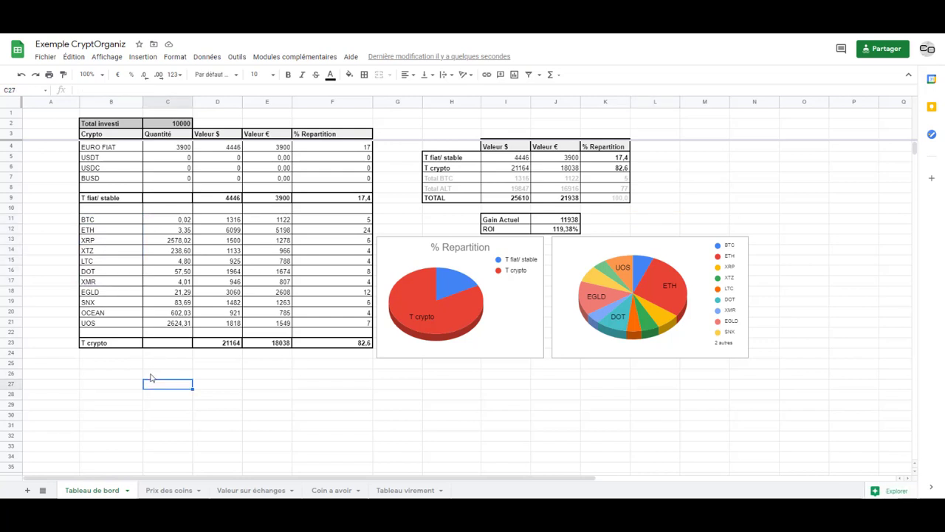
{"action": "left_click", "coordinate": [452, 394]}
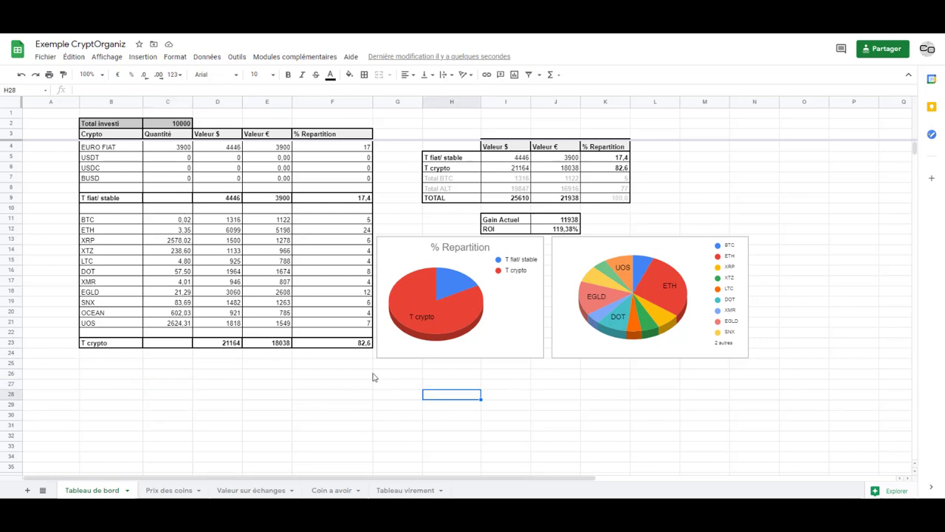
{"action": "left_click", "coordinate": [347, 374]}
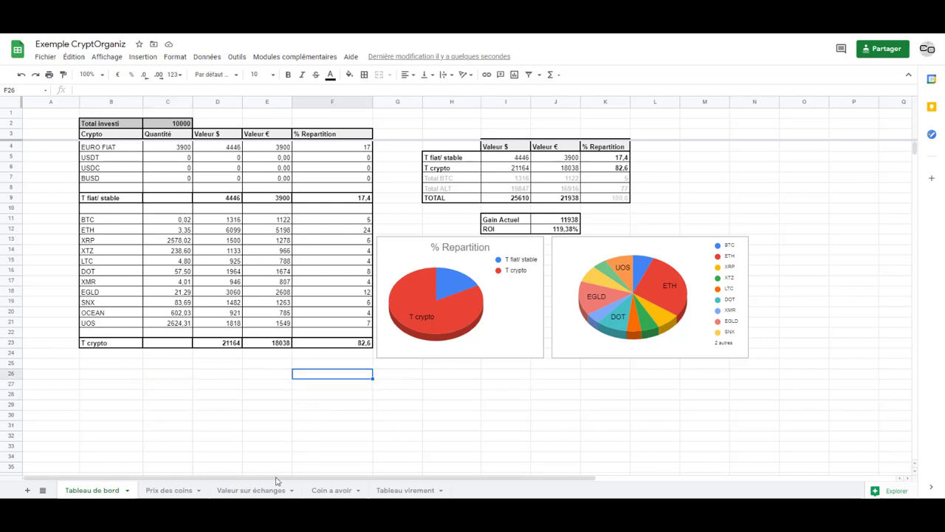
{"action": "left_click", "coordinate": [252, 490]}
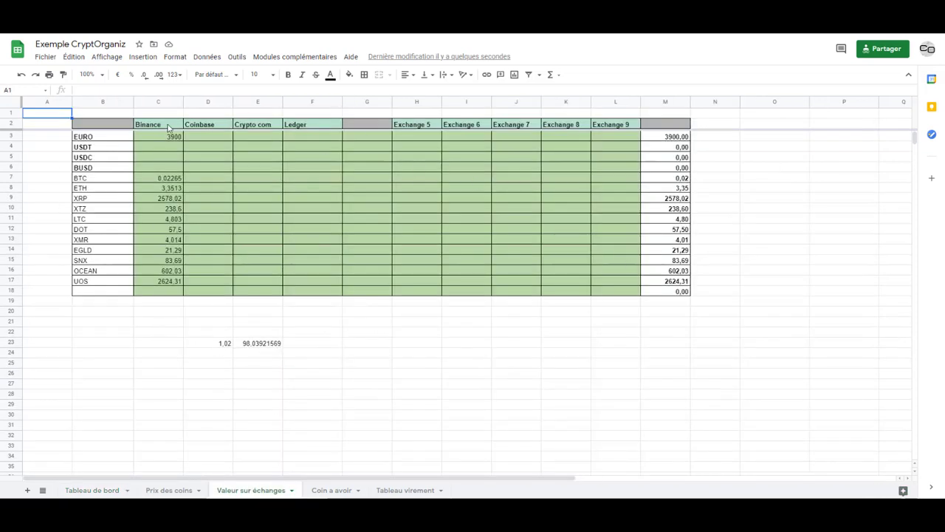
Set the MaJ des prix cell on the Prix des coins sheet to 1 to trigger another price update
{"action": "left_click", "coordinate": [168, 493]}
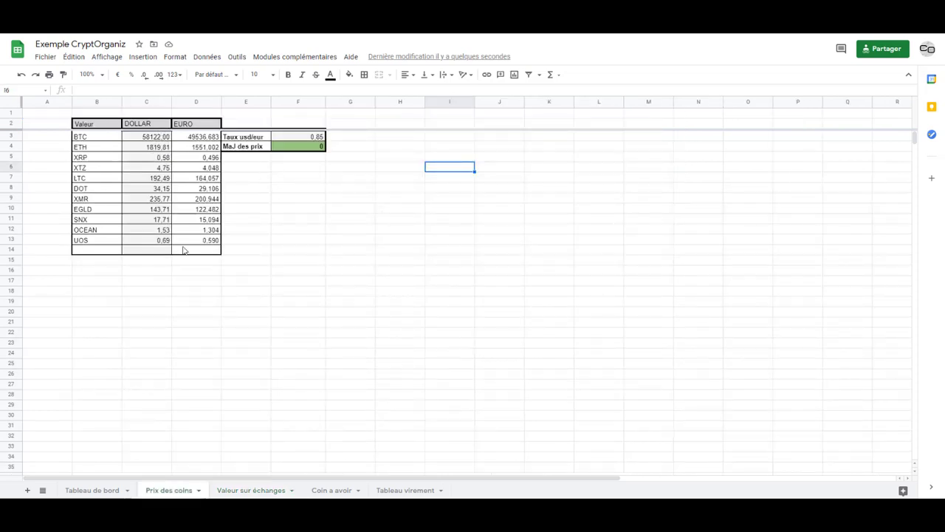
{"action": "left_click", "coordinate": [291, 147]}
{"action": "type", "text": "1"}
{"action": "key", "text": "Return"}
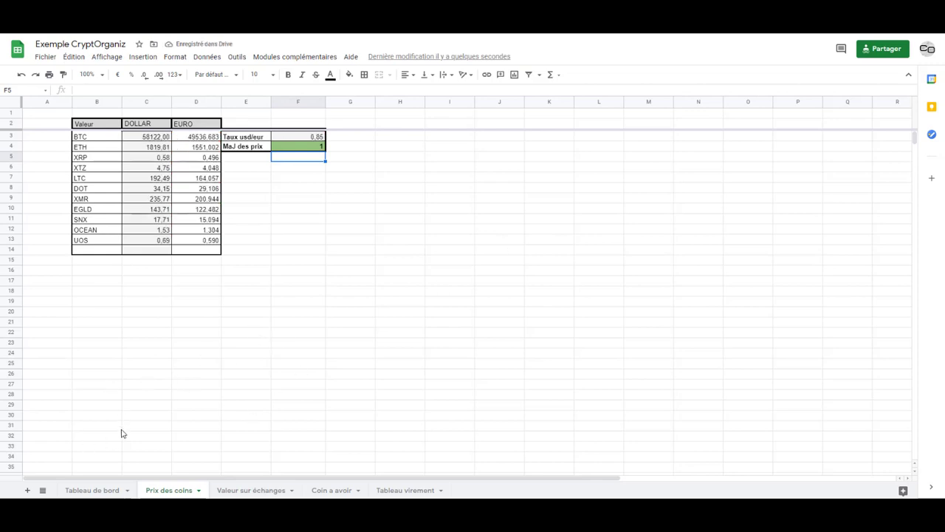
Inspect the Total investi, Gain Actuel and ROI cells on the Tableau de bord sheet
{"action": "left_click", "coordinate": [91, 491]}
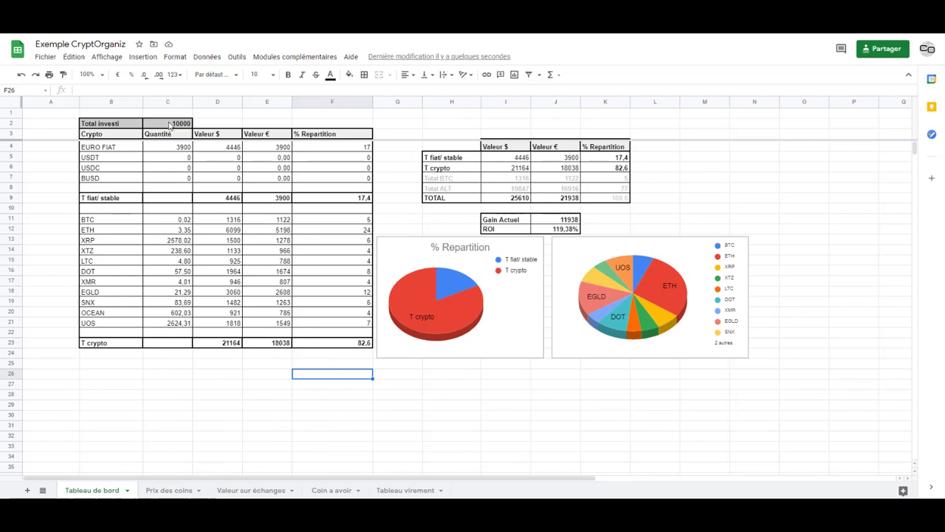
{"action": "left_click", "coordinate": [169, 124]}
{"action": "left_click", "coordinate": [403, 491]}
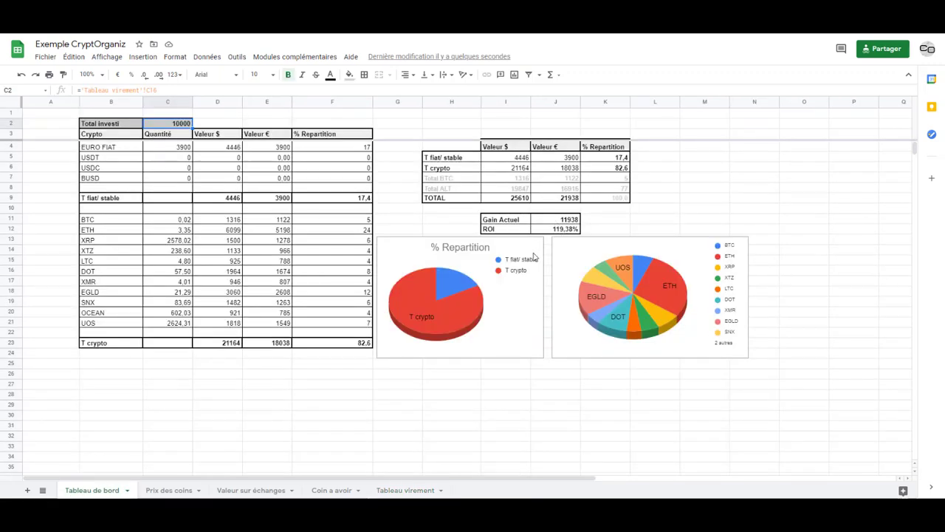
{"action": "left_click", "coordinate": [555, 221]}
{"action": "key", "text": "Down"}
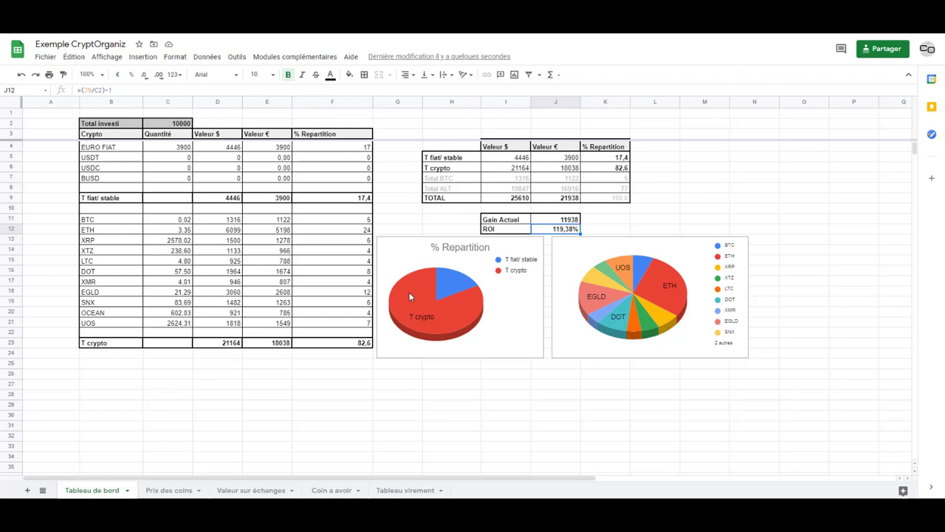
{"action": "left_click", "coordinate": [349, 387]}
{"action": "left_click", "coordinate": [384, 385]}
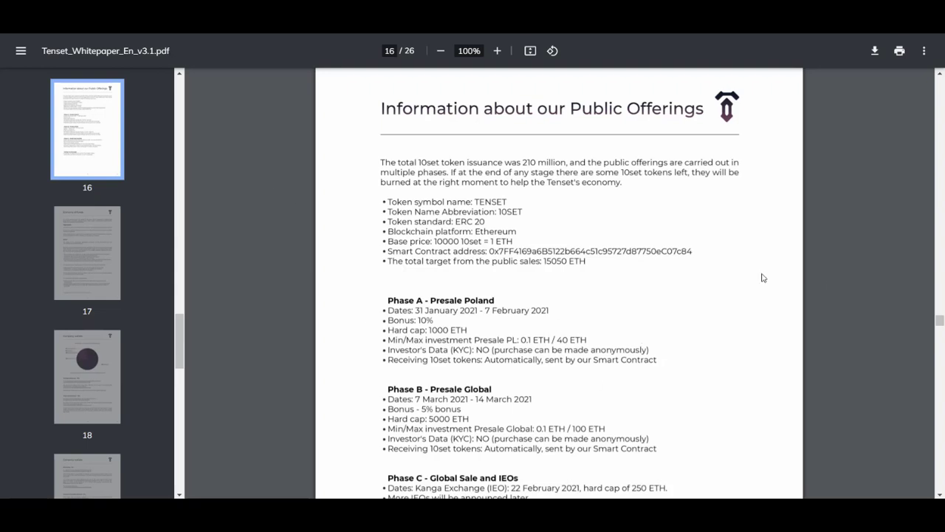
Read the token details, sale phases and exchange listing plans on page 16 of the Tenset whitepaper PDF
{"action": "scroll", "coordinate": [609, 302], "scroll_direction": "down", "scroll_amount": 3}
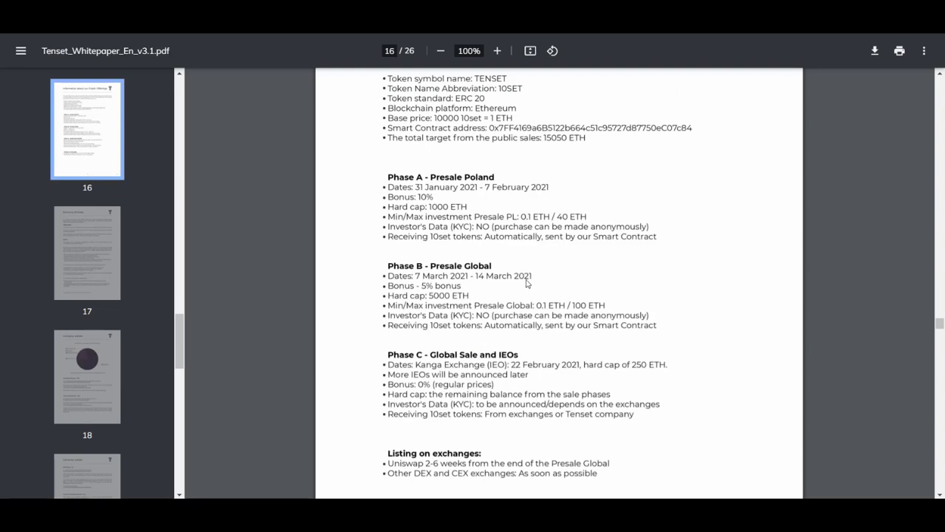
{"action": "scroll", "coordinate": [536, 291], "scroll_direction": "down", "scroll_amount": 1}
{"action": "scroll", "coordinate": [517, 295], "scroll_direction": "up", "scroll_amount": 2}
{"action": "scroll", "coordinate": [488, 258], "scroll_direction": "down", "scroll_amount": 1}
{"action": "scroll", "coordinate": [515, 232], "scroll_direction": "up", "scroll_amount": 1}
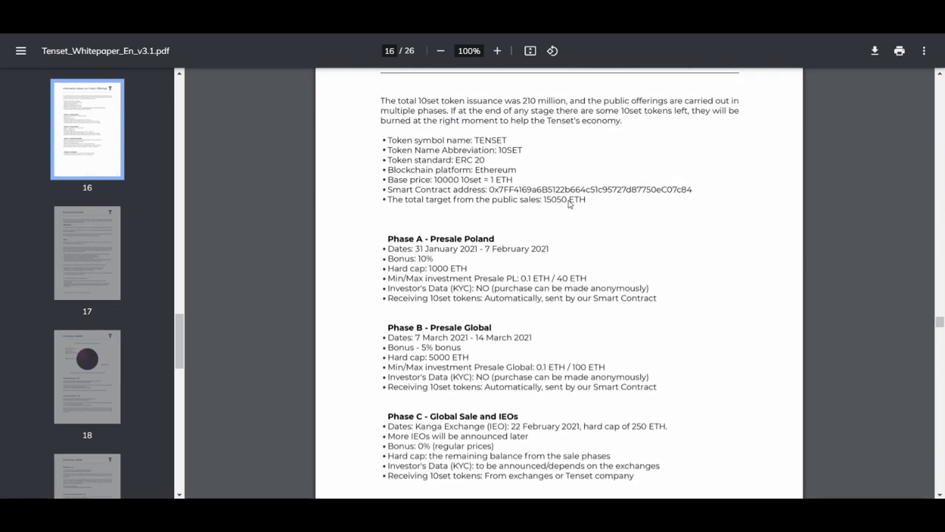
{"action": "scroll", "coordinate": [583, 251], "scroll_direction": "down", "scroll_amount": 1}
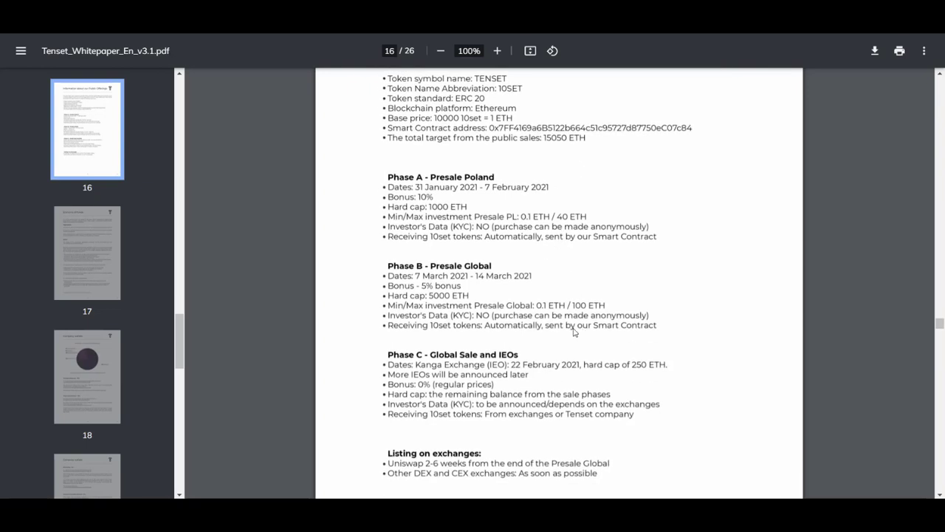
{"action": "scroll", "coordinate": [563, 250], "scroll_direction": "down", "scroll_amount": 1}
{"action": "scroll", "coordinate": [521, 244], "scroll_direction": "down", "scroll_amount": 1}
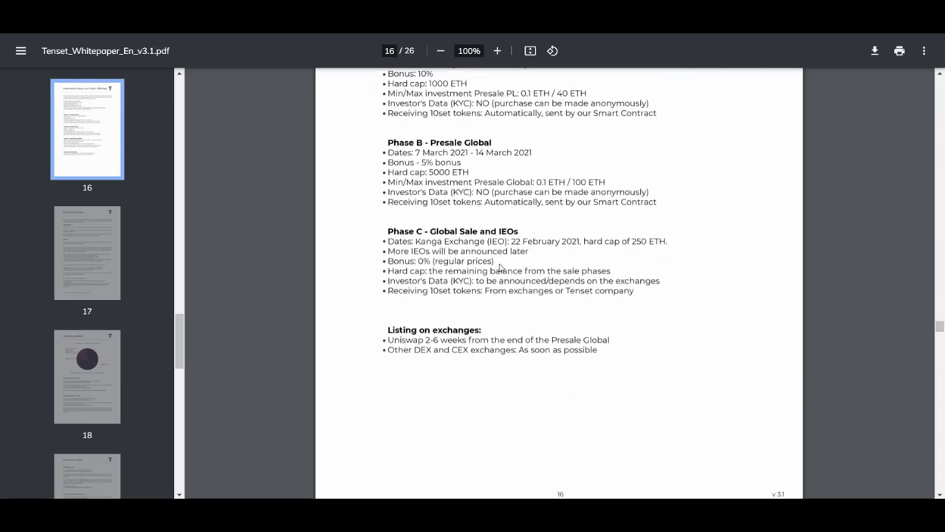
{"action": "scroll", "coordinate": [500, 272], "scroll_direction": "up", "scroll_amount": 1}
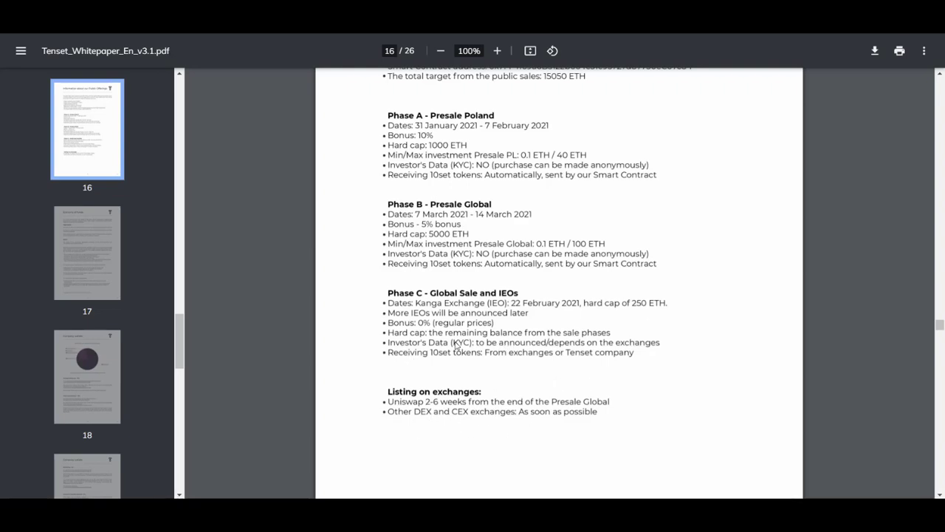
{"action": "scroll", "coordinate": [595, 375], "scroll_direction": "up", "scroll_amount": 5}
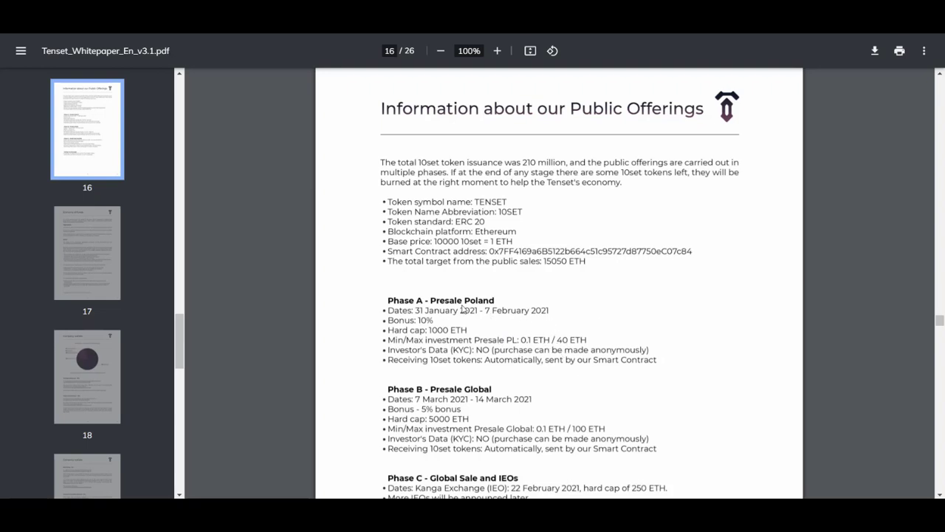
{"action": "scroll", "coordinate": [480, 331], "scroll_direction": "up", "scroll_amount": 1}
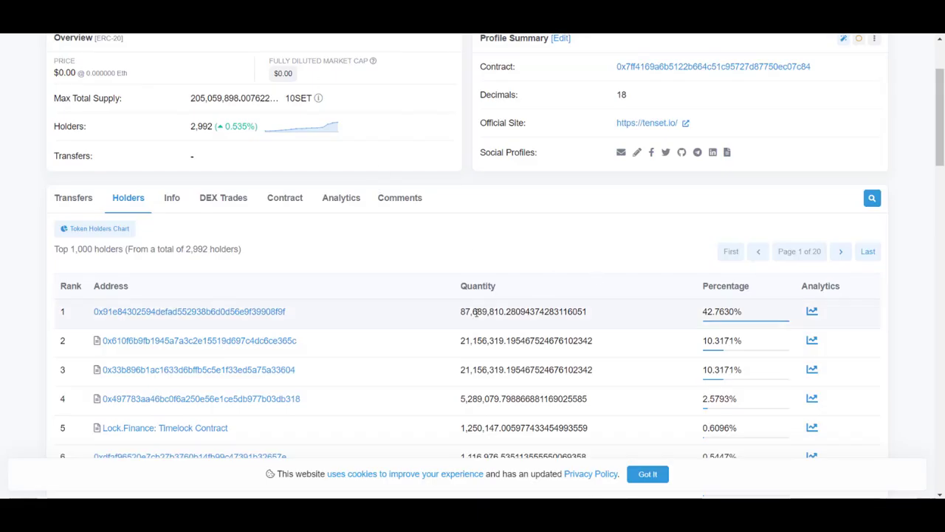
Examine the 10Set Token overview and its top holders list on Etherscan down to rank 50
{"action": "scroll", "coordinate": [482, 313], "scroll_direction": "up", "scroll_amount": 2}
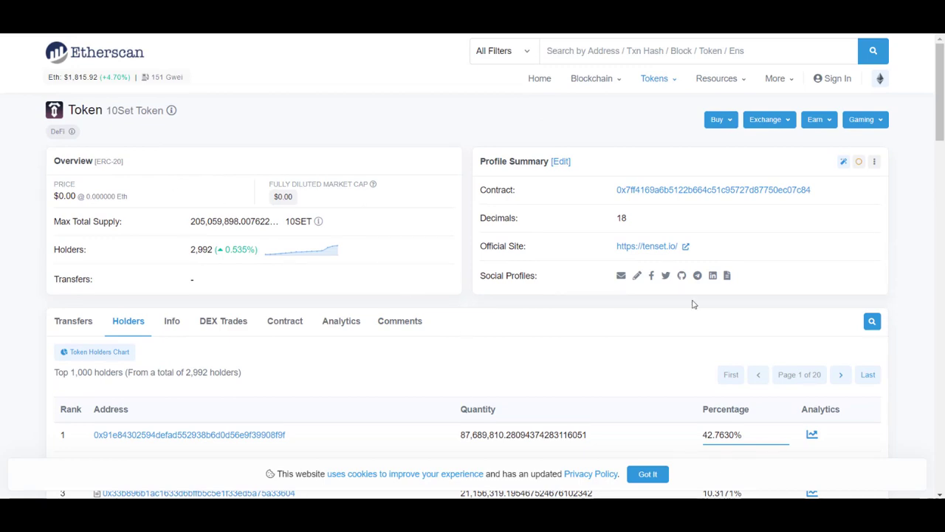
{"action": "scroll", "coordinate": [465, 248], "scroll_direction": "down", "scroll_amount": 1}
{"action": "scroll", "coordinate": [532, 262], "scroll_direction": "up", "scroll_amount": 1}
{"action": "scroll", "coordinate": [449, 291], "scroll_direction": "down", "scroll_amount": 5}
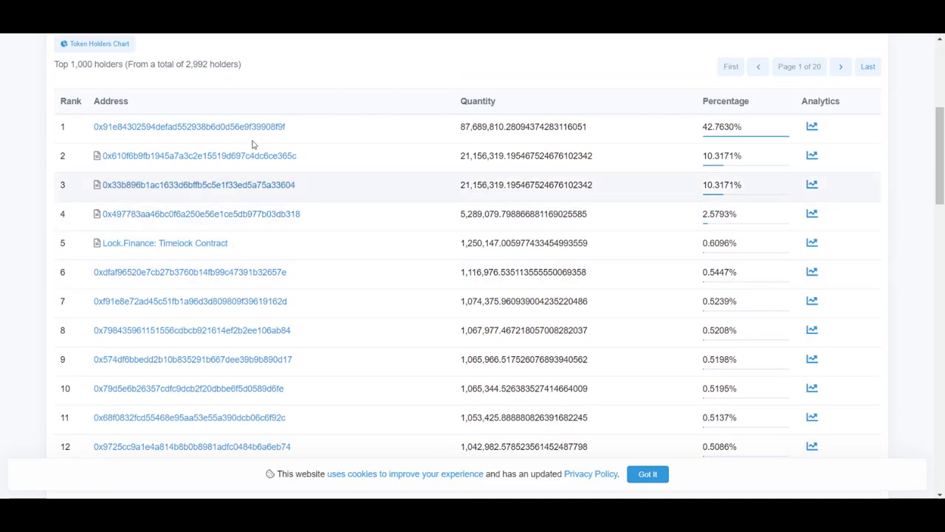
{"action": "scroll", "coordinate": [436, 243], "scroll_direction": "down", "scroll_amount": 8}
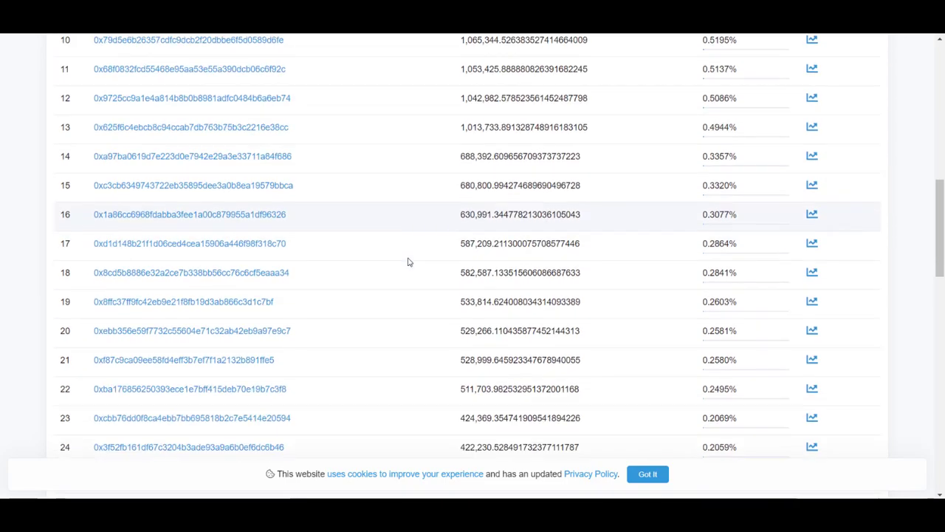
{"action": "scroll", "coordinate": [411, 265], "scroll_direction": "down", "scroll_amount": 6}
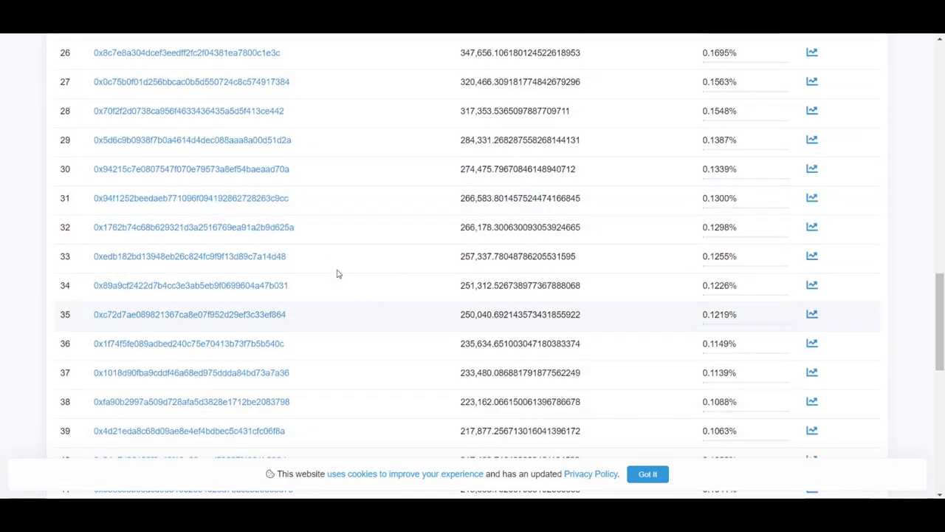
{"action": "scroll", "coordinate": [334, 285], "scroll_direction": "down", "scroll_amount": 5}
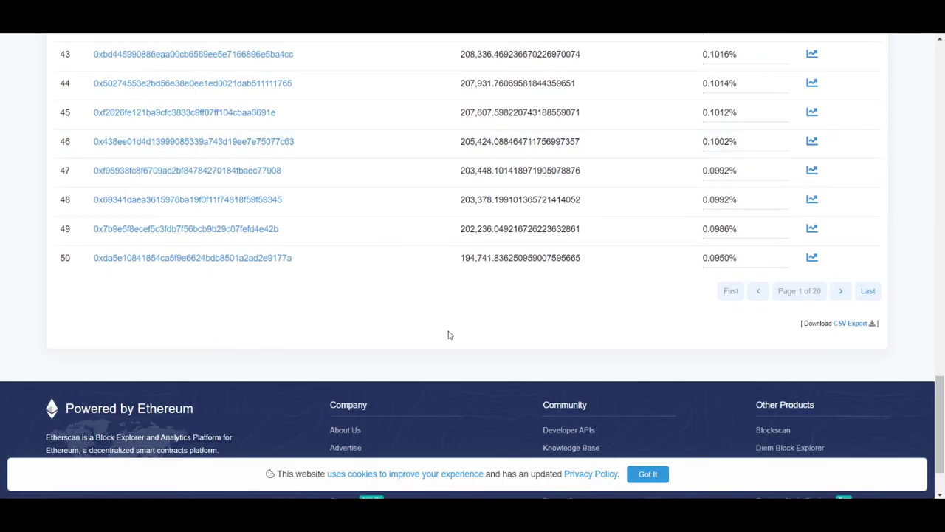
Return to the token overview and highlight the Max Total Supply value
{"action": "scroll", "coordinate": [624, 380], "scroll_direction": "up", "scroll_amount": 1}
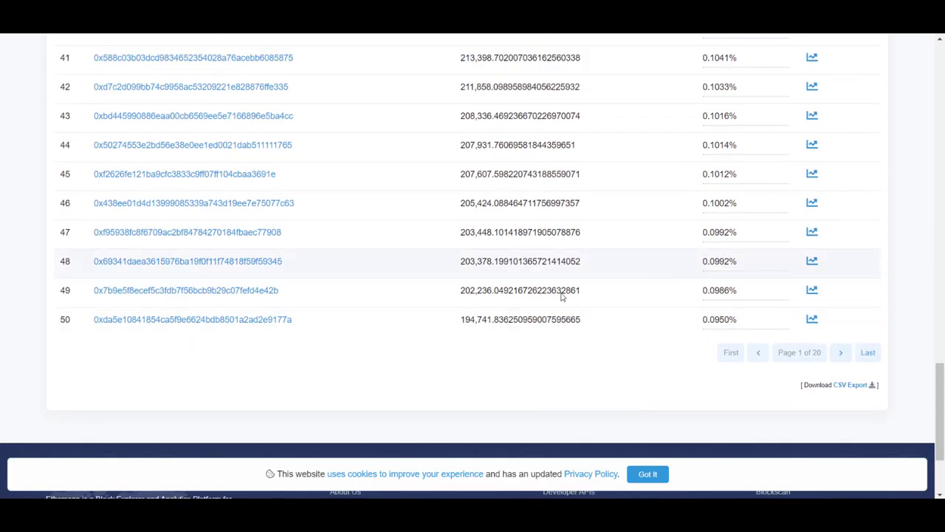
{"action": "scroll", "coordinate": [462, 288], "scroll_direction": "up", "scroll_amount": 13}
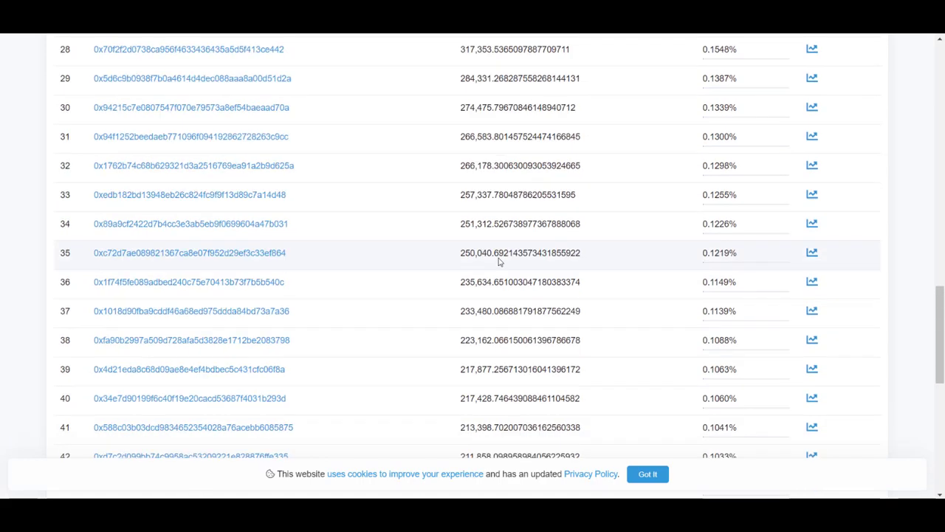
{"action": "scroll", "coordinate": [487, 316], "scroll_direction": "up", "scroll_amount": 10}
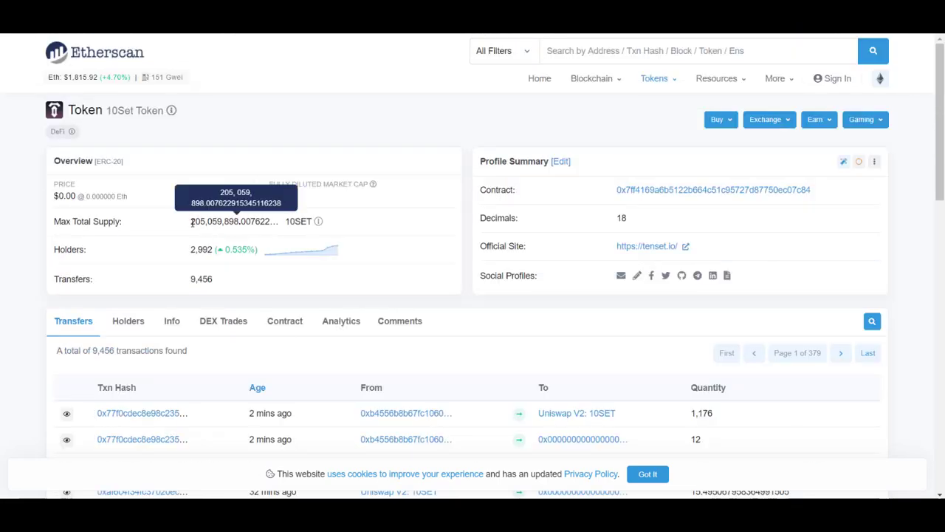
{"action": "left_click_drag", "start_coordinate": [192, 222], "coordinate": [270, 222]}
{"action": "left_click", "coordinate": [405, 222]}
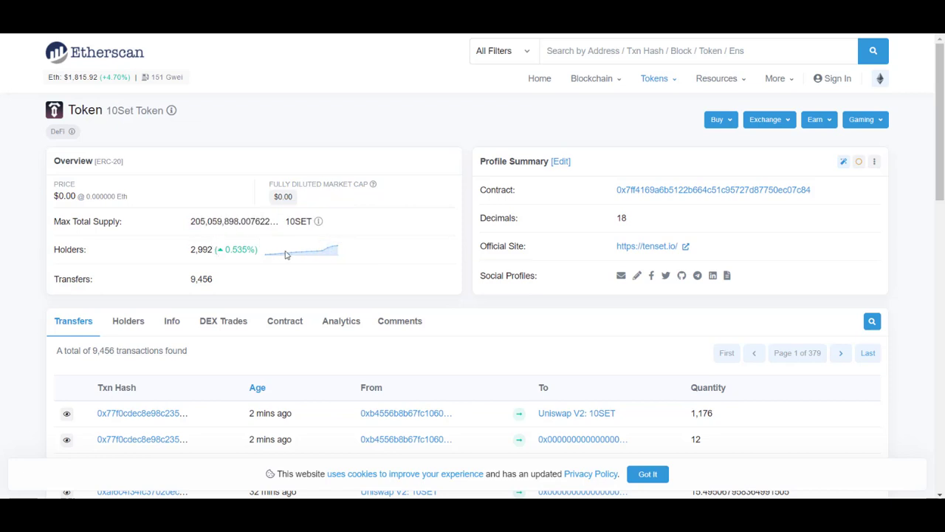
Review the 10Set Token's transfers and top holders on Etherscan, and highlight its transfer count and Max Total Supply
{"action": "scroll", "coordinate": [455, 274], "scroll_direction": "down", "scroll_amount": 1}
{"action": "left_click_drag", "start_coordinate": [173, 225], "coordinate": [277, 228]}
{"action": "scroll", "coordinate": [463, 234], "scroll_direction": "down", "scroll_amount": 2}
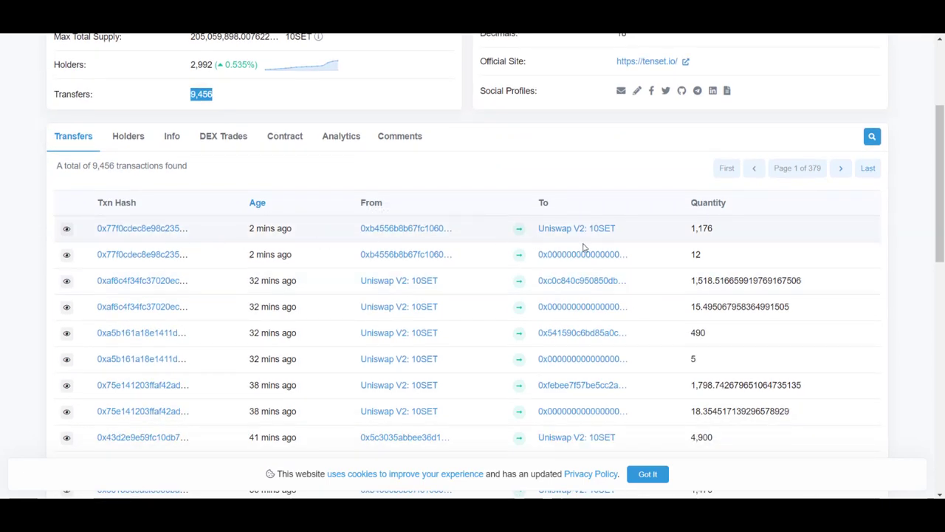
{"action": "left_click", "coordinate": [122, 137]}
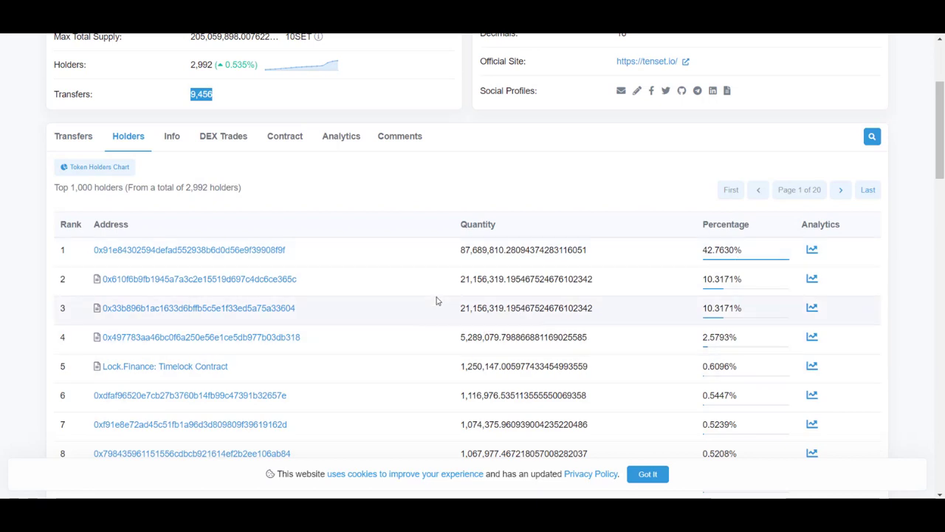
{"action": "scroll", "coordinate": [264, 235], "scroll_direction": "up", "scroll_amount": 3}
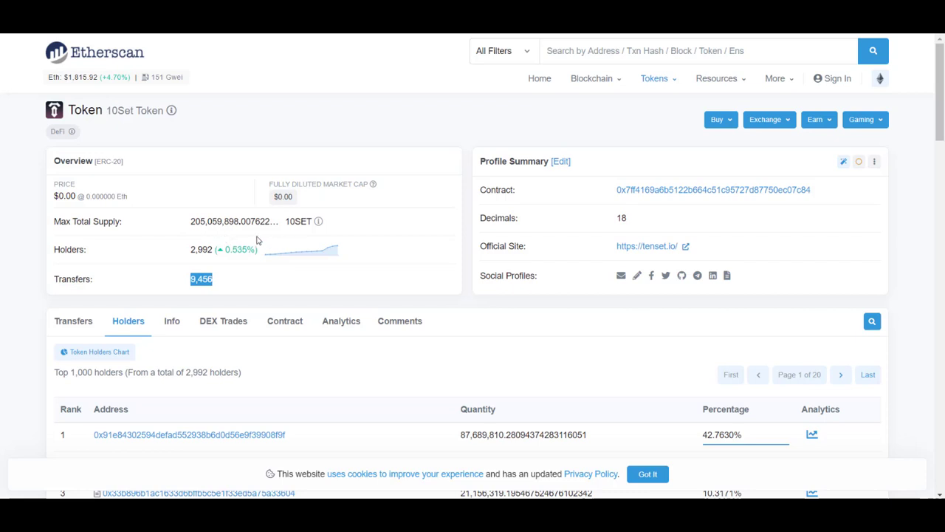
{"action": "left_click_drag", "start_coordinate": [190, 221], "coordinate": [276, 230]}
{"action": "left_click", "coordinate": [189, 226]}
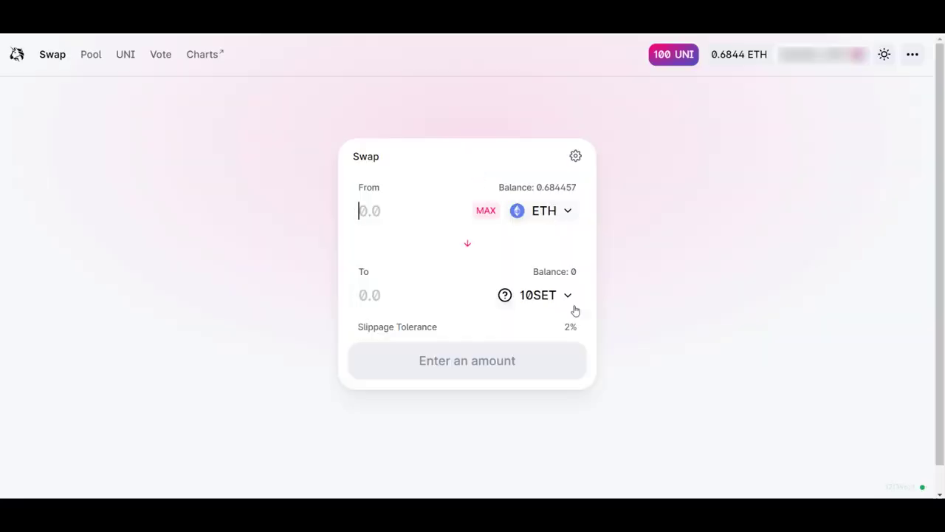
On Uniswap, request a quote for swapping 1 ETH to 10SET and highlight the estimated amount received
{"action": "type", "text": "1"}
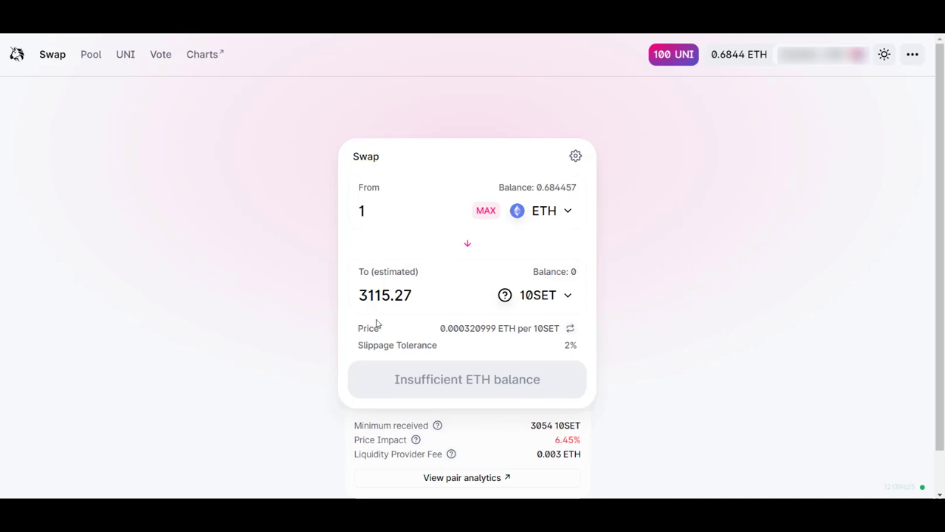
{"action": "double_click", "coordinate": [444, 296]}
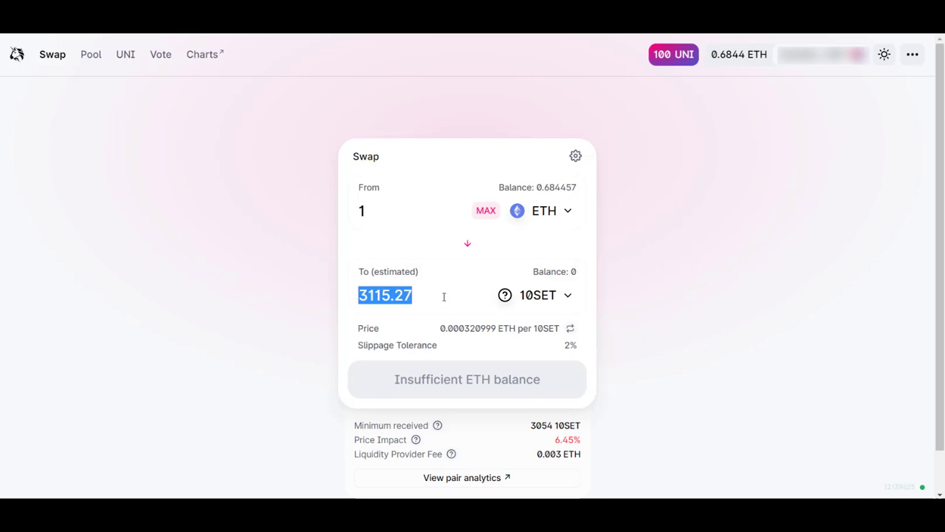
{"action": "left_click", "coordinate": [608, 241]}
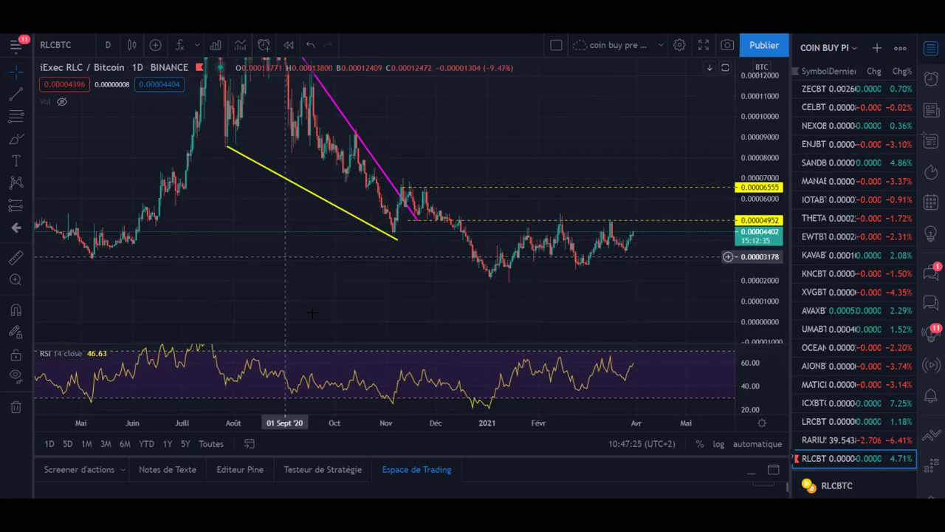
On the RLCBTC daily chart in TradingView, extend the magenta trendline's lower end to about 0.00002067 on 17 Déc '20
{"action": "left_click_drag", "start_coordinate": [332, 288], "coordinate": [377, 342]}
{"action": "left_click_drag", "start_coordinate": [455, 150], "coordinate": [511, 261]}
{"action": "left_click_drag", "start_coordinate": [520, 221], "coordinate": [335, 222]}
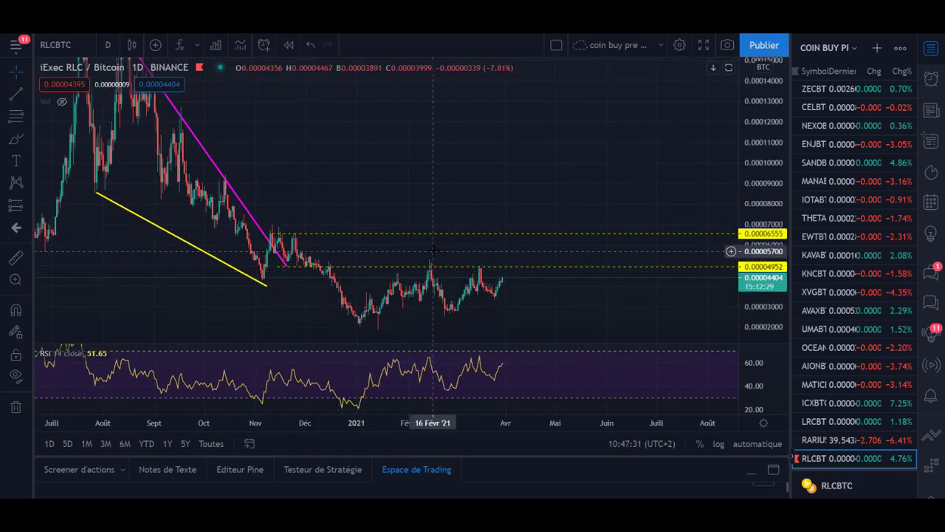
{"action": "left_click", "coordinate": [257, 225]}
{"action": "left_click_drag", "start_coordinate": [285, 265], "coordinate": [333, 327]}
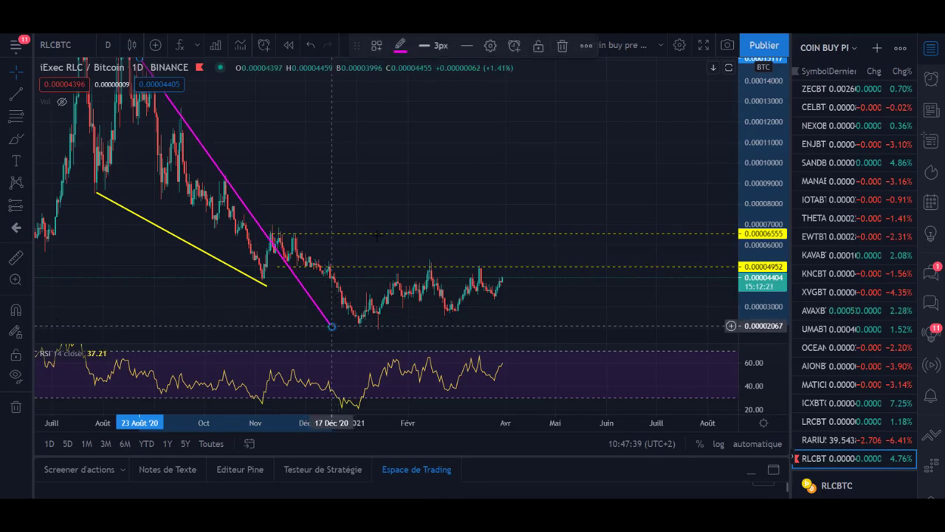
Sketch a yellow brush curve along the RLCBTC price waves since December, rising past the 0.00004952 level, and undo it
{"action": "left_click_drag", "start_coordinate": [379, 193], "coordinate": [373, 160]}
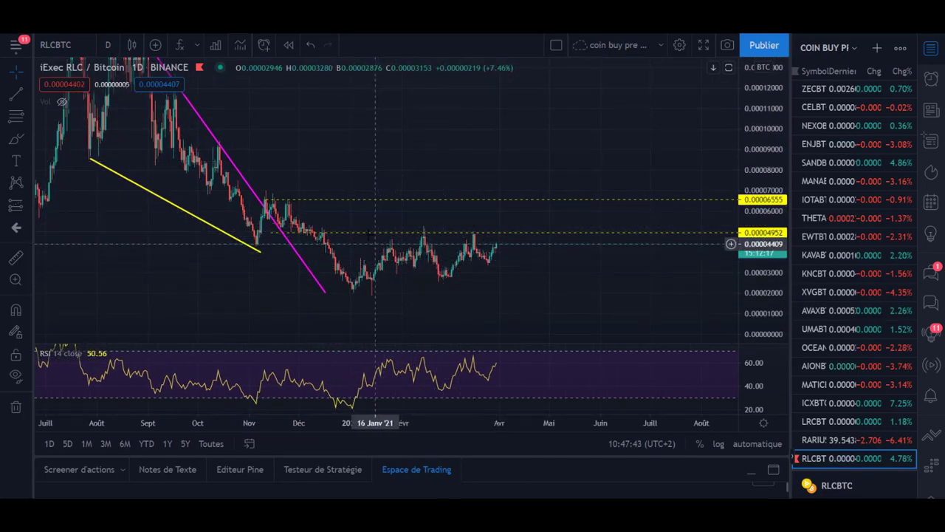
{"action": "left_click_drag", "start_coordinate": [379, 133], "coordinate": [718, 208]}
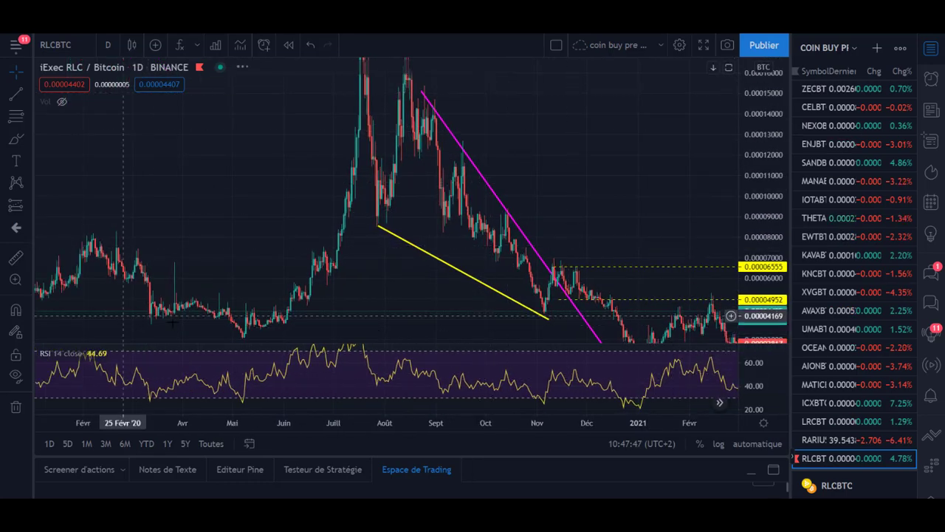
{"action": "left_click_drag", "start_coordinate": [352, 311], "coordinate": [131, 224]}
{"action": "left_click_drag", "start_coordinate": [452, 279], "coordinate": [444, 253]}
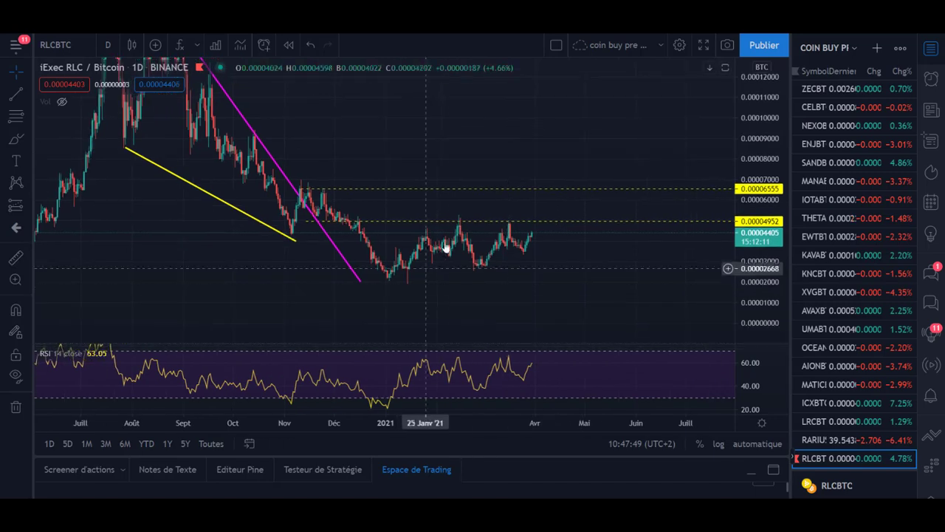
{"action": "left_click", "coordinate": [16, 139]}
{"action": "mouse_move", "coordinate": [365, 235]}
{"action": "left_mouse_down"}
{"action": "mouse_move", "coordinate": [391, 270]}
{"action": "mouse_move", "coordinate": [476, 244]}
{"action": "mouse_move", "coordinate": [544, 206]}
{"action": "left_mouse_up"}
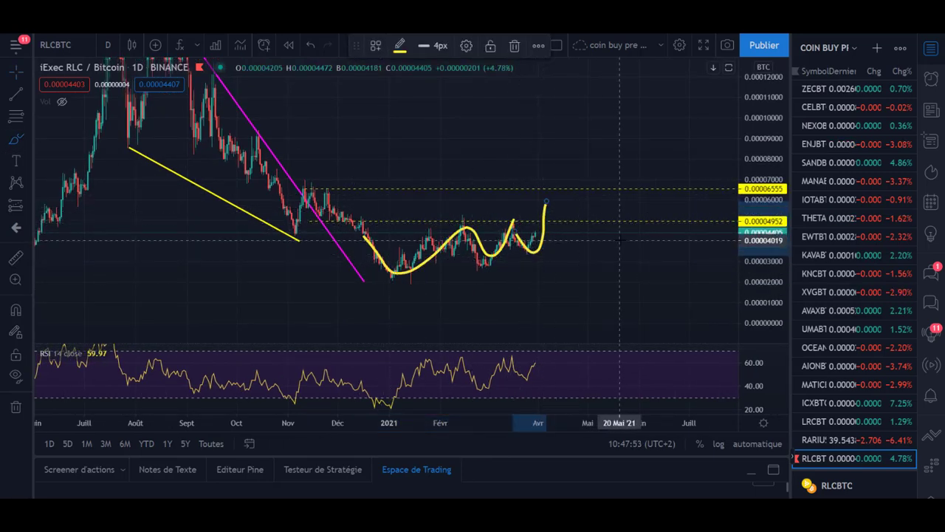
{"action": "key", "text": "ctrl+z"}
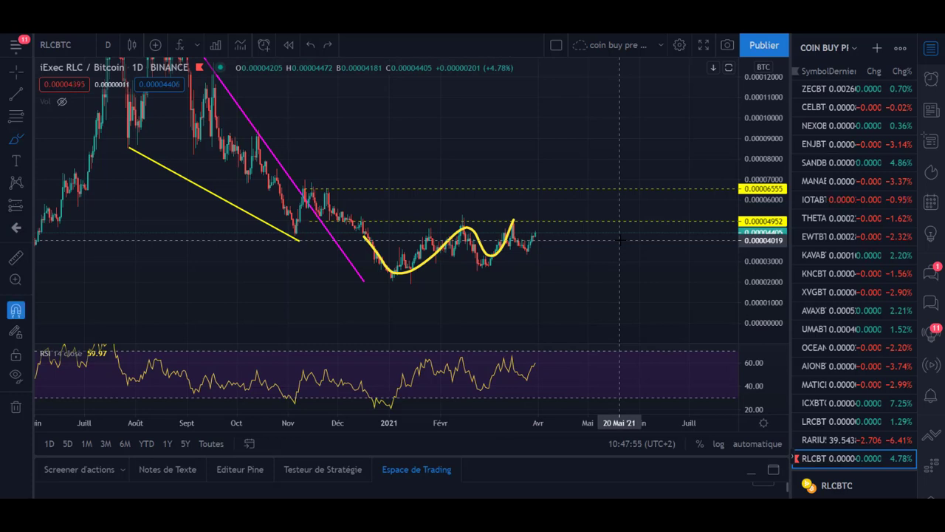
Draw a white descending trendline from about 0.00011676 on 24 Août '20 to about 0.00001737 on 20 Févr '21
{"action": "left_click", "coordinate": [22, 97]}
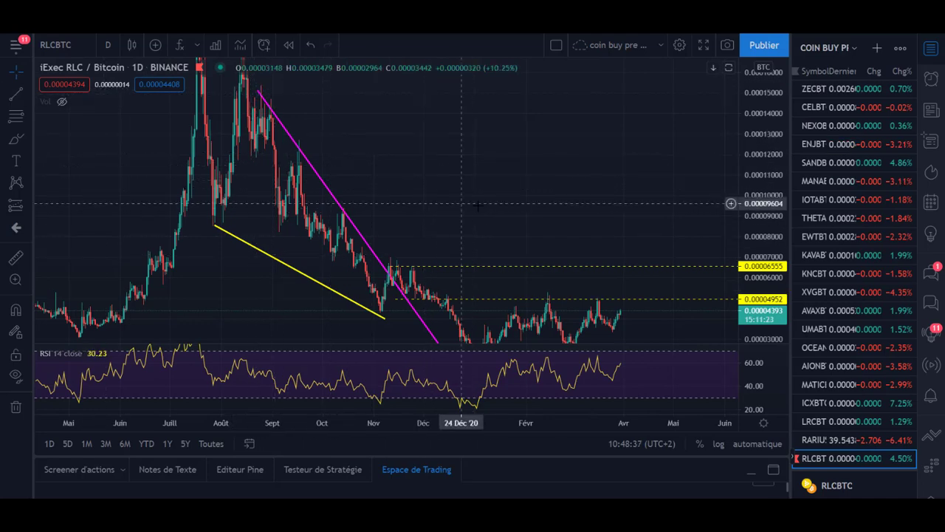
{"action": "left_click_drag", "start_coordinate": [408, 181], "coordinate": [280, 231]}
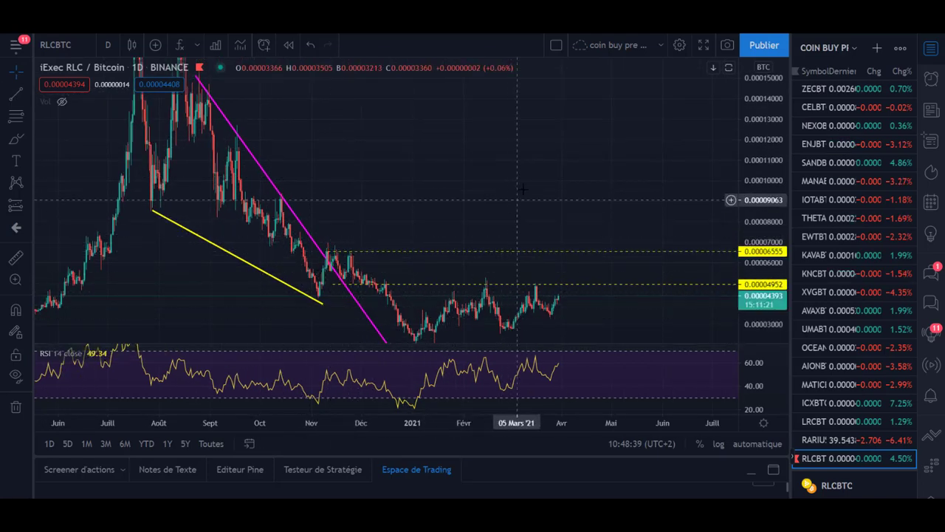
{"action": "left_click_drag", "start_coordinate": [527, 221], "coordinate": [367, 214]}
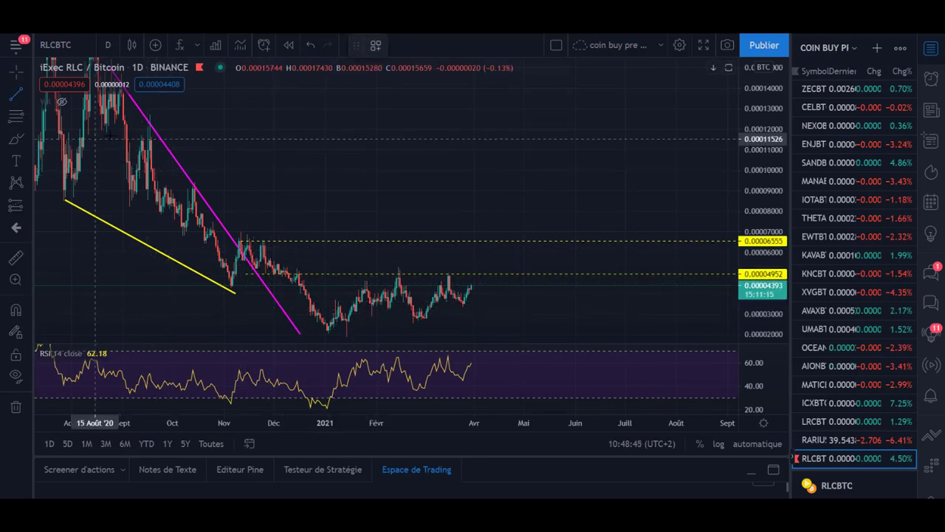
{"action": "left_click", "coordinate": [110, 136]}
{"action": "left_click", "coordinate": [408, 338]}
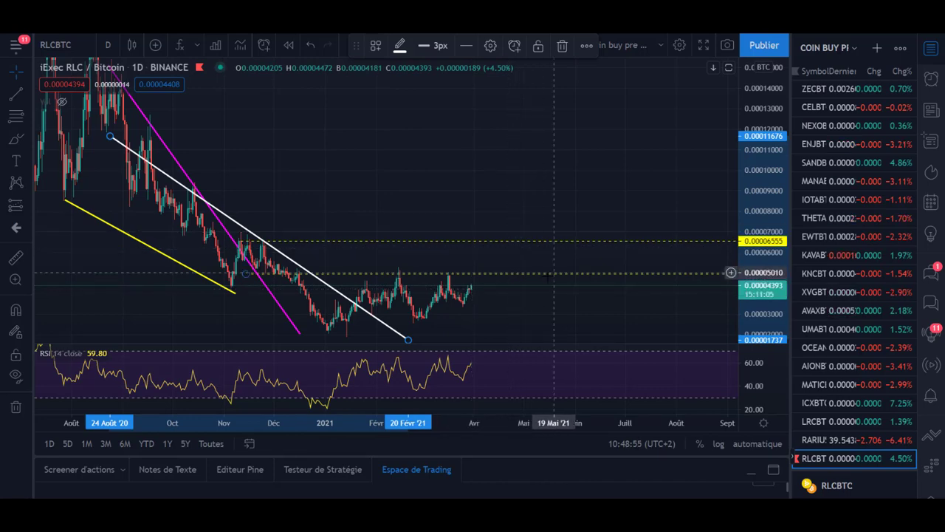
Frame the price range from 19 Déc '20 to 10 Avr '21 with a rectangle between about 0.00004799 and 0.00002121, and delete it
{"action": "scroll", "coordinate": [351, 141], "scroll_direction": "down", "scroll_amount": 3}
{"action": "left_click_drag", "start_coordinate": [454, 194], "coordinate": [345, 133]}
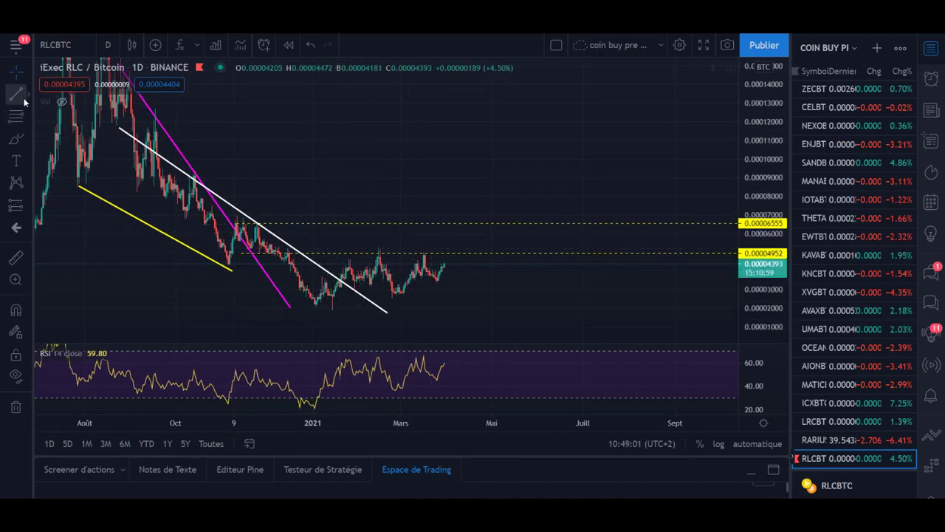
{"action": "left_click", "coordinate": [31, 136]}
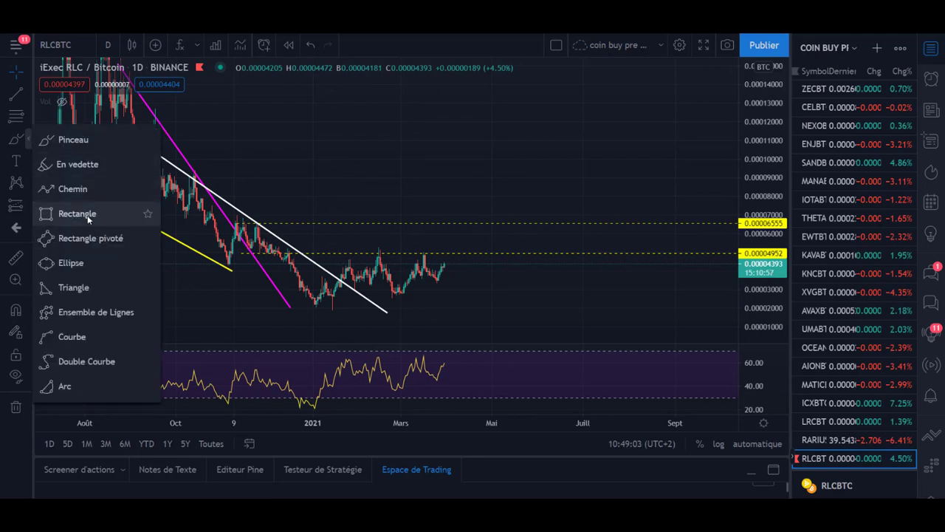
{"action": "left_click", "coordinate": [87, 215]}
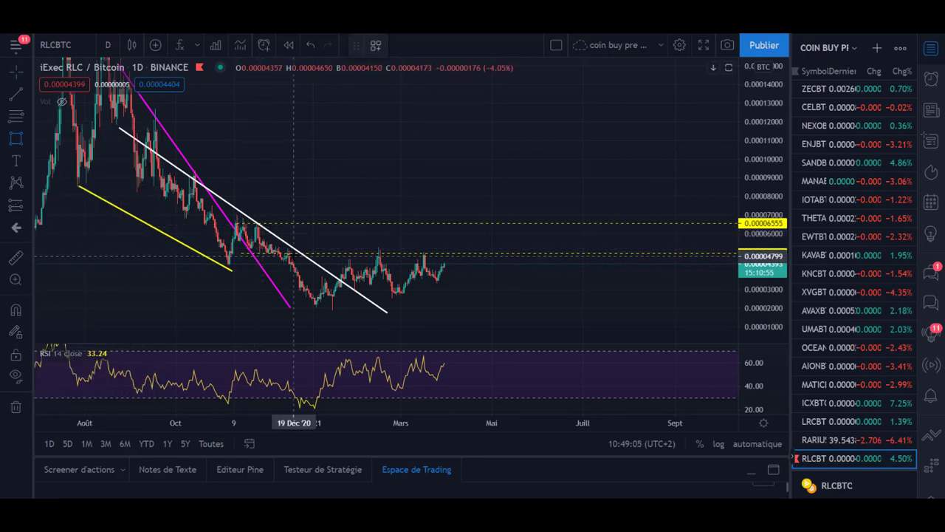
{"action": "left_click_drag", "start_coordinate": [294, 256], "coordinate": [461, 305]}
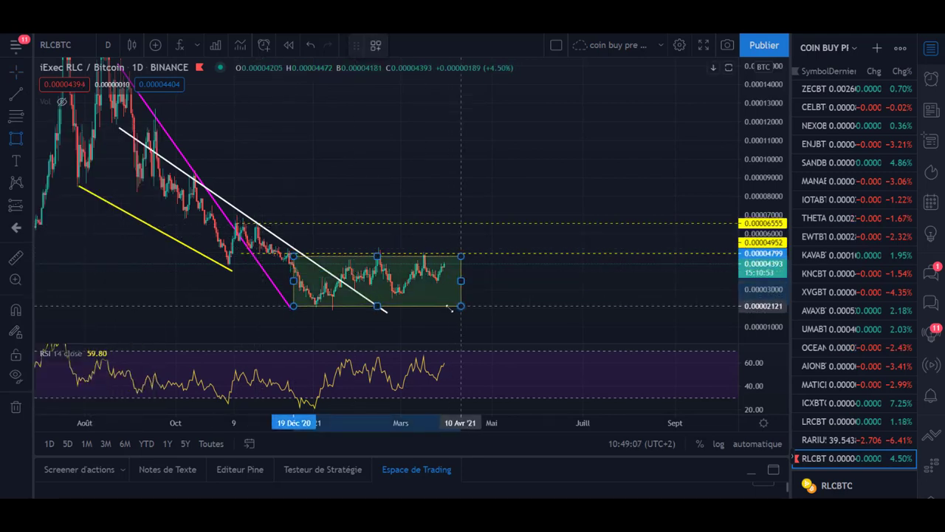
{"action": "left_click", "coordinate": [461, 305]}
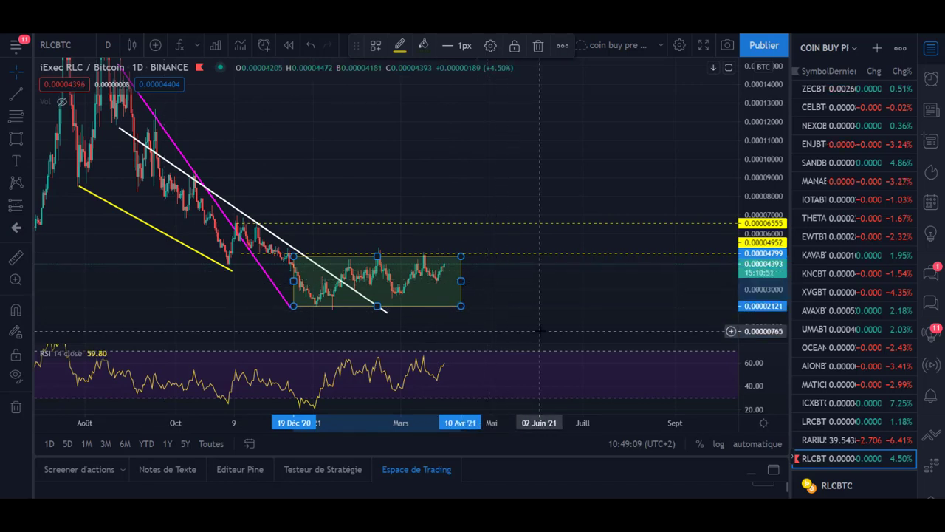
{"action": "key", "text": "Delete"}
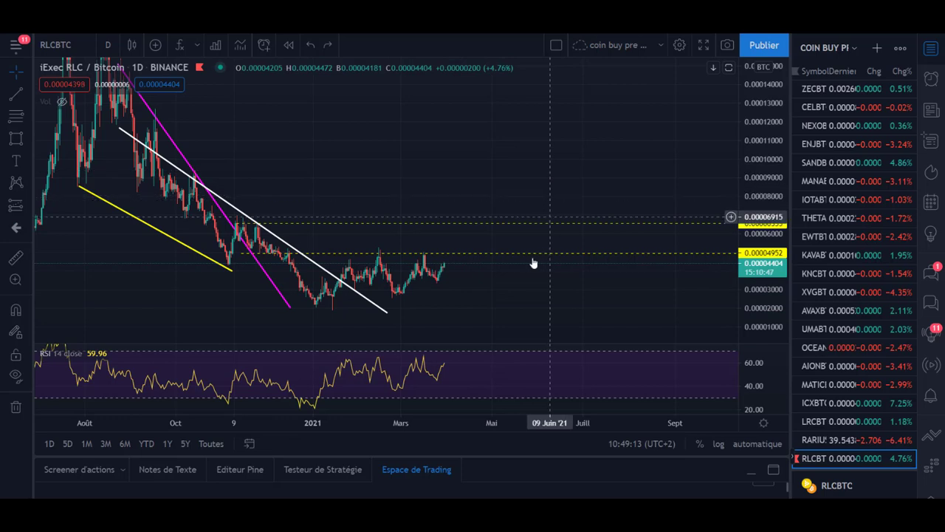
Sketch a yellow brush wave following the price swings from late December to the latest candle, and delete it
{"action": "left_click", "coordinate": [30, 138]}
{"action": "left_click", "coordinate": [53, 139]}
{"action": "mouse_move", "coordinate": [300, 279]}
{"action": "left_mouse_down"}
{"action": "mouse_move", "coordinate": [317, 304]}
{"action": "mouse_move", "coordinate": [353, 270]}
{"action": "mouse_move", "coordinate": [397, 288]}
{"action": "mouse_move", "coordinate": [414, 255]}
{"action": "left_mouse_up"}
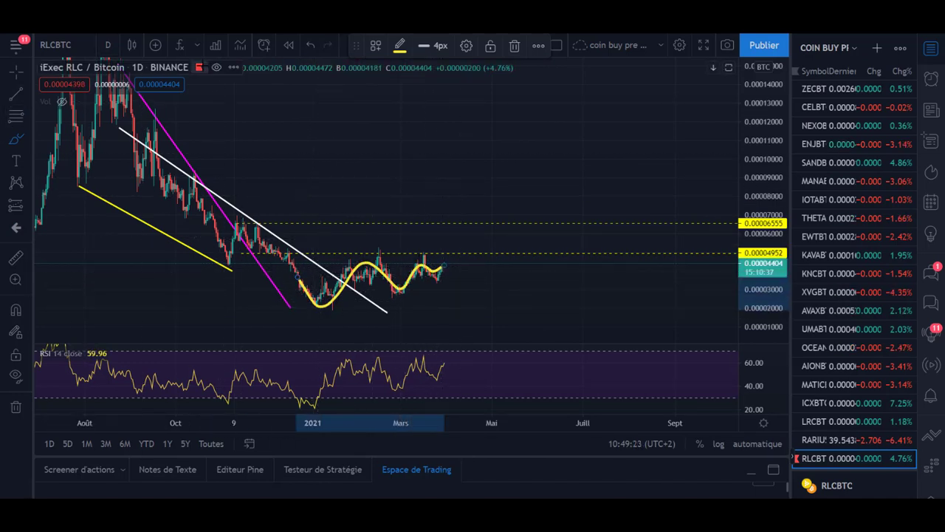
{"action": "key", "text": "Delete"}
Brush a yellow resistance line along the 0.00004952 level from mid-February, with rising breakout strokes reaching nearly 0.00006000
{"action": "left_click_drag", "start_coordinate": [511, 266], "coordinate": [581, 253]}
{"action": "left_click_drag", "start_coordinate": [749, 248], "coordinate": [749, 111]}
{"action": "left_click_drag", "start_coordinate": [375, 295], "coordinate": [353, 298]}
{"action": "left_click_drag", "start_coordinate": [562, 269], "coordinate": [294, 225]}
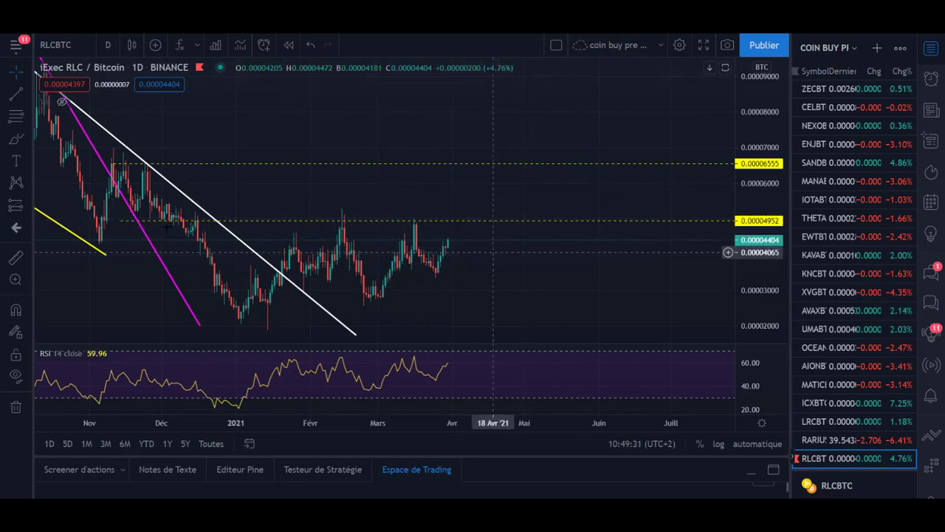
{"action": "left_click", "coordinate": [22, 143]}
{"action": "left_click", "coordinate": [64, 139]}
{"action": "mouse_move", "coordinate": [335, 219]}
{"action": "left_mouse_down"}
{"action": "mouse_move", "coordinate": [483, 220]}
{"action": "mouse_move", "coordinate": [472, 204]}
{"action": "mouse_move", "coordinate": [477, 189]}
{"action": "left_mouse_up"}
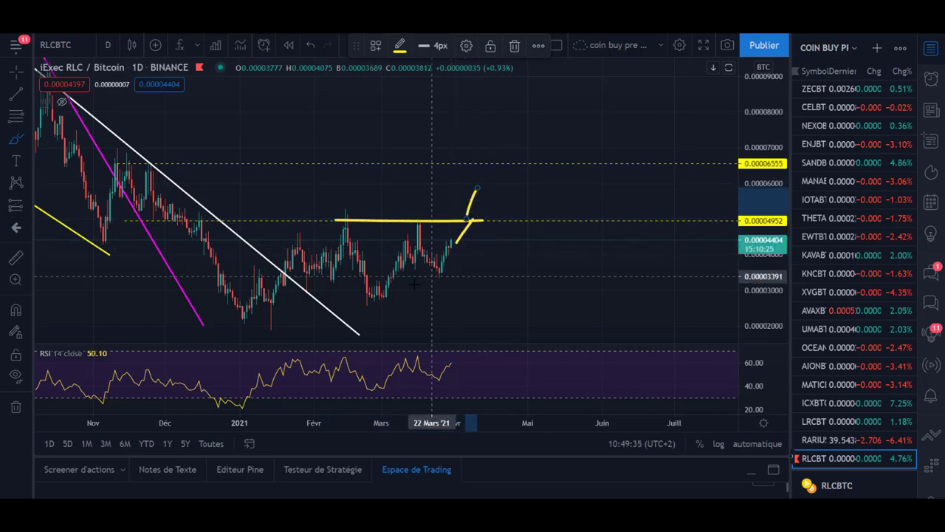
Brush yellow rounded-bottom curves under the price lows since late December, continuing upward through the 0.00004952 resistance line
{"action": "mouse_move", "coordinate": [343, 231]}
{"action": "left_mouse_down"}
{"action": "mouse_move", "coordinate": [401, 283]}
{"action": "mouse_move", "coordinate": [444, 258]}
{"action": "mouse_move", "coordinate": [483, 183]}
{"action": "left_mouse_up"}
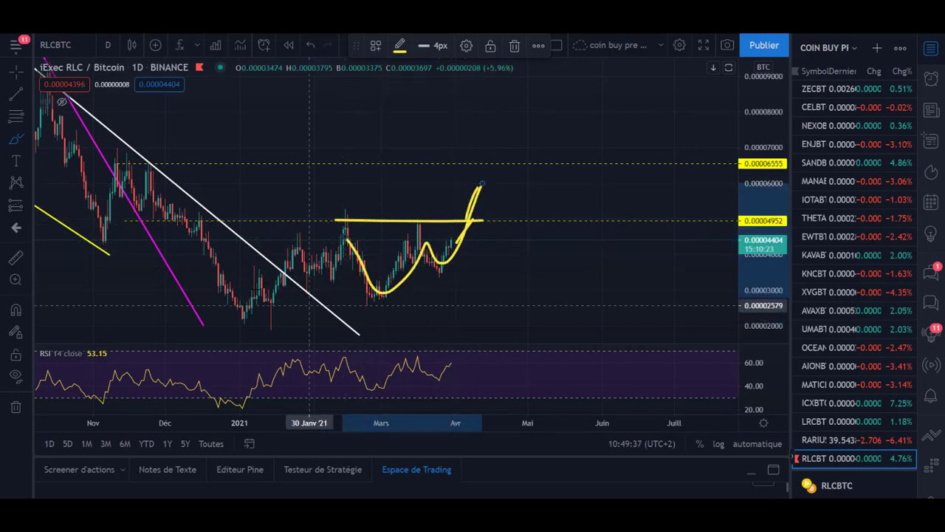
{"action": "left_click_drag", "start_coordinate": [212, 279], "coordinate": [356, 241]}
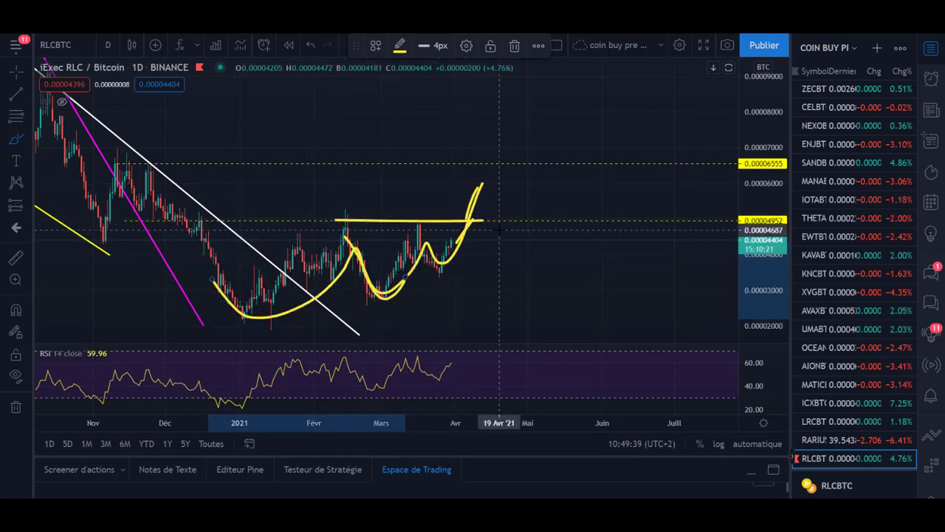
{"action": "scroll", "coordinate": [539, 231], "scroll_direction": "down", "scroll_amount": 2}
{"action": "scroll", "coordinate": [548, 230], "scroll_direction": "down", "scroll_amount": 4}
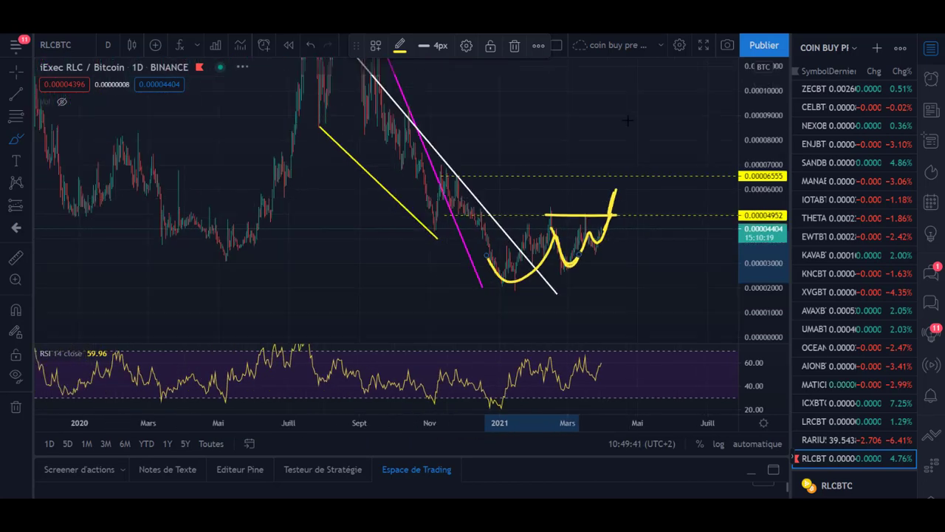
{"action": "scroll", "coordinate": [530, 118], "scroll_direction": "up", "scroll_amount": 2}
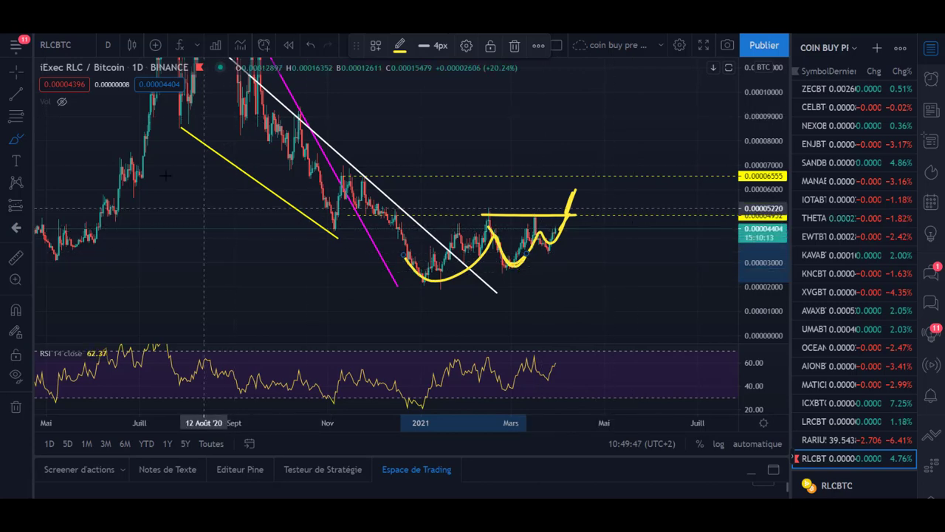
Switch the chart to the RLCUSD symbol on BINANCE and set its interval to weekly
{"action": "left_click", "coordinate": [55, 45]}
{"action": "type", "text": "R"}
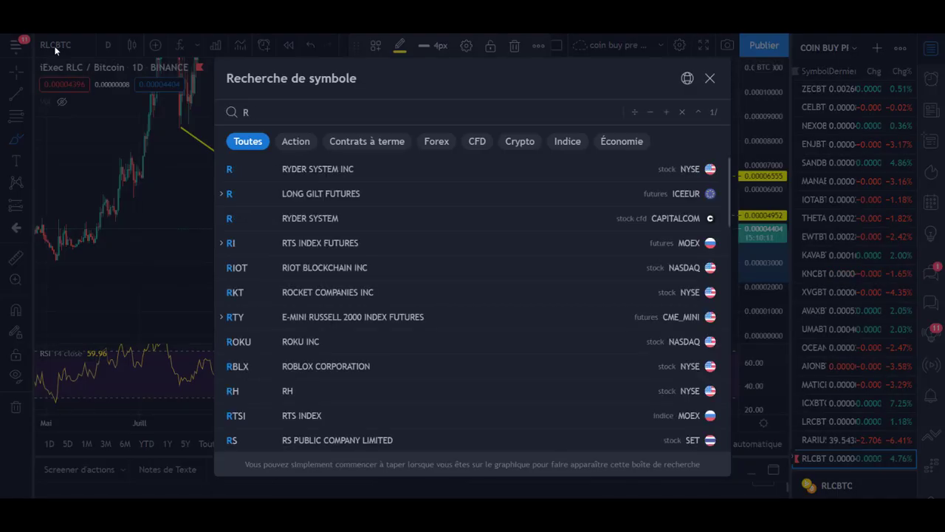
{"action": "type", "text": "LCUSD"}
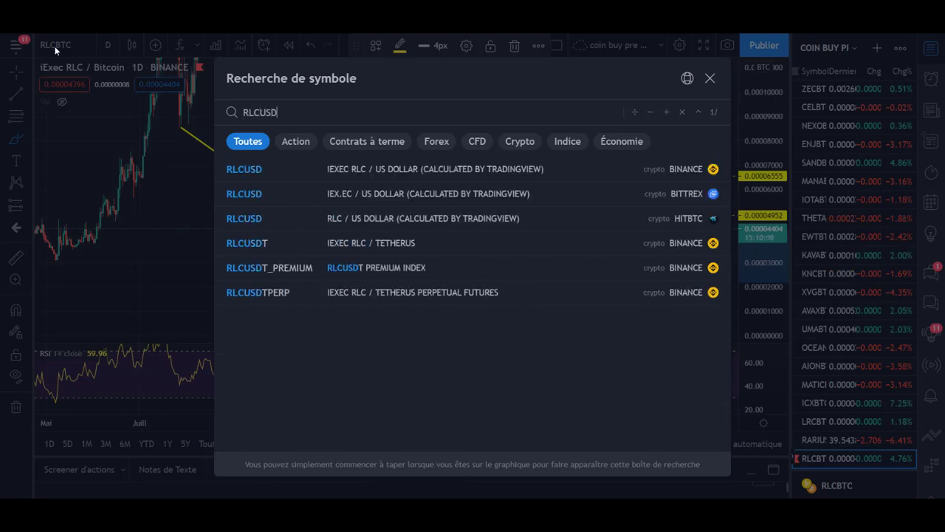
{"action": "key", "text": "Return"}
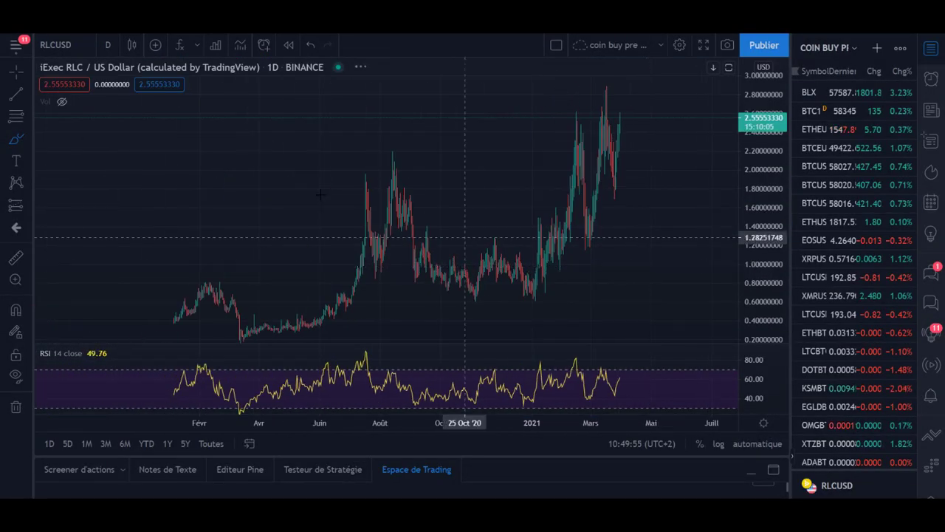
{"action": "left_click", "coordinate": [107, 45]}
{"action": "left_click", "coordinate": [123, 449]}
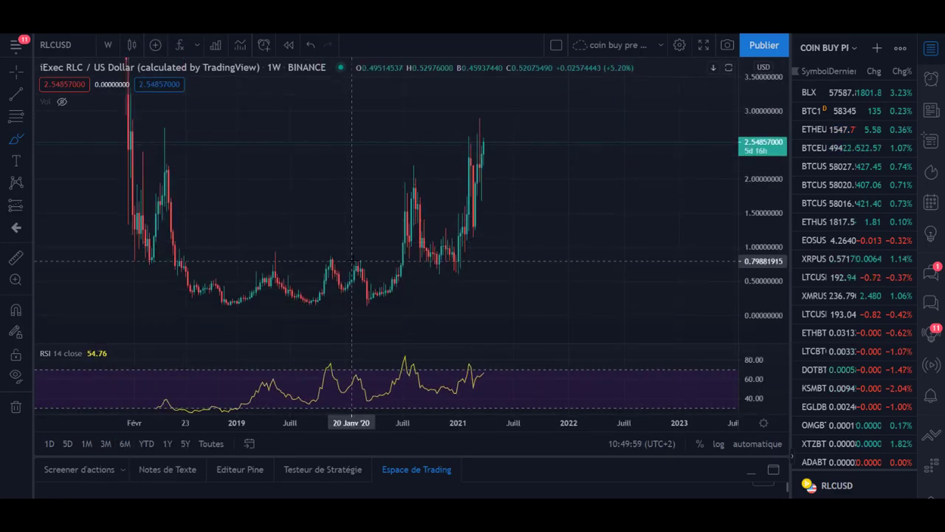
Brush a yellow rising curve under the lows from mid-2019 to about 3.10 in July 2021, and circle the 2018 peak and the 2021 highs
{"action": "mouse_move", "coordinate": [287, 311]}
{"action": "left_mouse_down"}
{"action": "mouse_move", "coordinate": [386, 299]}
{"action": "mouse_move", "coordinate": [450, 271]}
{"action": "mouse_move", "coordinate": [481, 225]}
{"action": "mouse_move", "coordinate": [515, 111]}
{"action": "left_mouse_up"}
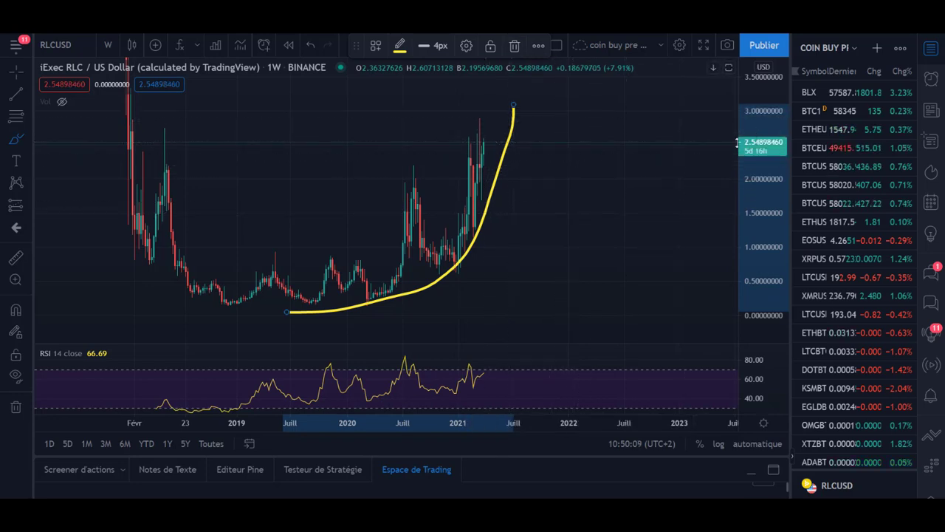
{"action": "mouse_move", "coordinate": [158, 120]}
{"action": "left_mouse_down"}
{"action": "mouse_move", "coordinate": [172, 152]}
{"action": "mouse_move", "coordinate": [150, 133]}
{"action": "left_mouse_up"}
{"action": "mouse_move", "coordinate": [462, 136]}
{"action": "left_mouse_down"}
{"action": "mouse_move", "coordinate": [443, 151]}
{"action": "mouse_move", "coordinate": [487, 148]}
{"action": "mouse_move", "coordinate": [460, 135]}
{"action": "left_mouse_up"}
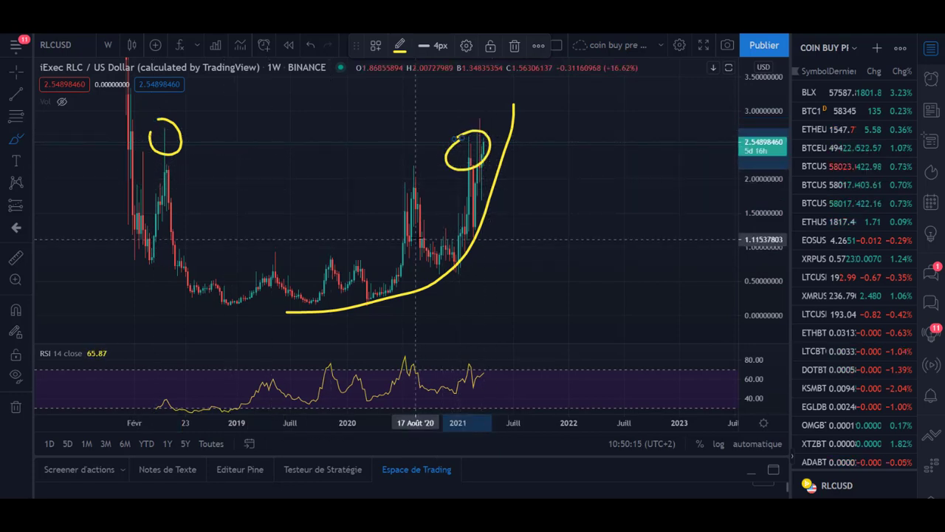
Draw a trend-based Fibonacci extension from the 2019 base to the 2020 high, projected from the 0.60219300 level in early 2021
{"action": "left_click_drag", "start_coordinate": [743, 131], "coordinate": [739, 258]}
{"action": "left_click", "coordinate": [15, 73]}
{"action": "left_click_drag", "start_coordinate": [246, 122], "coordinate": [316, 213]}
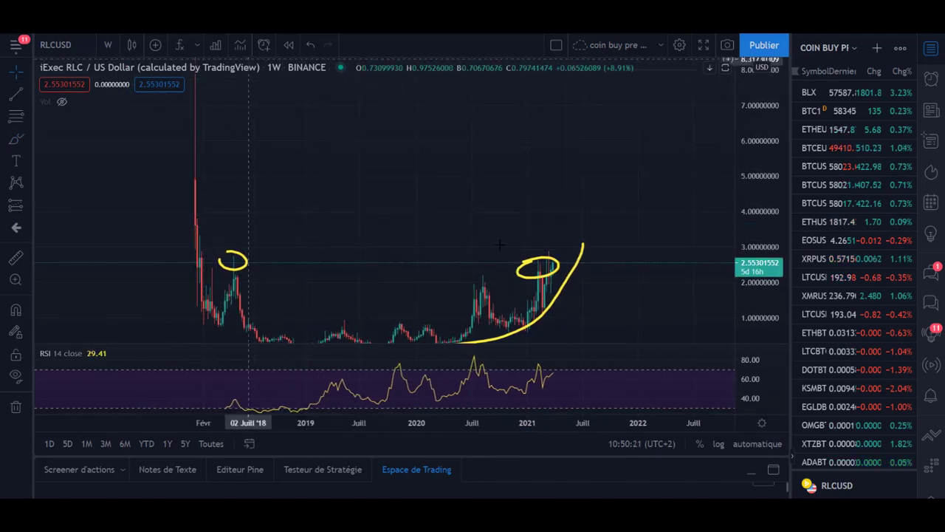
{"action": "left_click_drag", "start_coordinate": [399, 207], "coordinate": [356, 164]}
{"action": "scroll", "coordinate": [310, 249], "scroll_direction": "up", "scroll_amount": 2}
{"action": "left_click_drag", "start_coordinate": [310, 281], "coordinate": [395, 258]}
{"action": "left_click_drag", "start_coordinate": [750, 262], "coordinate": [750, 210]}
{"action": "left_click_drag", "start_coordinate": [528, 232], "coordinate": [439, 199]}
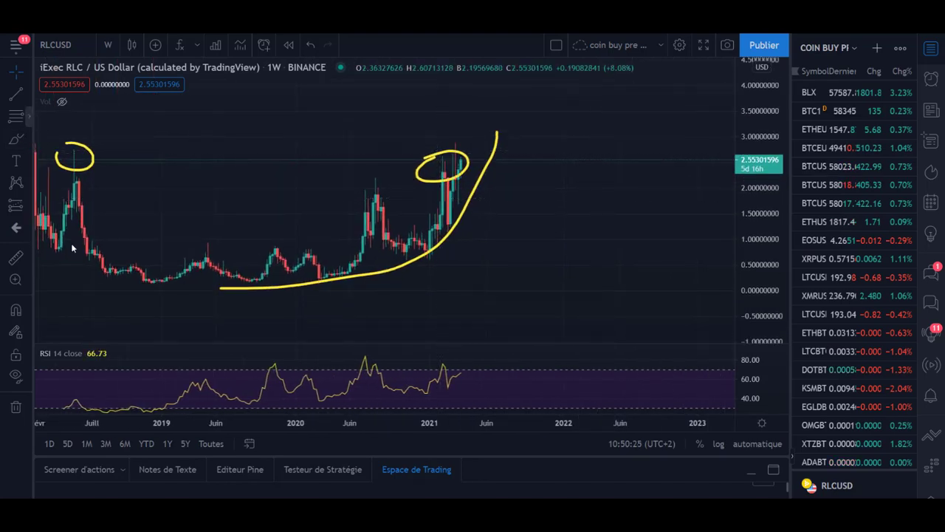
{"action": "left_click", "coordinate": [29, 116]}
{"action": "left_click", "coordinate": [111, 267]}
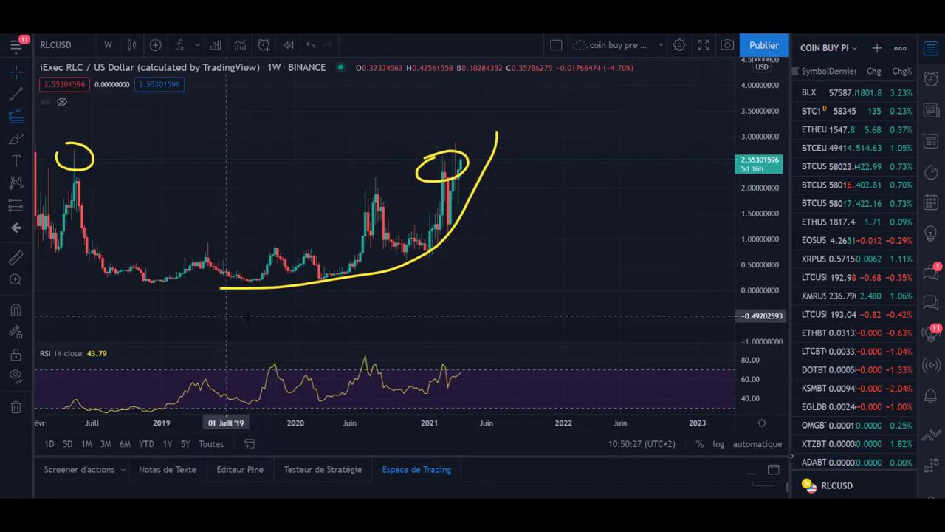
{"action": "left_click", "coordinate": [205, 283]}
{"action": "left_click", "coordinate": [384, 178]}
{"action": "left_click", "coordinate": [470, 259]}
Examine the Fibonacci extension targets above the current price, up to the 4.236 level, and compare them with the early-2018 highs
{"action": "left_click_drag", "start_coordinate": [586, 186], "coordinate": [588, 288]}
{"action": "scroll", "coordinate": [605, 205], "scroll_direction": "down", "scroll_amount": 1}
{"action": "left_click_drag", "start_coordinate": [486, 204], "coordinate": [541, 190]}
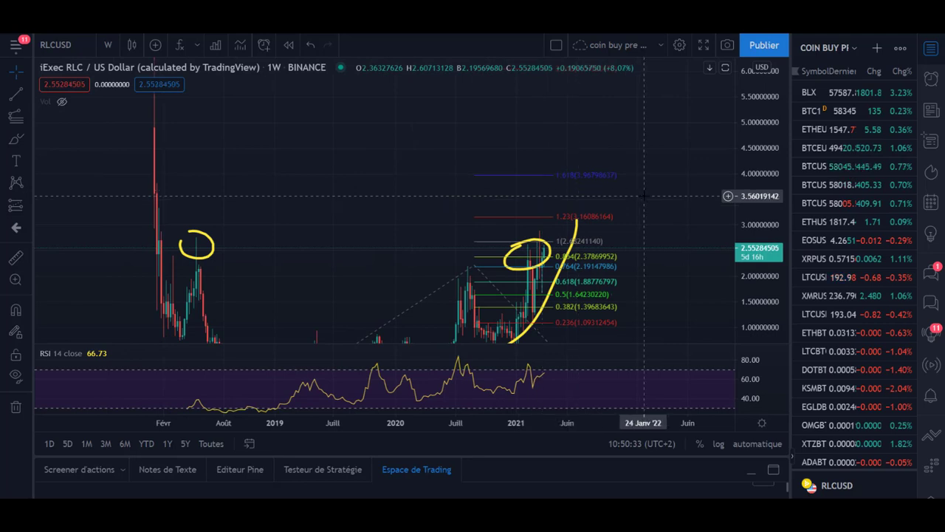
{"action": "left_click_drag", "start_coordinate": [653, 161], "coordinate": [590, 194]}
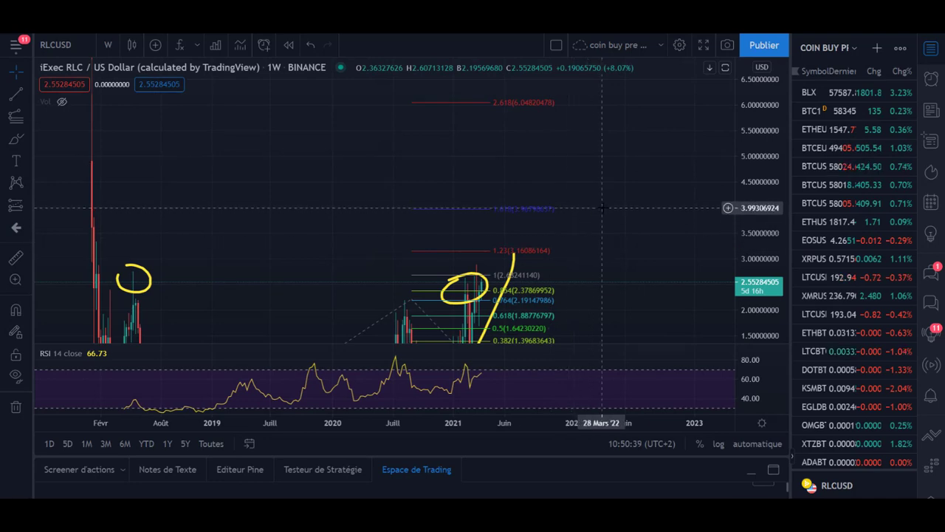
{"action": "left_click_drag", "start_coordinate": [605, 227], "coordinate": [528, 260]}
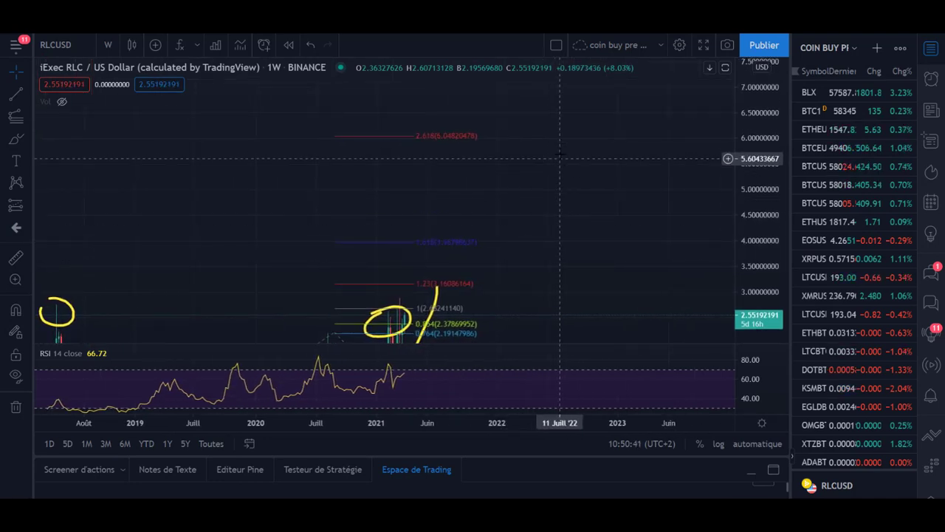
{"action": "left_click_drag", "start_coordinate": [553, 189], "coordinate": [547, 244]}
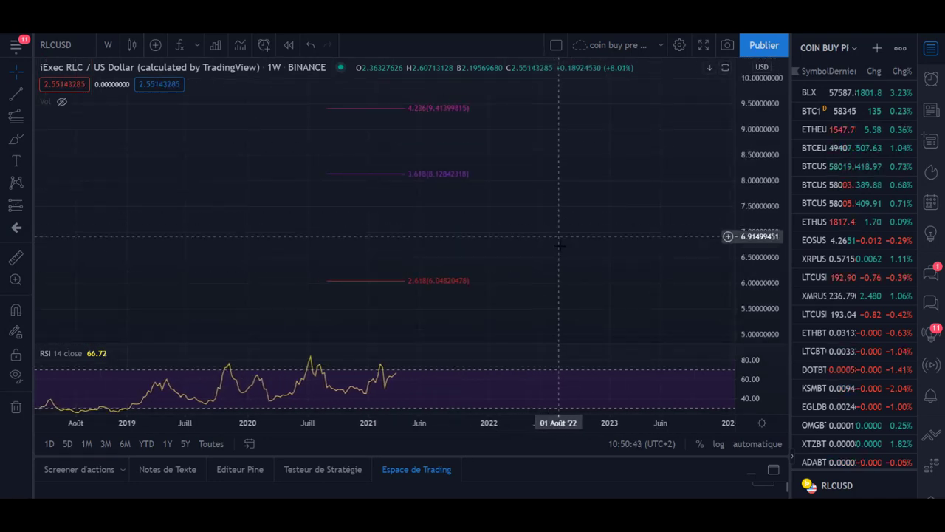
{"action": "left_click_drag", "start_coordinate": [588, 170], "coordinate": [593, 152]}
{"action": "left_click_drag", "start_coordinate": [565, 244], "coordinate": [633, 135]}
{"action": "left_click_drag", "start_coordinate": [308, 256], "coordinate": [355, 200]}
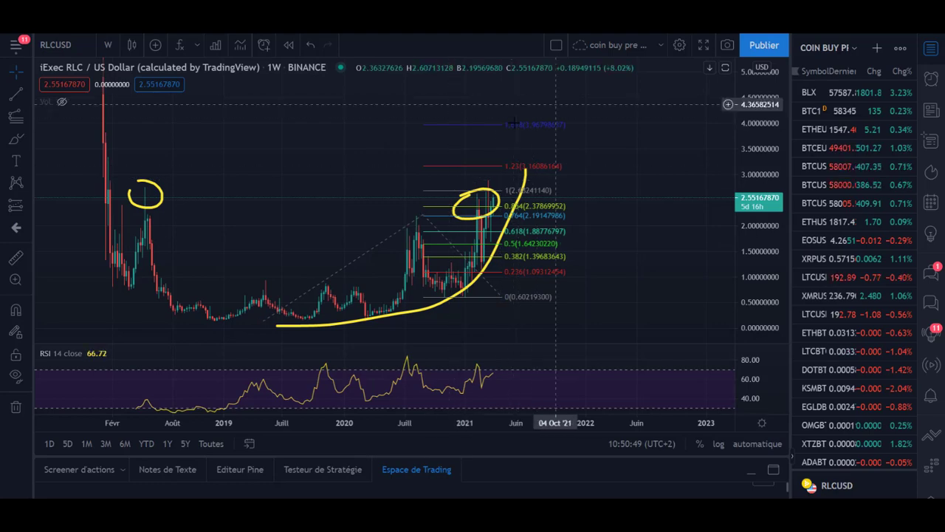
{"action": "left_click_drag", "start_coordinate": [644, 172], "coordinate": [642, 256]}
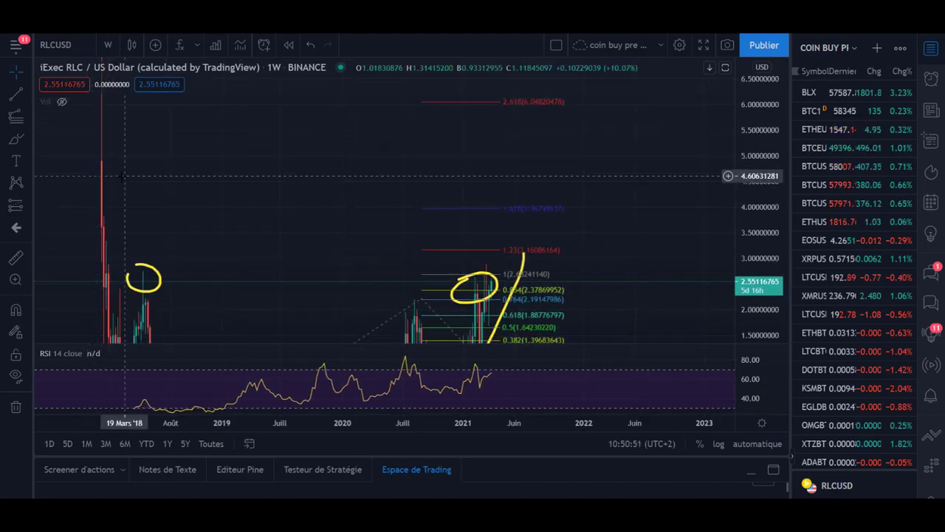
{"action": "left_click_drag", "start_coordinate": [256, 244], "coordinate": [167, 195]}
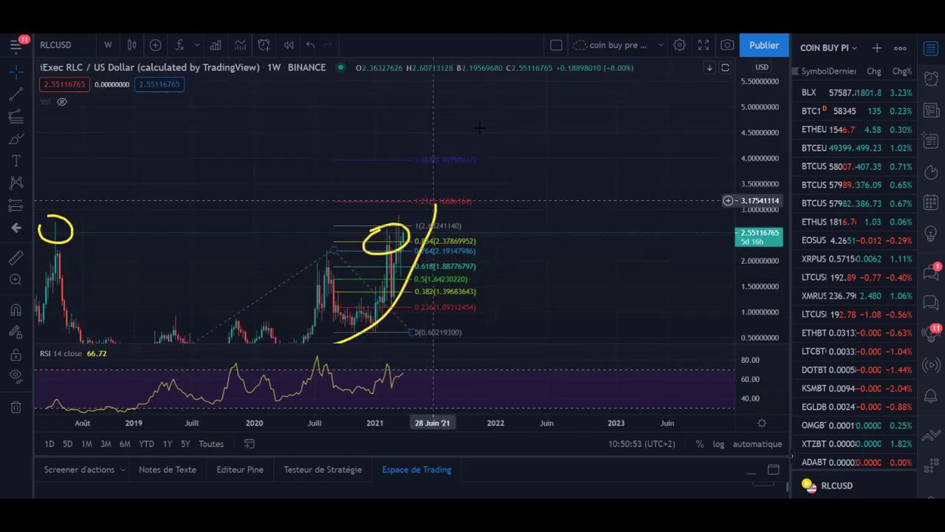
{"action": "left_click_drag", "start_coordinate": [482, 108], "coordinate": [432, 168]}
{"action": "mouse_move", "coordinate": [515, 136]}
{"action": "left_mouse_down"}
{"action": "mouse_move", "coordinate": [516, 239]}
{"action": "mouse_move", "coordinate": [513, 158]}
{"action": "mouse_move", "coordinate": [525, 139]}
{"action": "left_mouse_up"}
{"action": "mouse_move", "coordinate": [455, 288]}
{"action": "left_mouse_down"}
{"action": "mouse_move", "coordinate": [519, 220]}
{"action": "mouse_move", "coordinate": [533, 176]}
{"action": "left_mouse_up"}
Sketch a second yellow brush curve below the existing rising curve, reaching about 3.50 in early 2022, and delete it
{"action": "left_click", "coordinate": [15, 136]}
{"action": "mouse_move", "coordinate": [331, 284]}
{"action": "left_mouse_down"}
{"action": "mouse_move", "coordinate": [417, 244]}
{"action": "mouse_move", "coordinate": [537, 85]}
{"action": "left_mouse_up"}
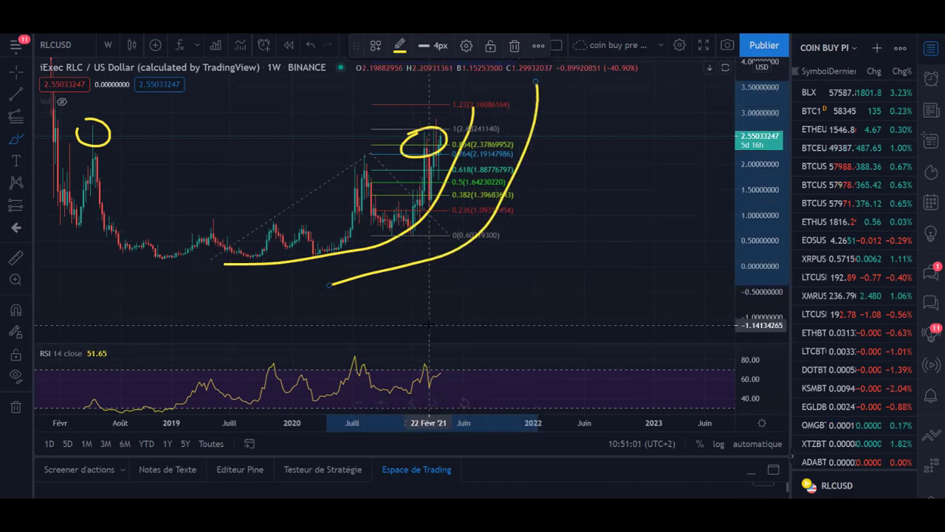
{"action": "key", "text": "Delete"}
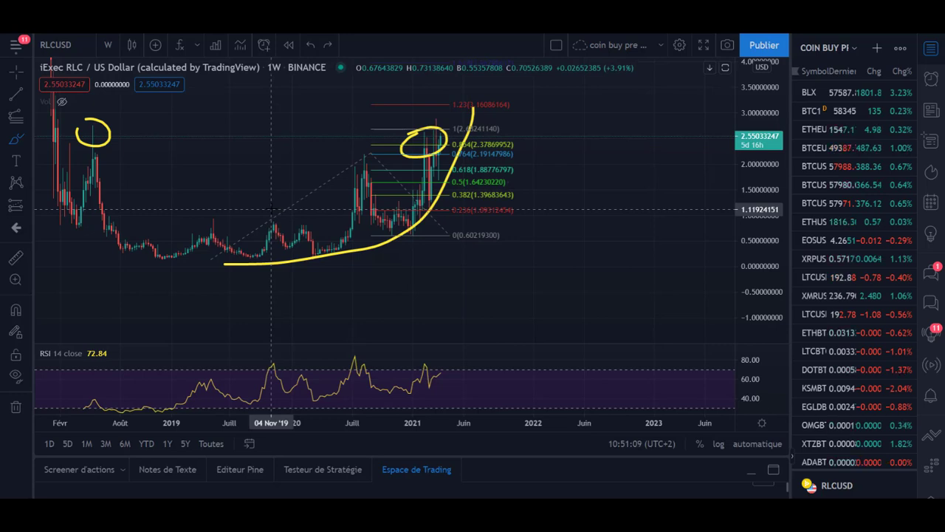
Switch the chart to the RLCBTC symbol on BINANCE
{"action": "left_click", "coordinate": [74, 48]}
{"action": "type", "text": "RLC"}
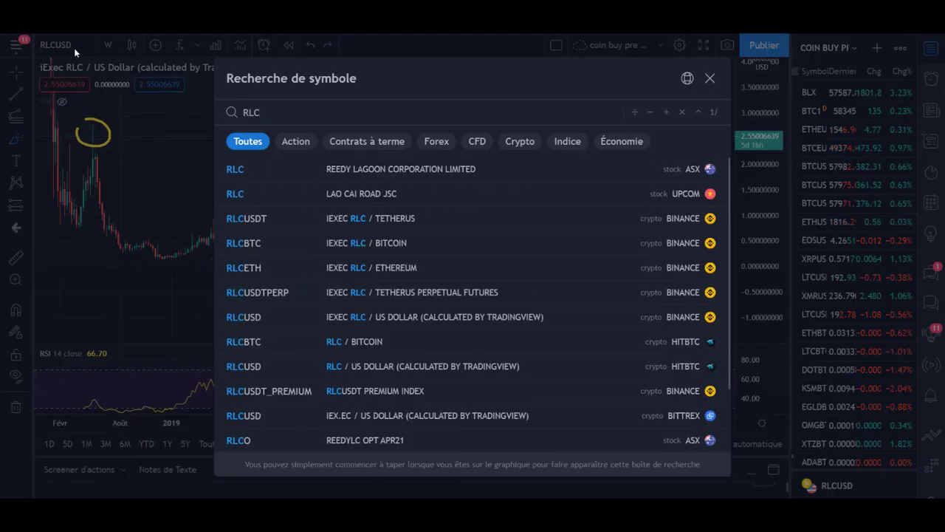
{"action": "type", "text": "BTC"}
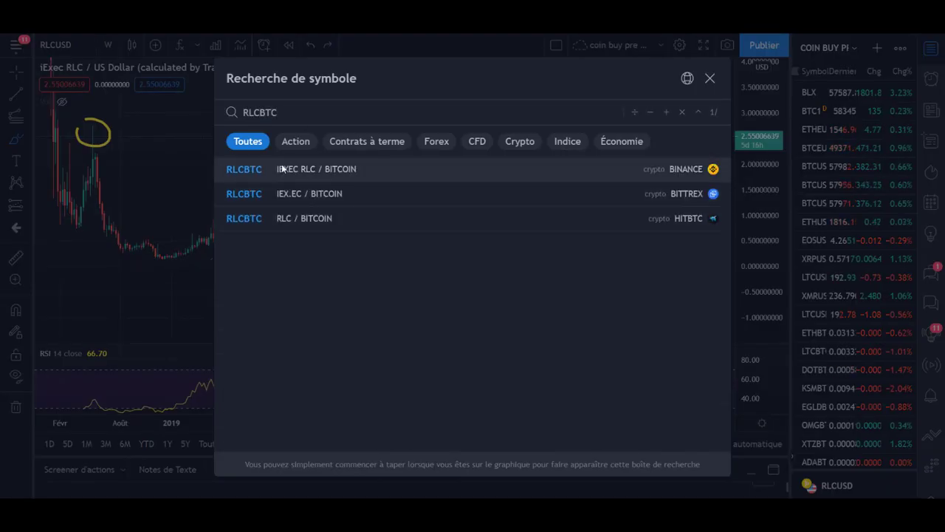
{"action": "key", "text": "Return"}
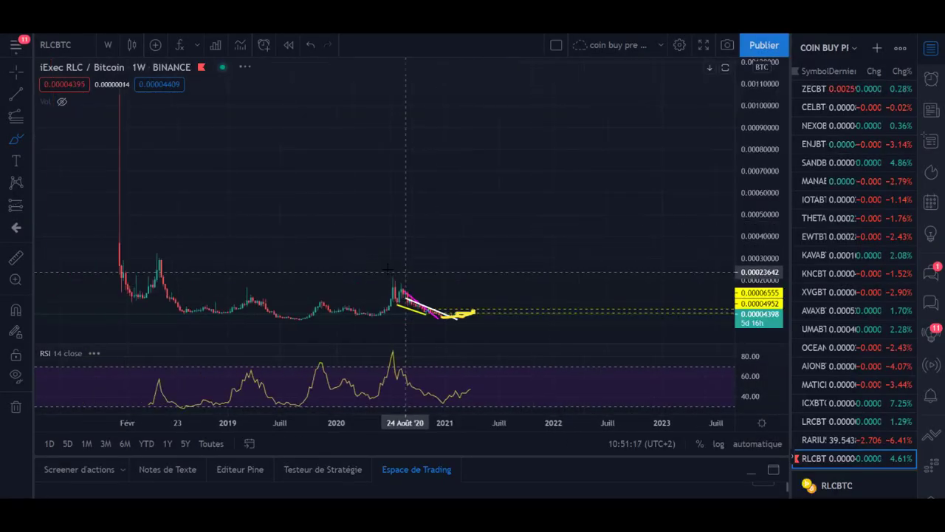
Place a red horizontal line across the weekly RLCBTC chart at 0.00009642
{"action": "left_click_drag", "start_coordinate": [742, 288], "coordinate": [741, 154]}
{"action": "left_click", "coordinate": [12, 71]}
{"action": "left_click_drag", "start_coordinate": [461, 306], "coordinate": [448, 96]}
{"action": "left_click_drag", "start_coordinate": [759, 321], "coordinate": [759, 122]}
{"action": "left_click_drag", "start_coordinate": [472, 270], "coordinate": [484, 148]}
{"action": "scroll", "coordinate": [438, 325], "scroll_direction": "up", "scroll_amount": 2}
{"action": "scroll", "coordinate": [398, 313], "scroll_direction": "up", "scroll_amount": 2}
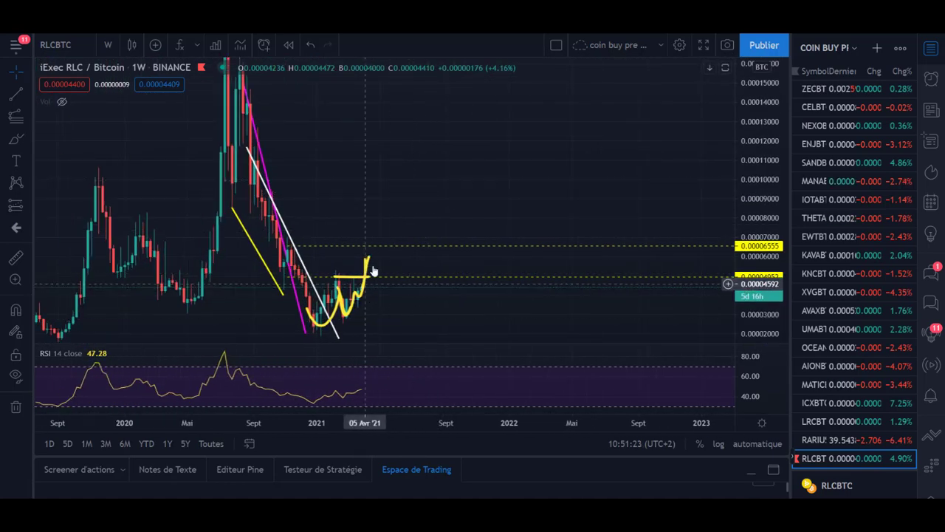
{"action": "left_click", "coordinate": [27, 96]}
{"action": "left_click", "coordinate": [84, 194]}
{"action": "left_click", "coordinate": [386, 186]}
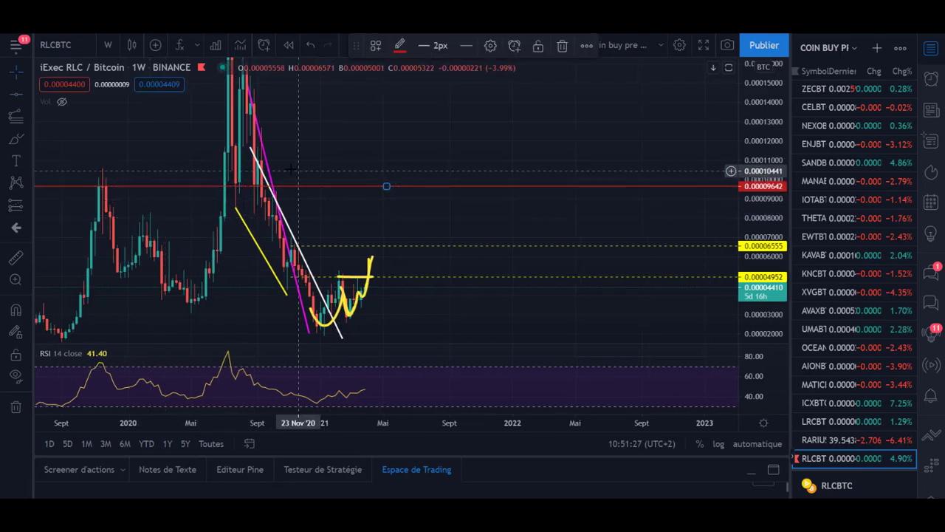
{"action": "left_click", "coordinate": [64, 42]}
{"action": "type", "text": "RL"}
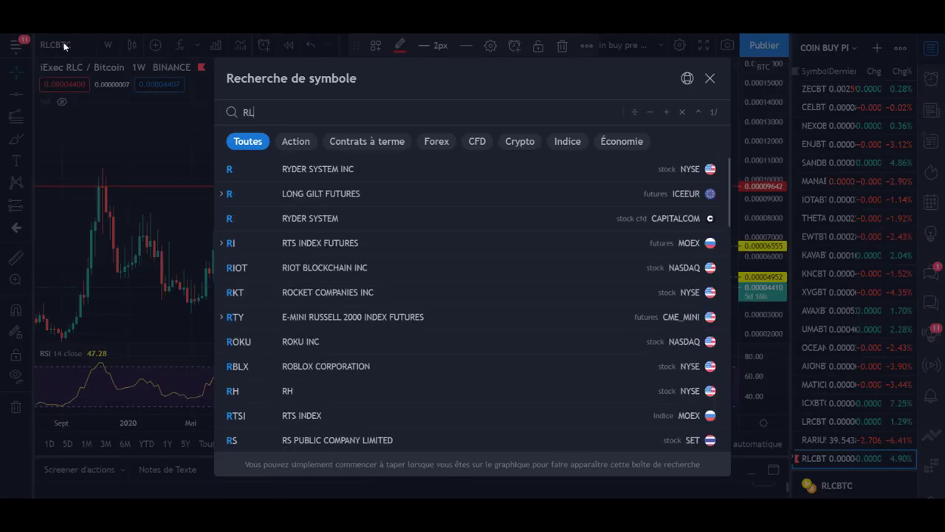
{"action": "left_click", "coordinate": [709, 78]}
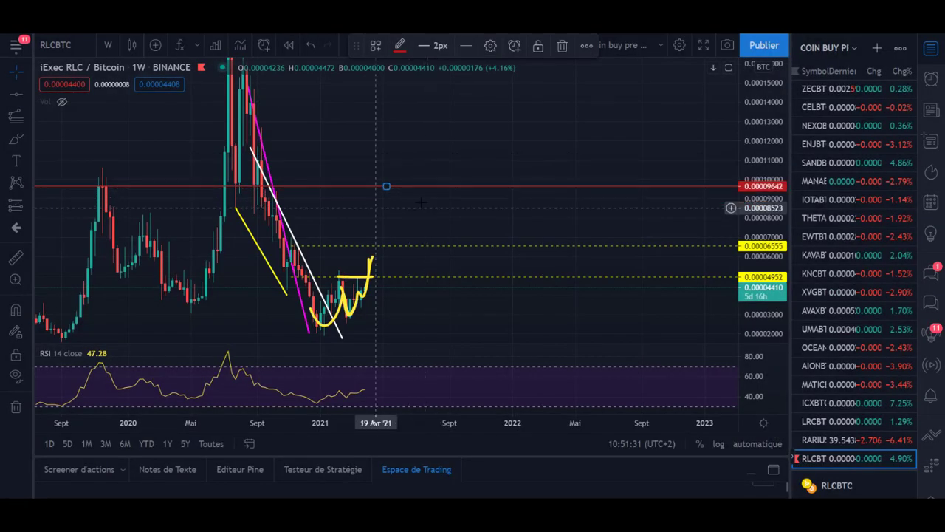
Brush a yellow open circle around the red 0.00009642 line, between about July and October 2021
{"action": "mouse_move", "coordinate": [420, 172]}
{"action": "left_mouse_down"}
{"action": "mouse_move", "coordinate": [421, 183]}
{"action": "mouse_move", "coordinate": [454, 169]}
{"action": "left_mouse_up"}
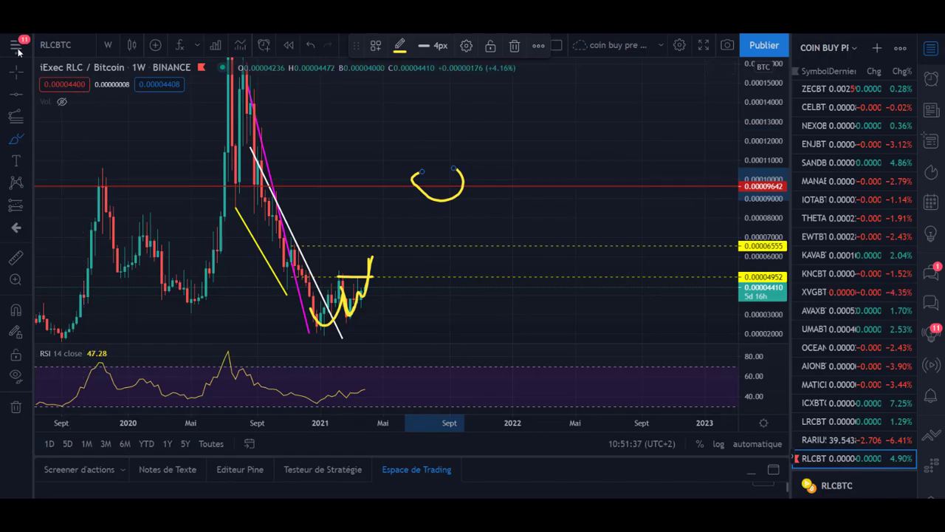
Switch the chart back to the RLCUSD symbol on BINANCE
{"action": "left_click", "coordinate": [70, 50]}
{"action": "type", "text": "RLC"}
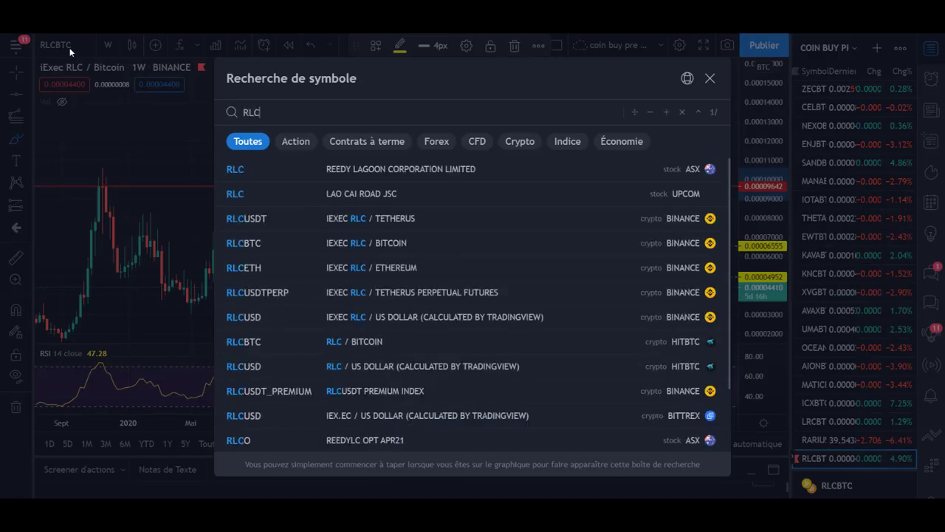
{"action": "type", "text": "USD"}
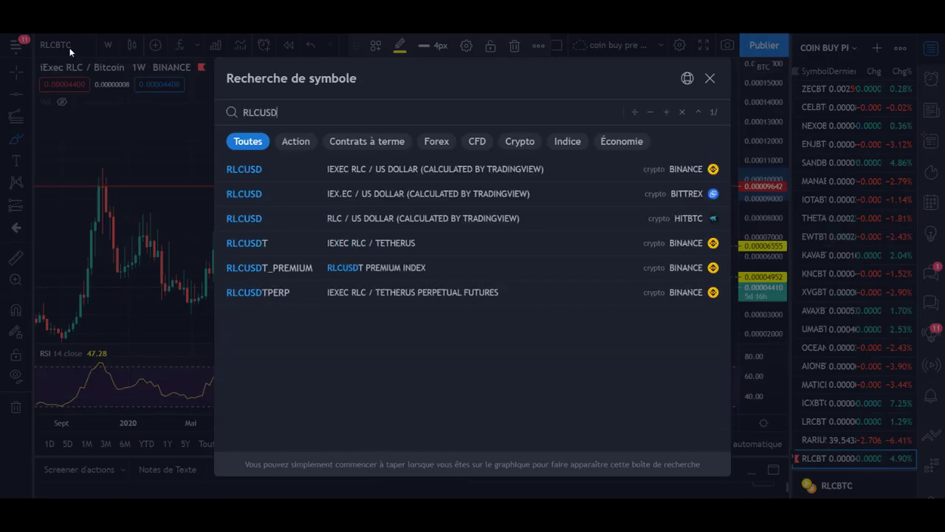
{"action": "left_click", "coordinate": [328, 167]}
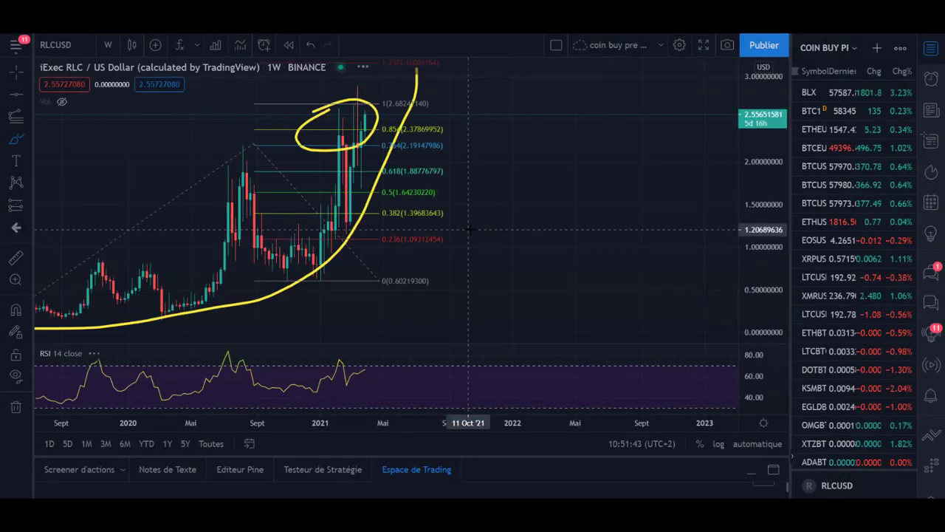
Brush yellow circles on the 1.23, 1.618 and 2.618 Fibonacci extension levels above the latest candles
{"action": "scroll", "coordinate": [470, 230], "scroll_direction": "down", "scroll_amount": 3}
{"action": "left_click_drag", "start_coordinate": [744, 161], "coordinate": [720, 231]}
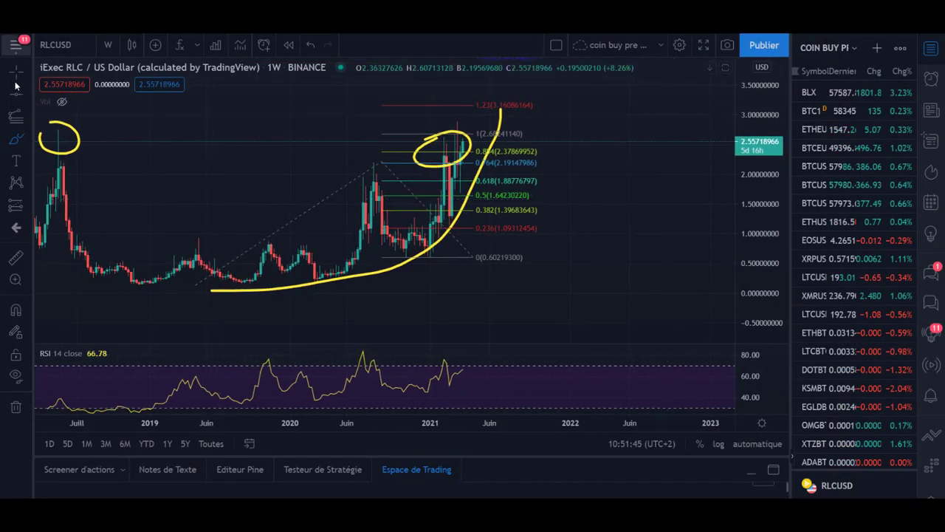
{"action": "left_click_drag", "start_coordinate": [680, 195], "coordinate": [681, 316]}
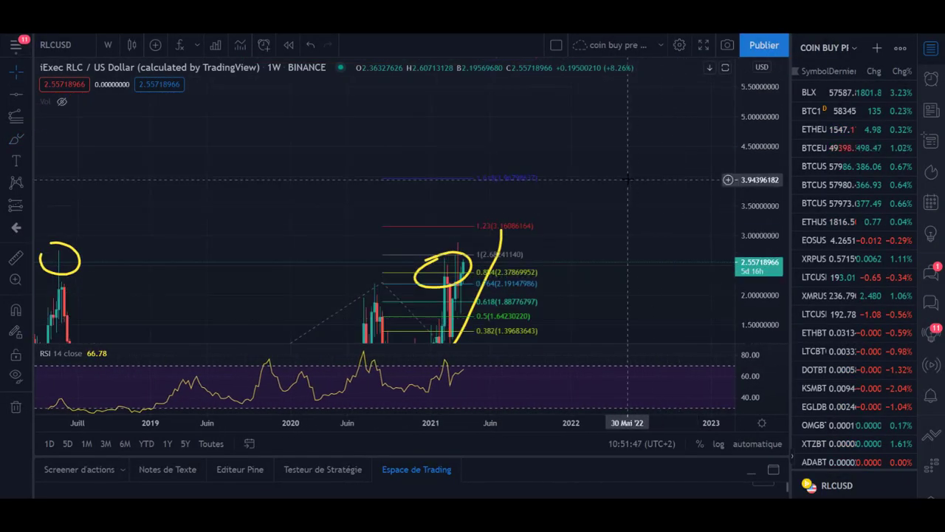
{"action": "left_click_drag", "start_coordinate": [630, 229], "coordinate": [624, 310]}
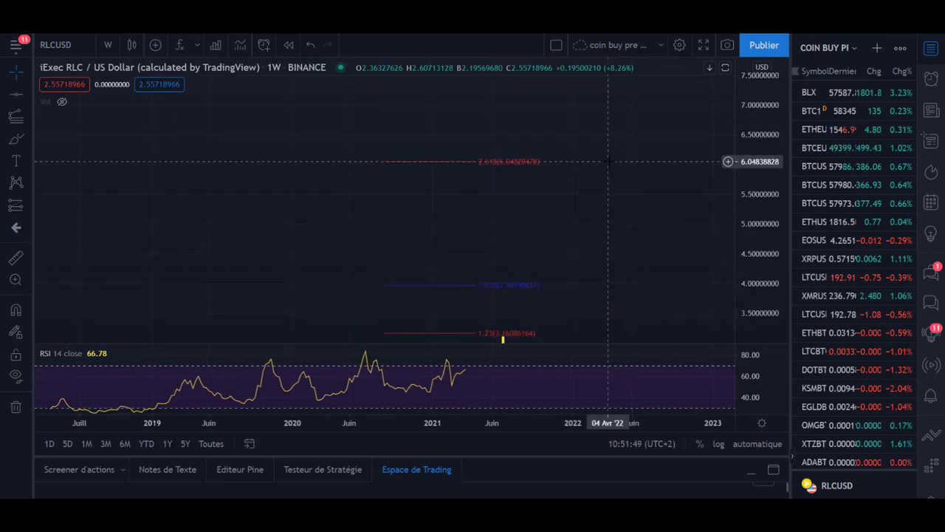
{"action": "left_click_drag", "start_coordinate": [625, 211], "coordinate": [610, 161]}
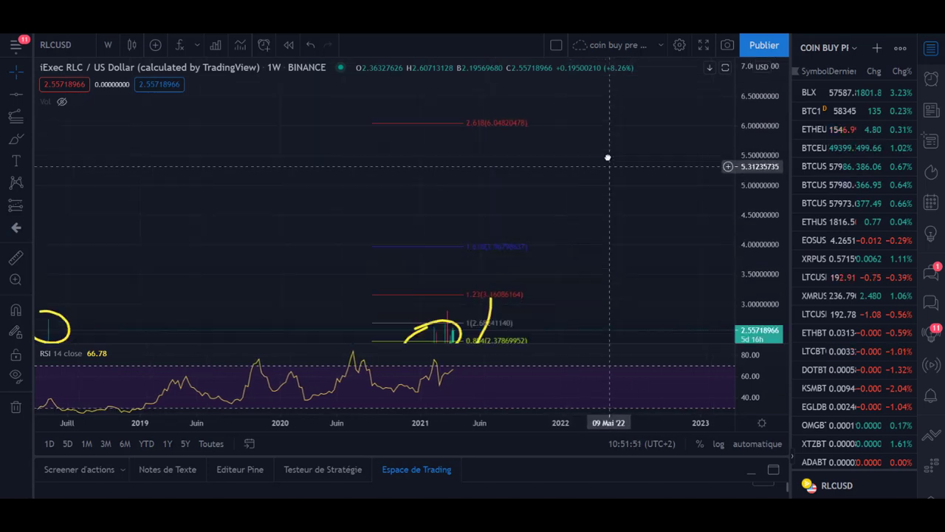
{"action": "left_click", "coordinate": [16, 139]}
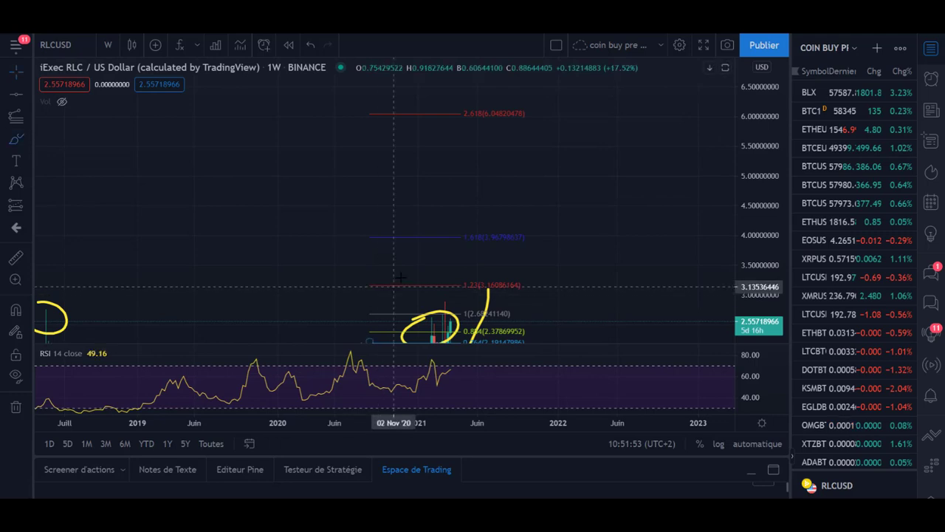
{"action": "left_click_drag", "start_coordinate": [426, 279], "coordinate": [421, 282]}
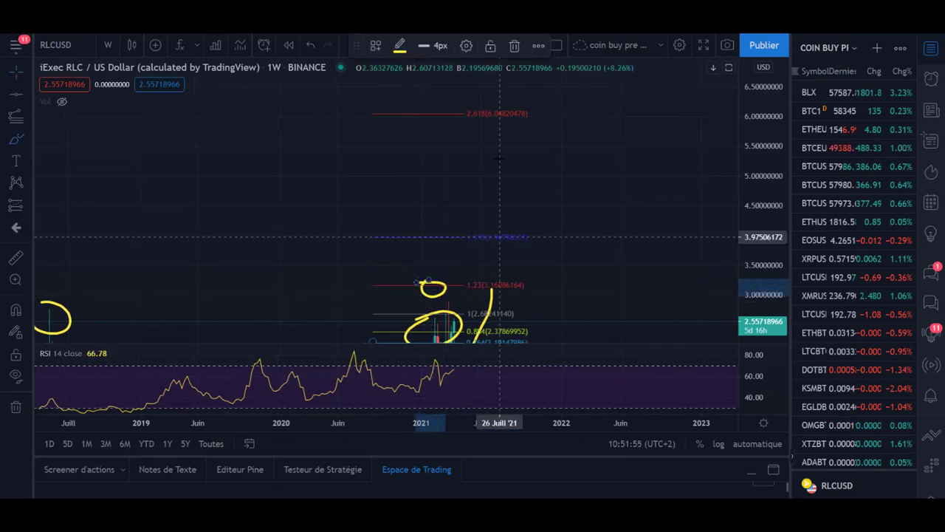
{"action": "mouse_move", "coordinate": [435, 225]}
{"action": "left_mouse_down"}
{"action": "mouse_move", "coordinate": [429, 251]}
{"action": "mouse_move", "coordinate": [441, 226]}
{"action": "left_mouse_up"}
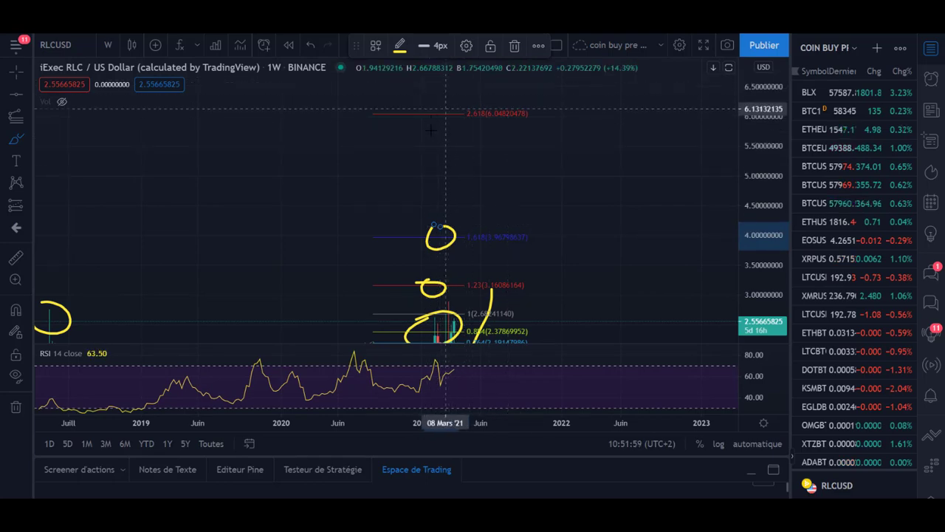
{"action": "left_click_drag", "start_coordinate": [443, 110], "coordinate": [448, 105]}
{"action": "left_click_drag", "start_coordinate": [744, 117], "coordinate": [744, 167]}
{"action": "left_click", "coordinate": [9, 72]}
{"action": "left_click_drag", "start_coordinate": [238, 228], "coordinate": [341, 79]}
{"action": "left_click_drag", "start_coordinate": [280, 150], "coordinate": [235, 231]}
{"action": "left_click_drag", "start_coordinate": [340, 182], "coordinate": [261, 166]}
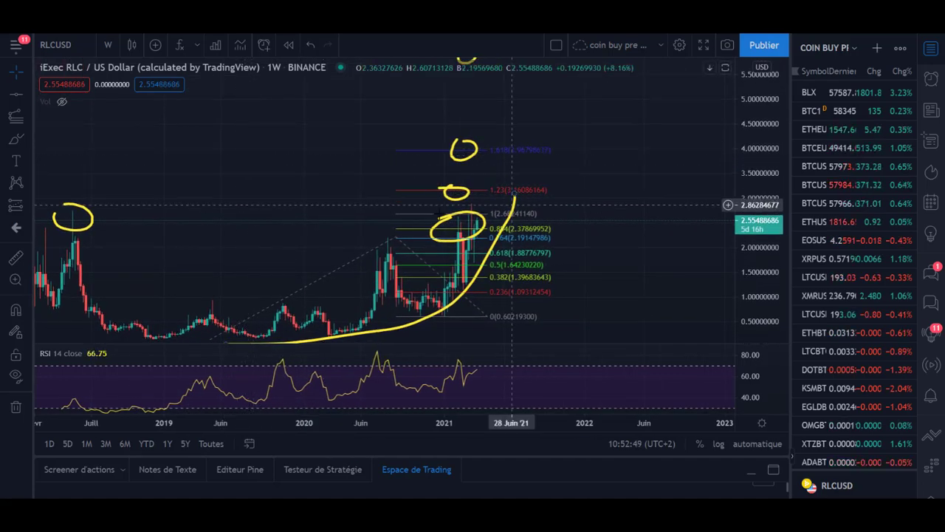
Switch the chart to the Siacoin / Bitcoin symbol SCBTC on BINANCE
{"action": "left_click", "coordinate": [63, 46]}
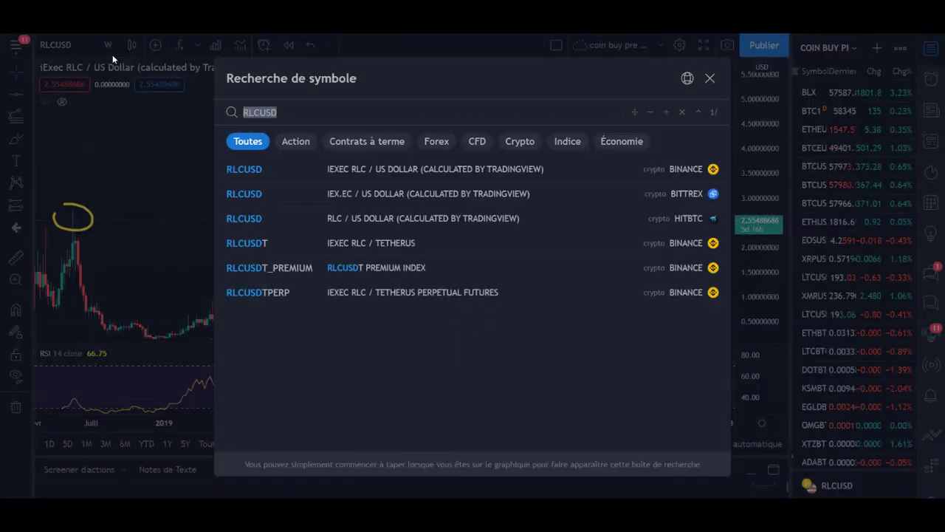
{"action": "type", "text": "SC"}
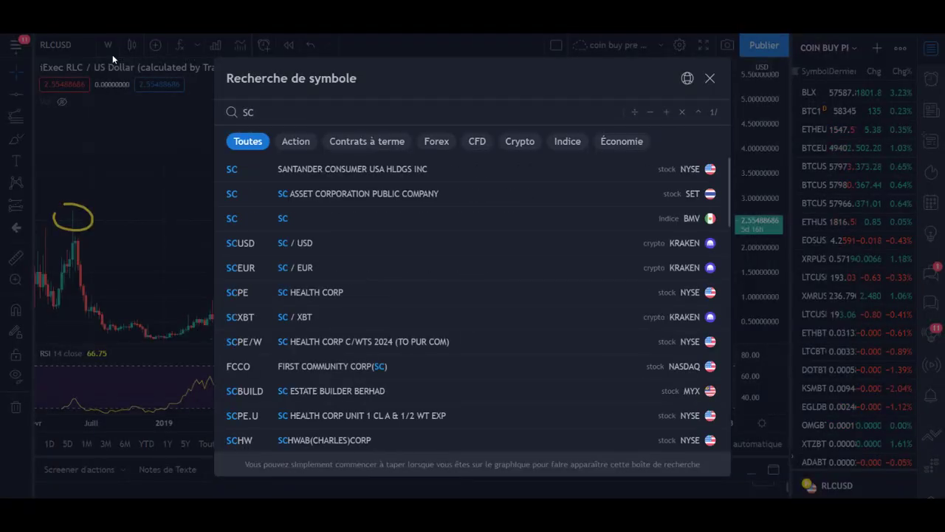
{"action": "type", "text": "BTC"}
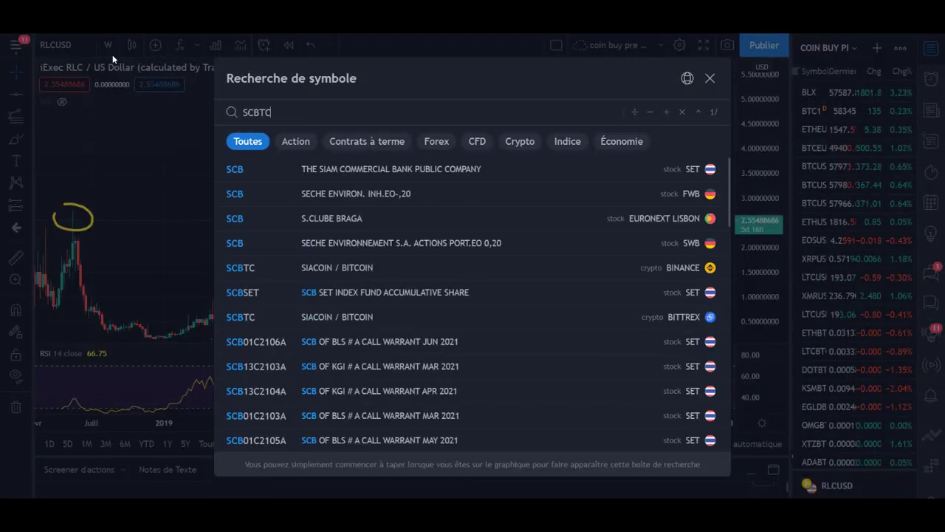
{"action": "left_click", "coordinate": [252, 169]}
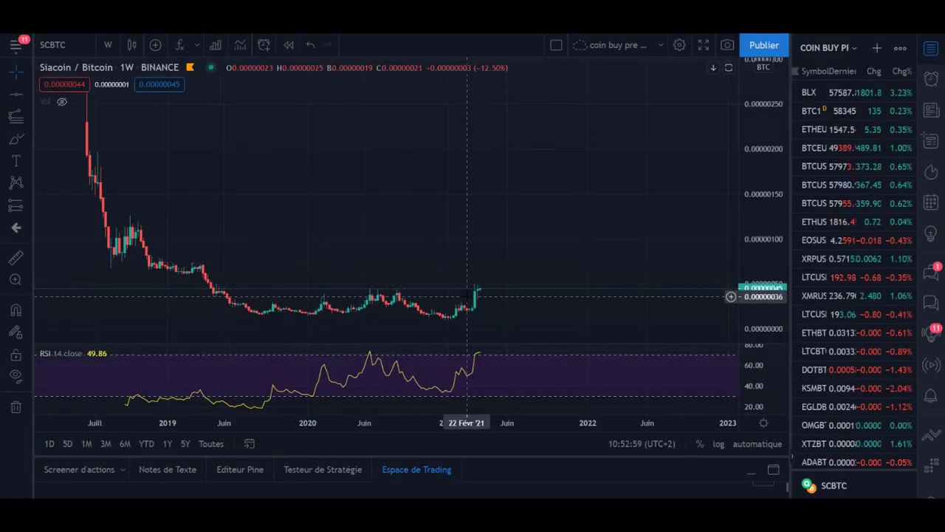
Brush a yellow double-dip curve over the weekly RSI from about early 2019 to April 2021, and delete it
{"action": "left_click_drag", "start_coordinate": [482, 288], "coordinate": [558, 257]}
{"action": "left_click_drag", "start_coordinate": [785, 307], "coordinate": [783, 256]}
{"action": "left_click_drag", "start_coordinate": [610, 307], "coordinate": [508, 287]}
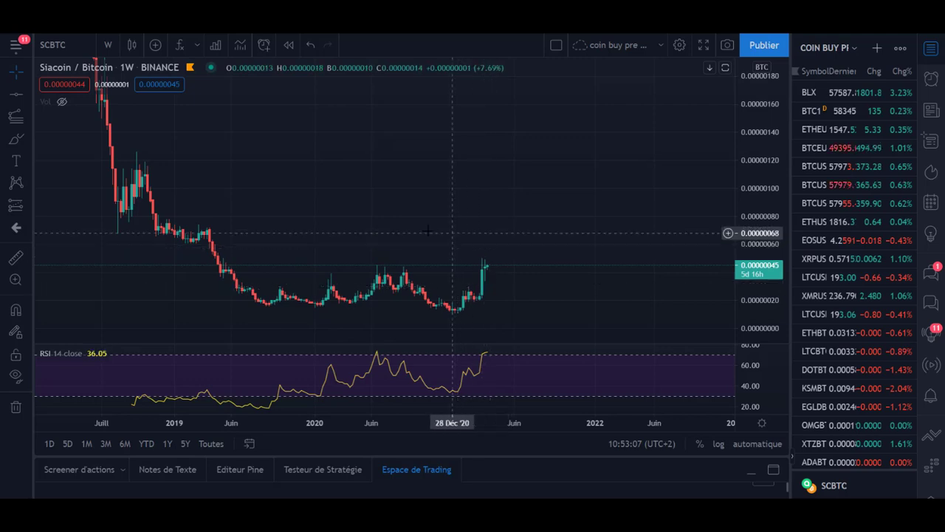
{"action": "left_click_drag", "start_coordinate": [418, 276], "coordinate": [386, 270]}
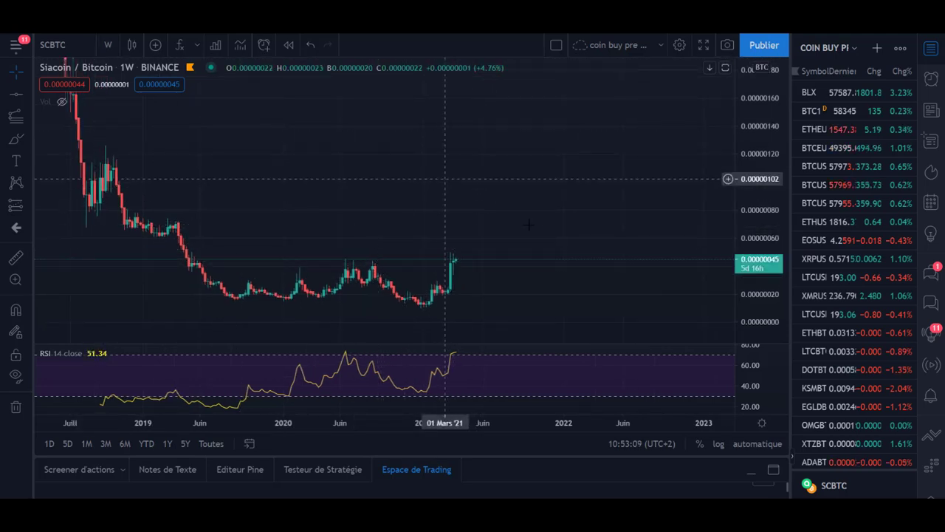
{"action": "left_click_drag", "start_coordinate": [499, 190], "coordinate": [661, 342]}
{"action": "left_click_drag", "start_coordinate": [435, 162], "coordinate": [384, 86]}
{"action": "left_click_drag", "start_coordinate": [480, 243], "coordinate": [367, 211]}
{"action": "left_click_drag", "start_coordinate": [780, 390], "coordinate": [714, 401]}
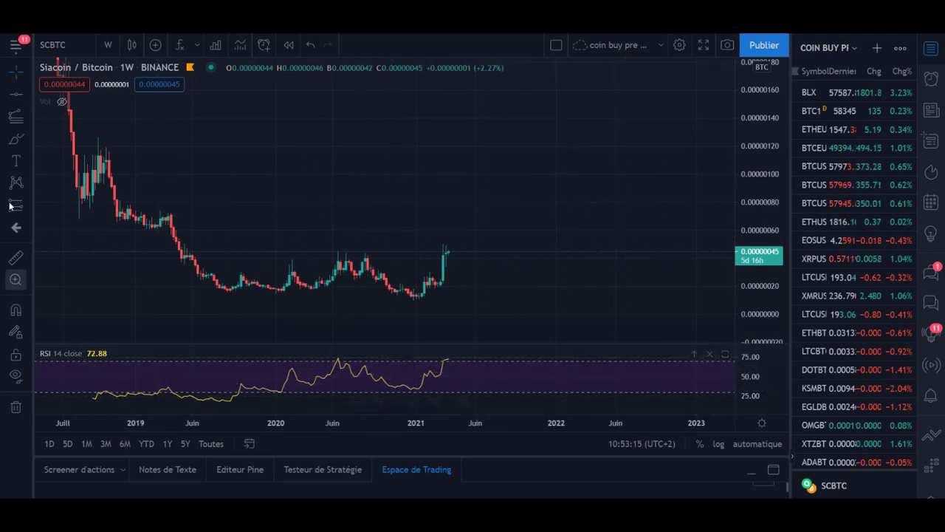
{"action": "left_click_drag", "start_coordinate": [158, 388], "coordinate": [377, 392]}
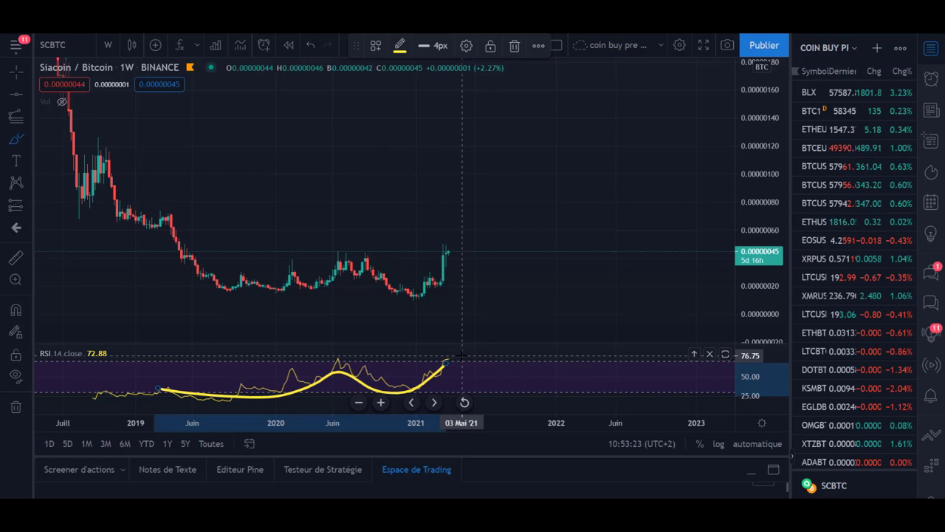
{"action": "key", "text": "Delete"}
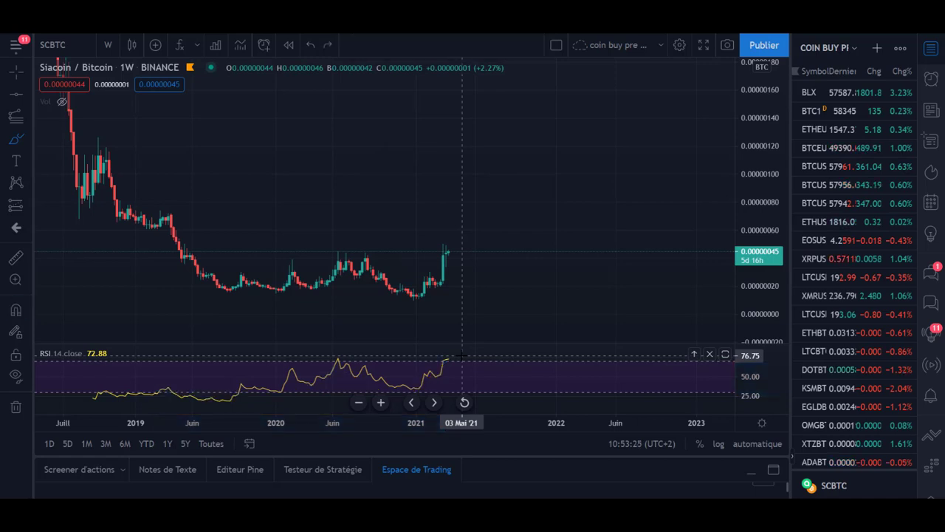
Brush a yellow double-dip curve along the weekly SCBTC candles from about April 2019 to April 2021, and undo it
{"action": "scroll", "coordinate": [353, 305], "scroll_direction": "up", "scroll_amount": 1}
{"action": "mouse_move", "coordinate": [112, 238]}
{"action": "left_mouse_down"}
{"action": "mouse_move", "coordinate": [148, 267]}
{"action": "mouse_move", "coordinate": [222, 288]}
{"action": "mouse_move", "coordinate": [327, 264]}
{"action": "mouse_move", "coordinate": [379, 296]}
{"action": "left_mouse_up"}
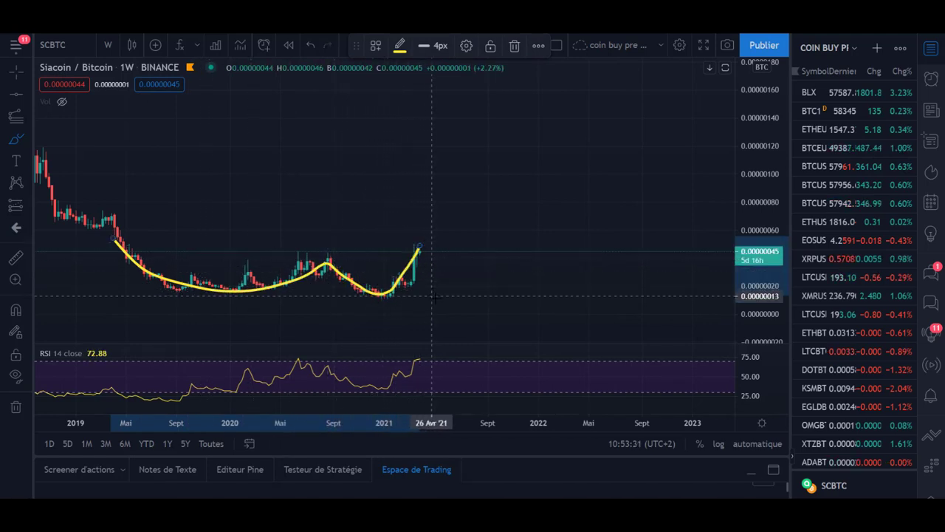
{"action": "key", "text": "ctrl+z"}
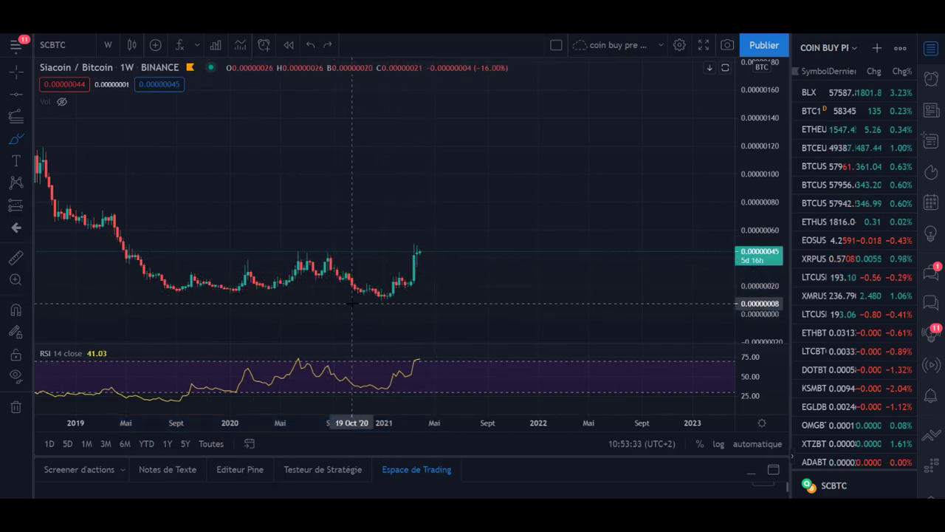
Change the SCBTC chart interval to 1 day and frame the candles from mid-2020 onward
{"action": "left_click", "coordinate": [108, 45]}
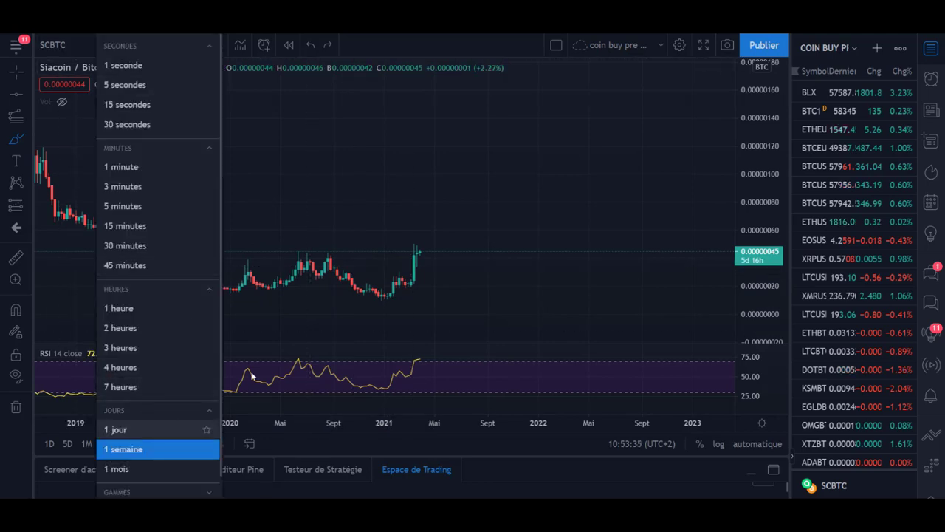
{"action": "left_click", "coordinate": [159, 429]}
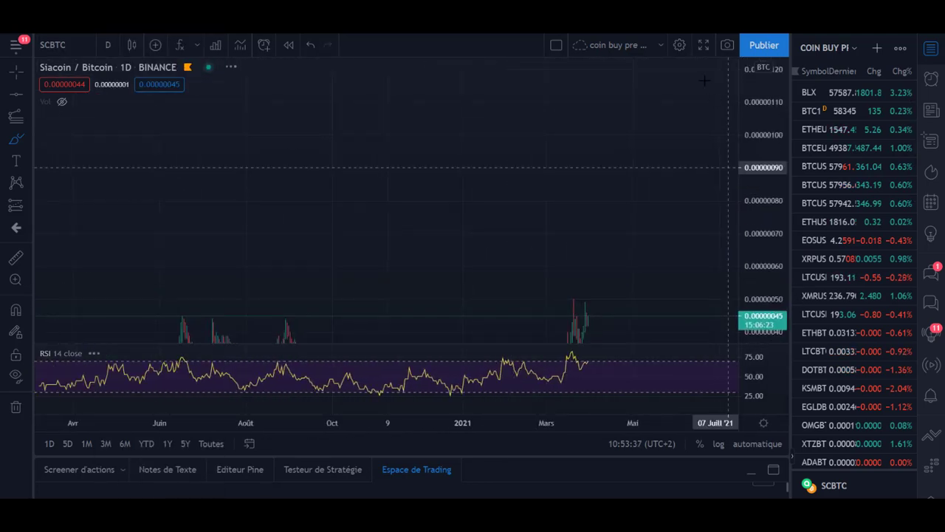
{"action": "left_click_drag", "start_coordinate": [478, 233], "coordinate": [502, 73]}
{"action": "scroll", "coordinate": [489, 266], "scroll_direction": "up", "scroll_amount": 3}
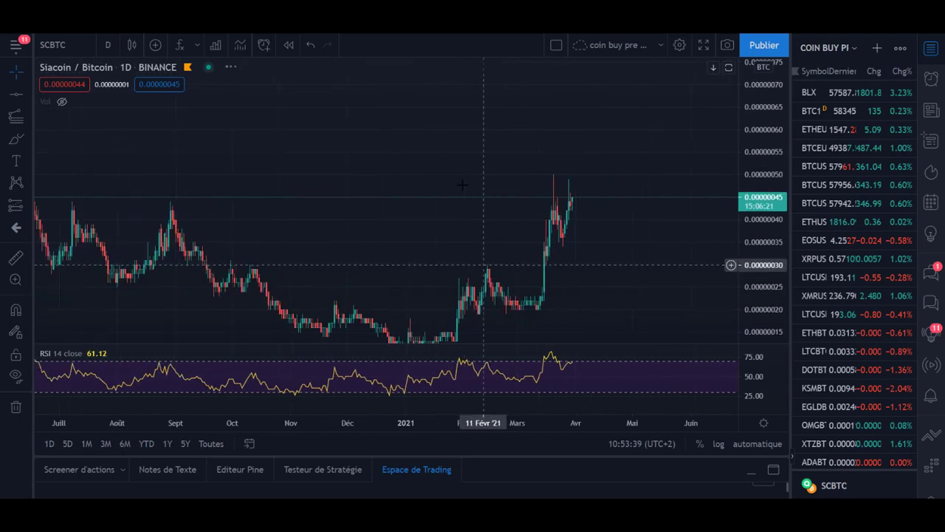
{"action": "left_click_drag", "start_coordinate": [192, 180], "coordinate": [164, 175]}
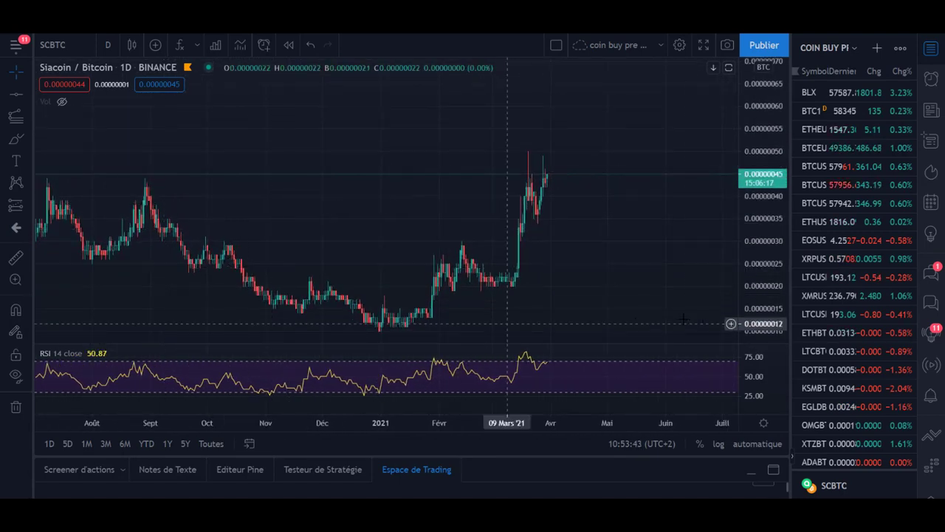
{"action": "scroll", "coordinate": [591, 173], "scroll_direction": "right", "scroll_amount": 2}
Draw a descending trend line from 24 June 2020 at about 0.00000045 to 1 March 2021 at about 0.00000007
{"action": "left_click", "coordinate": [14, 141]}
{"action": "scroll", "coordinate": [347, 221], "scroll_direction": "down", "scroll_amount": 3}
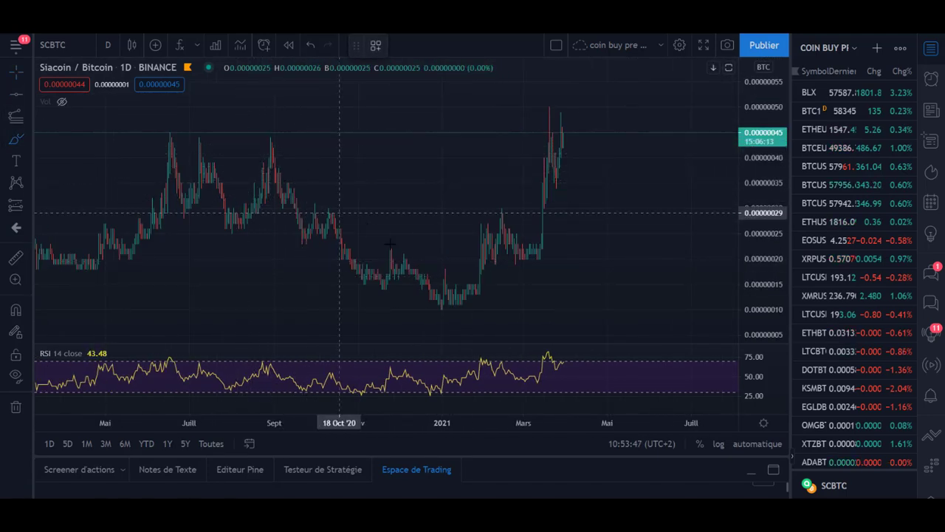
{"action": "left_click", "coordinate": [28, 94]}
{"action": "left_click", "coordinate": [94, 93]}
{"action": "left_click", "coordinate": [180, 134]}
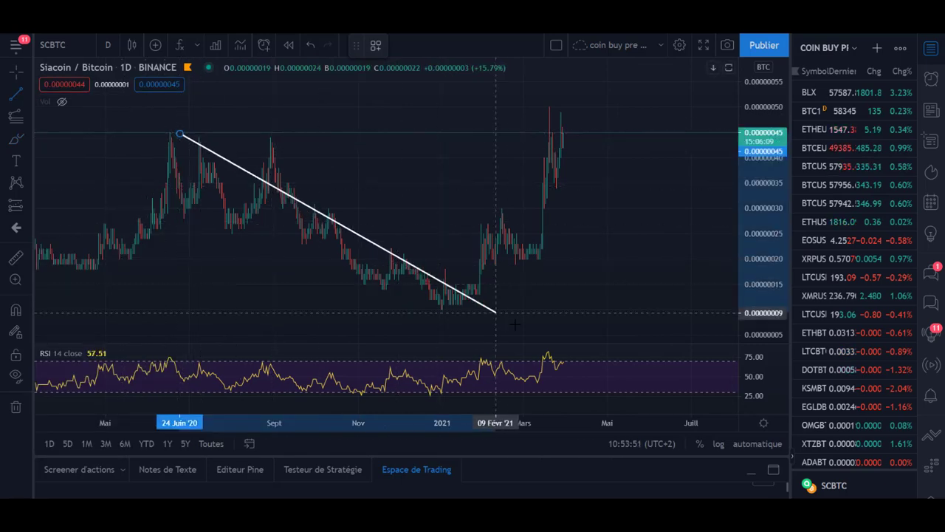
{"action": "left_click", "coordinate": [523, 325]}
{"action": "scroll", "coordinate": [466, 270], "scroll_direction": "up", "scroll_amount": 2}
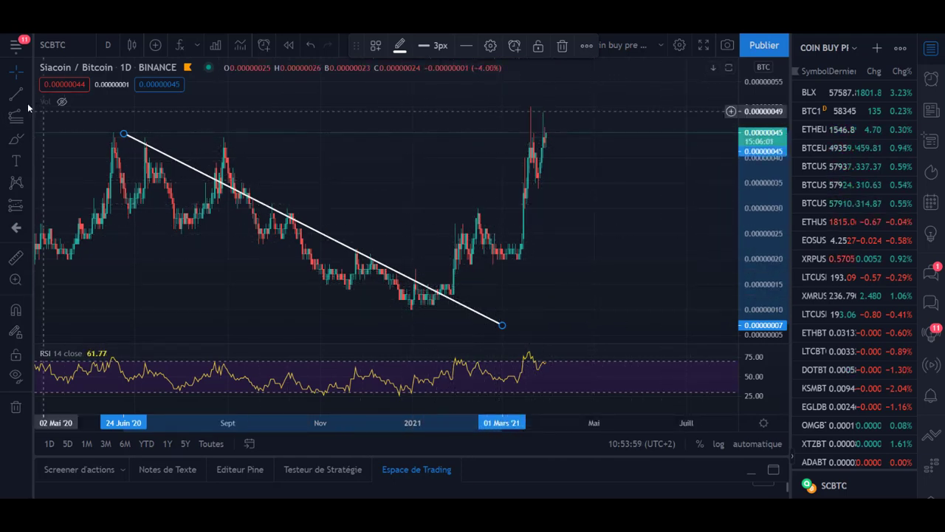
Try a second descending trend line from 17 July 2020 at about 0.00000049 to 14 April 2021 at about 0.00000008, and delete it
{"action": "key", "text": "alt+t"}
{"action": "left_click", "coordinate": [159, 111]}
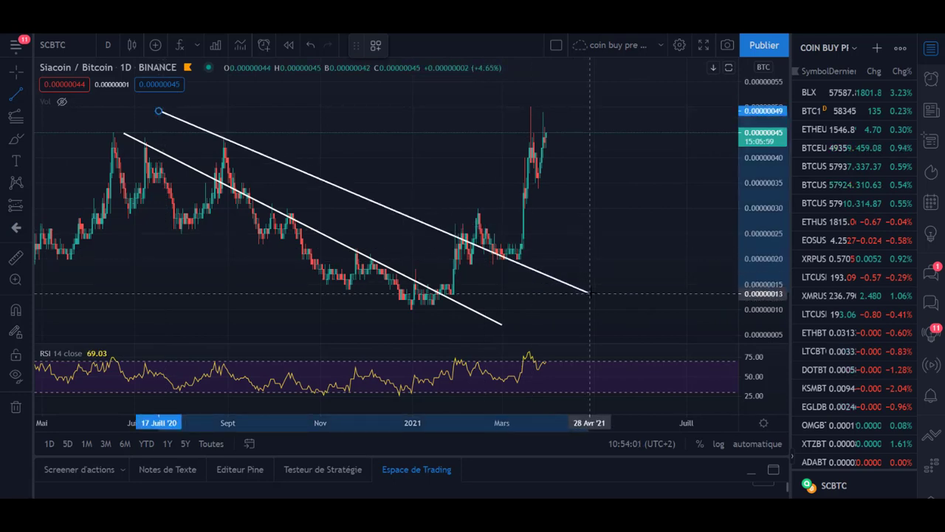
{"action": "left_click", "coordinate": [569, 317]}
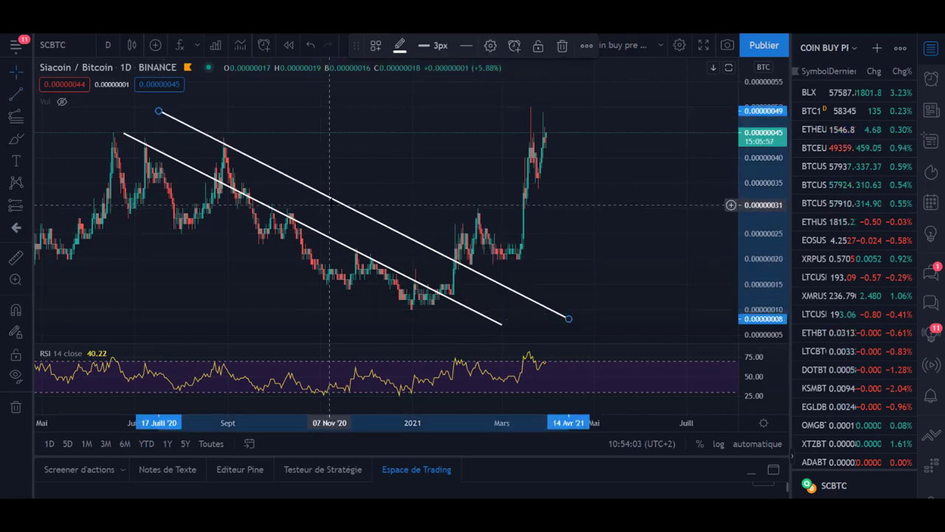
{"action": "key", "text": "Delete"}
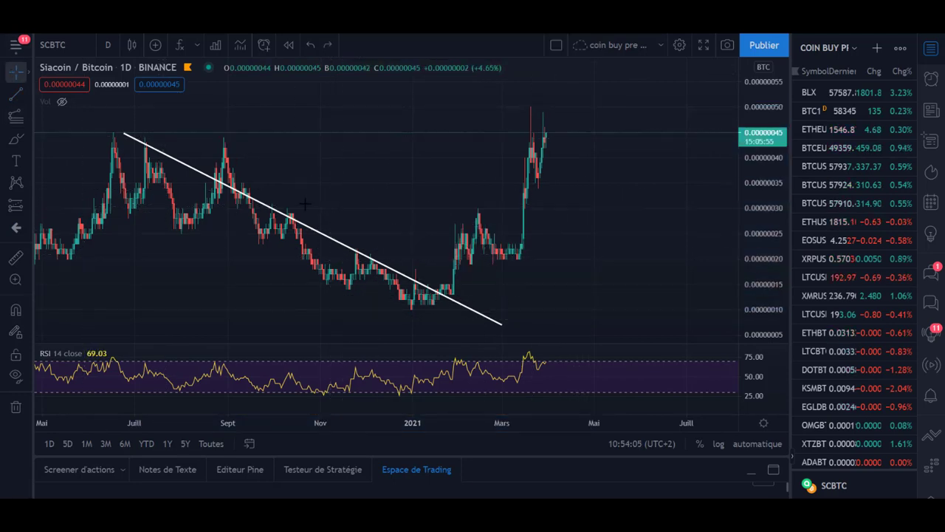
Duplicate the descending trend line and place the parallel copy from 18 July 2020 at about 0.00000050 to 25 March 2021 at about 0.00000012
{"action": "left_click", "coordinate": [314, 235]}
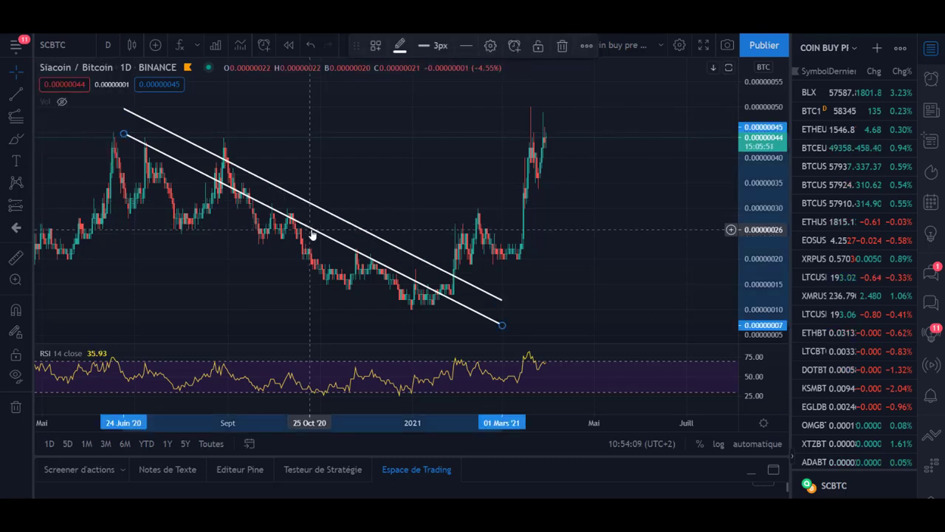
{"action": "left_click_drag", "start_coordinate": [333, 220], "coordinate": [367, 215]}
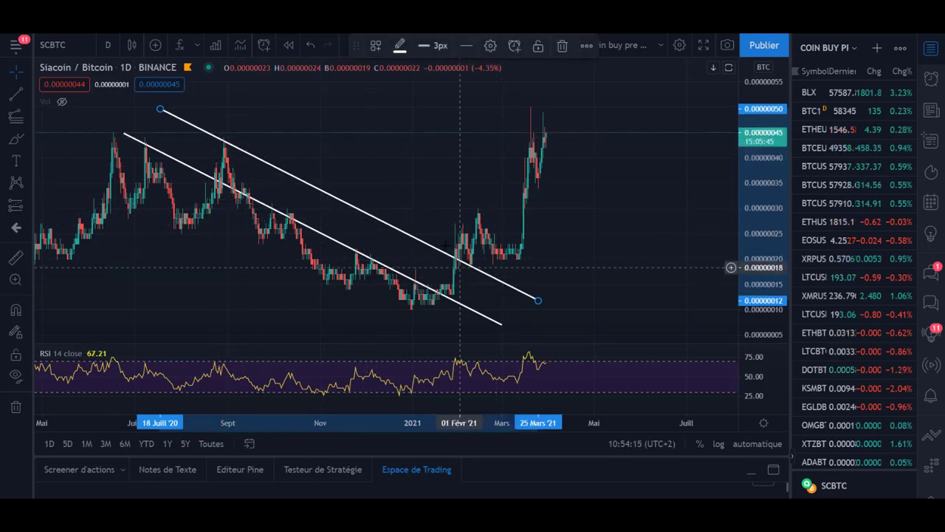
Brush a small yellow circle on the upper trend line where the candles retest it, around February 2021 near 0.00000019
{"action": "left_click", "coordinate": [17, 138]}
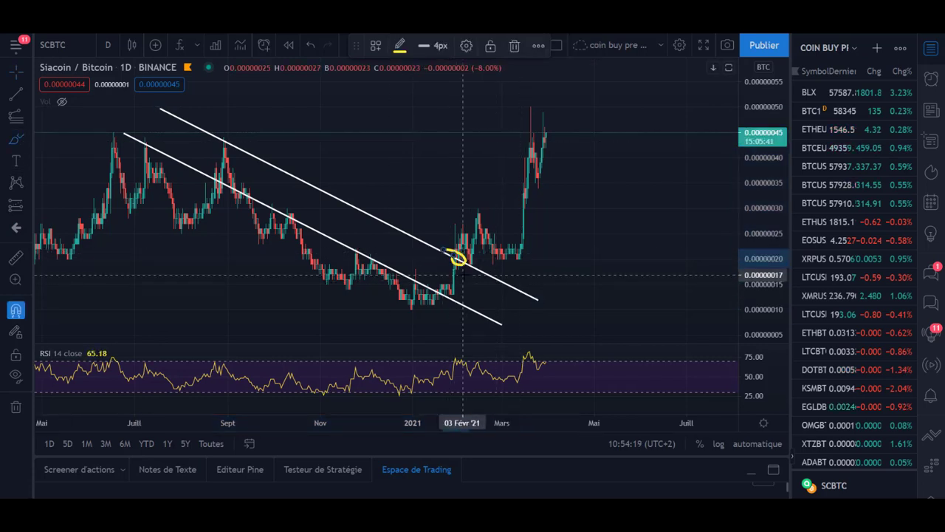
{"action": "key", "text": "ctrl+z"}
{"action": "mouse_move", "coordinate": [472, 257]}
{"action": "left_mouse_down"}
{"action": "mouse_move", "coordinate": [485, 264]}
{"action": "mouse_move", "coordinate": [478, 258]}
{"action": "left_mouse_up"}
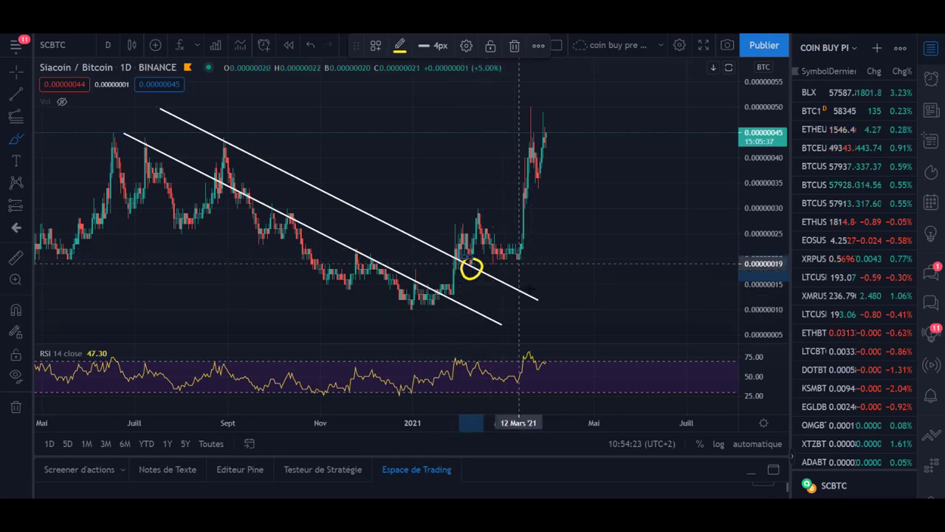
Draw a Fibonacci retracement from 28 November 2020 at 0.00000010 to 27 February 2021 at 0.00000030
{"action": "left_click", "coordinate": [28, 116]}
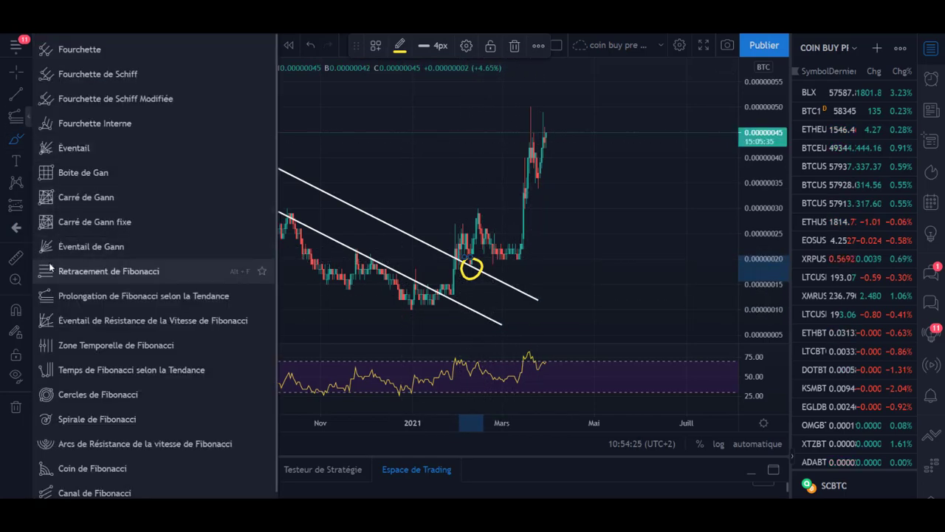
{"action": "left_click", "coordinate": [81, 271]}
{"action": "left_click", "coordinate": [361, 310]}
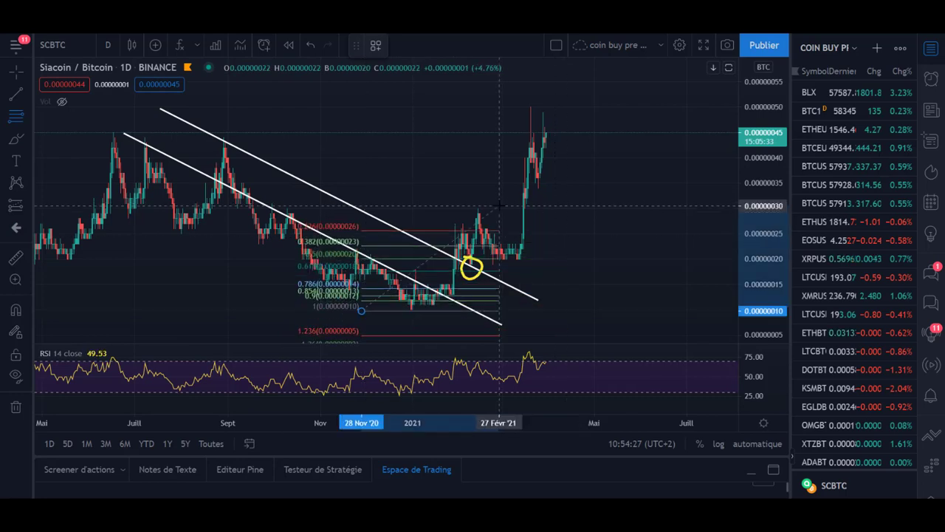
{"action": "left_click", "coordinate": [499, 209]}
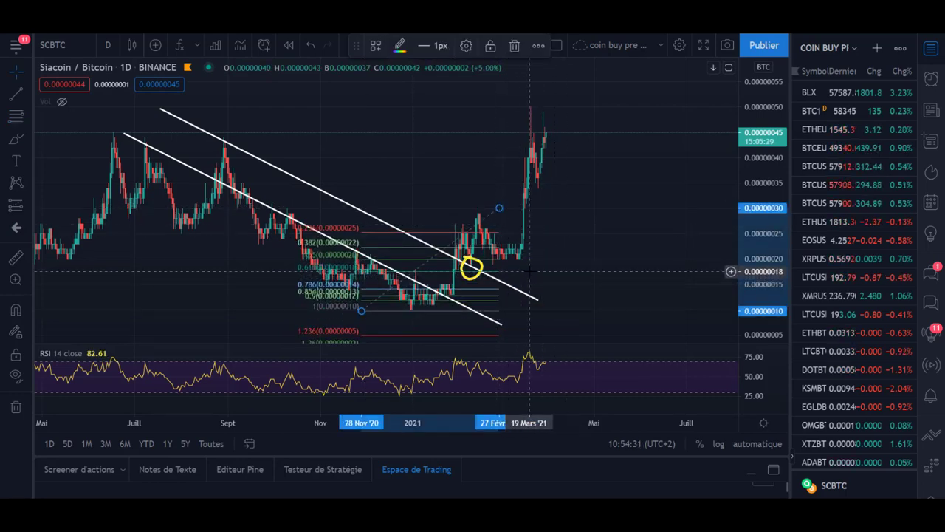
Brush a large yellow double-dip curve along the daily candles from about July 2019 to April 2021, and undo it
{"action": "scroll", "coordinate": [571, 162], "scroll_direction": "down", "scroll_amount": 2}
{"action": "scroll", "coordinate": [571, 162], "scroll_direction": "down", "scroll_amount": 2}
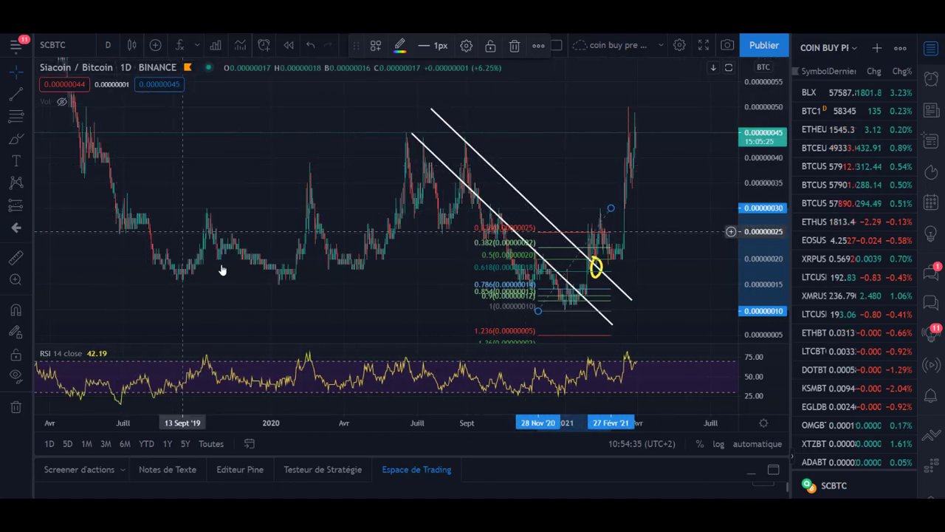
{"action": "left_click", "coordinate": [16, 139]}
{"action": "mouse_move", "coordinate": [127, 190]}
{"action": "left_mouse_down"}
{"action": "mouse_move", "coordinate": [327, 262]}
{"action": "mouse_move", "coordinate": [509, 238]}
{"action": "mouse_move", "coordinate": [591, 260]}
{"action": "left_mouse_up"}
{"action": "left_click_drag", "start_coordinate": [604, 220], "coordinate": [637, 127]}
{"action": "mouse_move", "coordinate": [556, 281]}
{"action": "left_mouse_down"}
{"action": "mouse_move", "coordinate": [601, 297]}
{"action": "mouse_move", "coordinate": [565, 300]}
{"action": "left_mouse_up"}
{"action": "key", "text": "ctrl+z"}
{"action": "key", "text": "ctrl+z"}
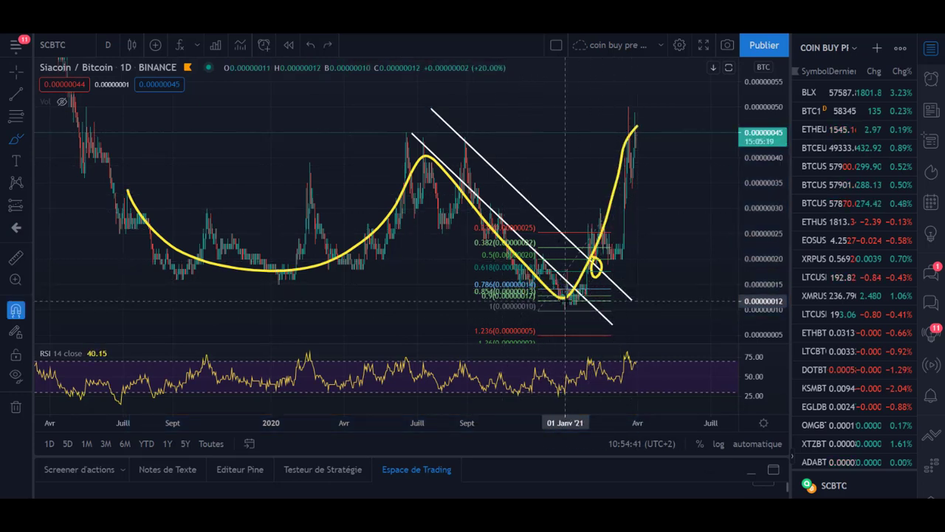
Draw a second Fibonacci retracement from 24 December 2020 at 0.00000010 to 8 May 2021 at 0.00000050
{"action": "scroll", "coordinate": [643, 345], "scroll_direction": "up", "scroll_amount": 3}
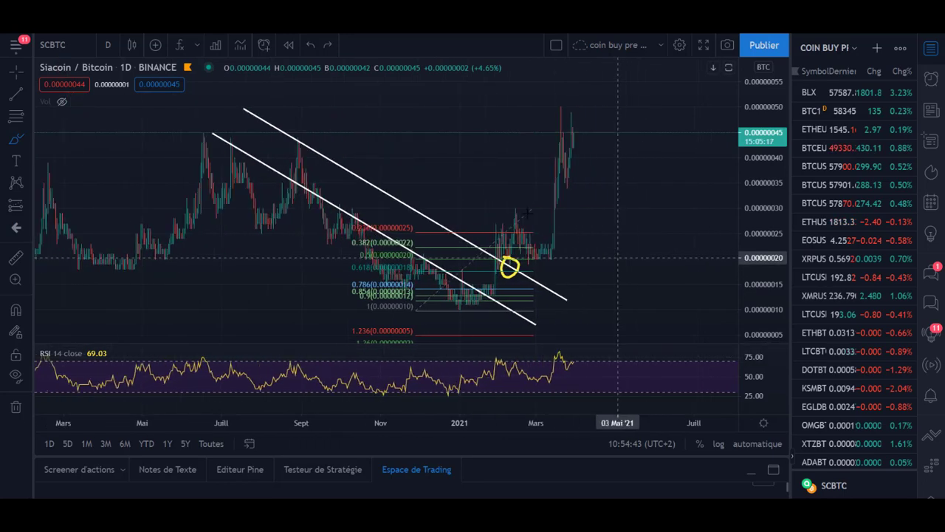
{"action": "scroll", "coordinate": [513, 235], "scroll_direction": "down", "scroll_amount": 2}
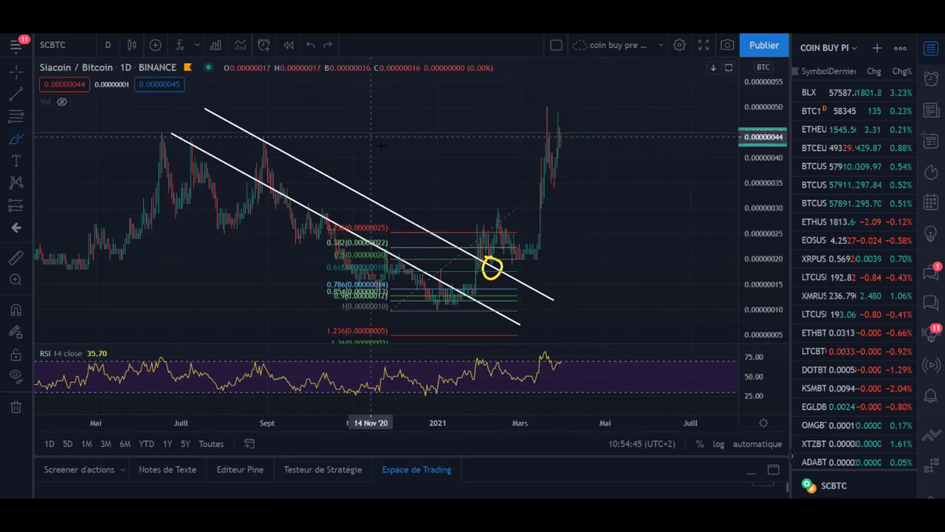
{"action": "scroll", "coordinate": [583, 161], "scroll_direction": "up", "scroll_amount": 2}
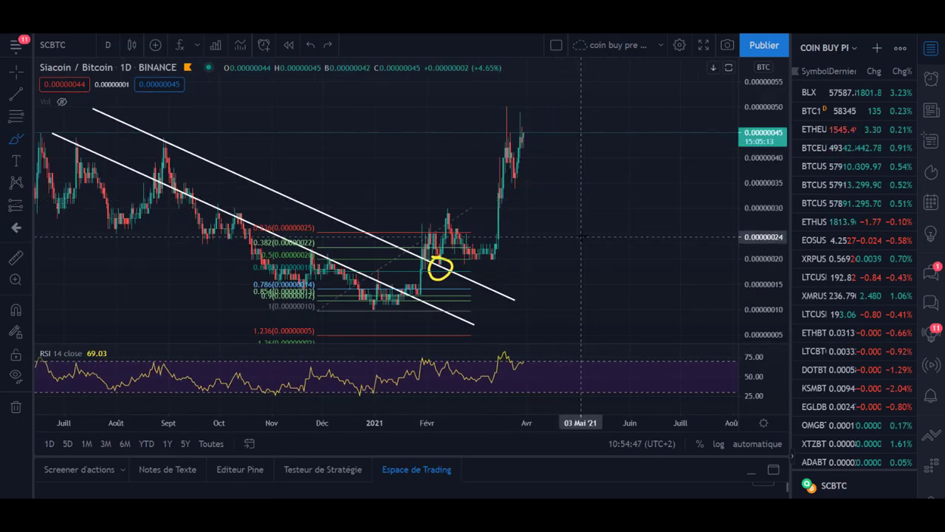
{"action": "left_click_drag", "start_coordinate": [765, 170], "coordinate": [765, 199]}
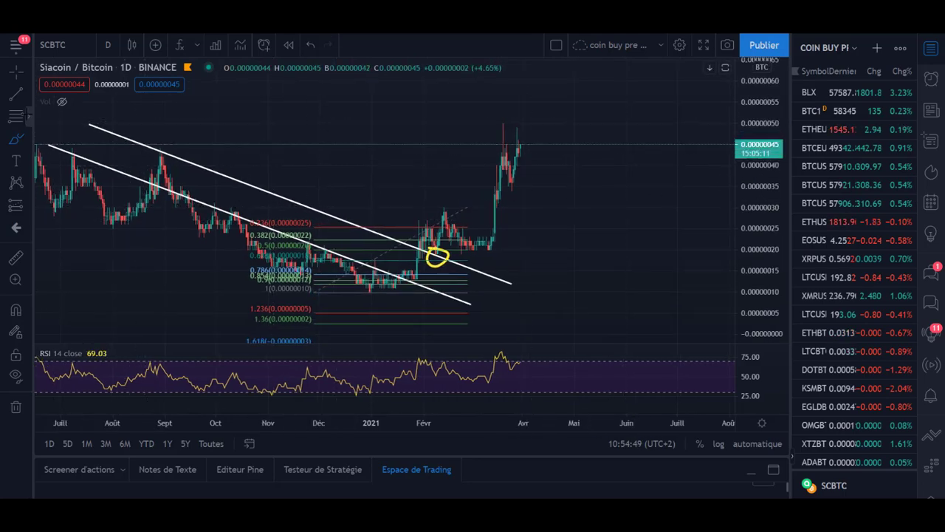
{"action": "left_click", "coordinate": [357, 293]}
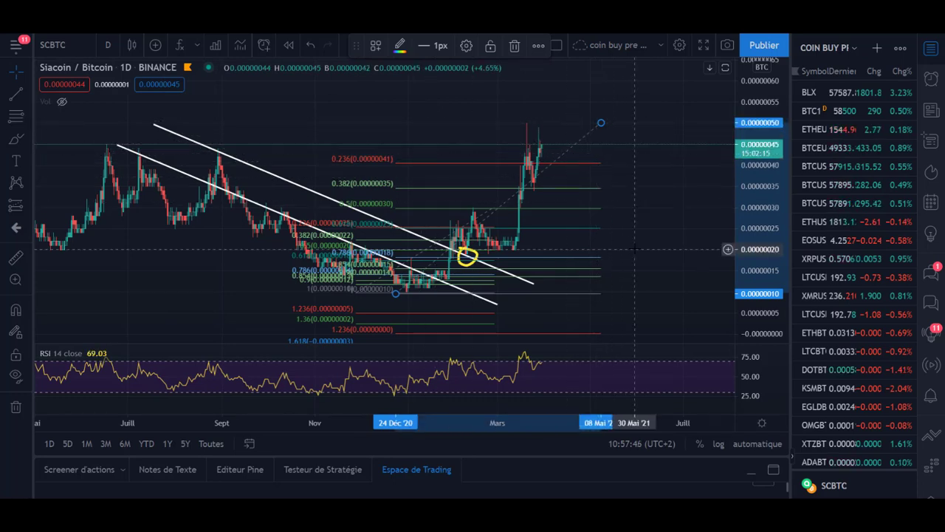
Brush a flat yellow loop marking the zone from about 0.00000018 to 0.00000024 between mid-April and mid-June 2021
{"action": "scroll", "coordinate": [722, 215], "scroll_direction": "down", "scroll_amount": 1}
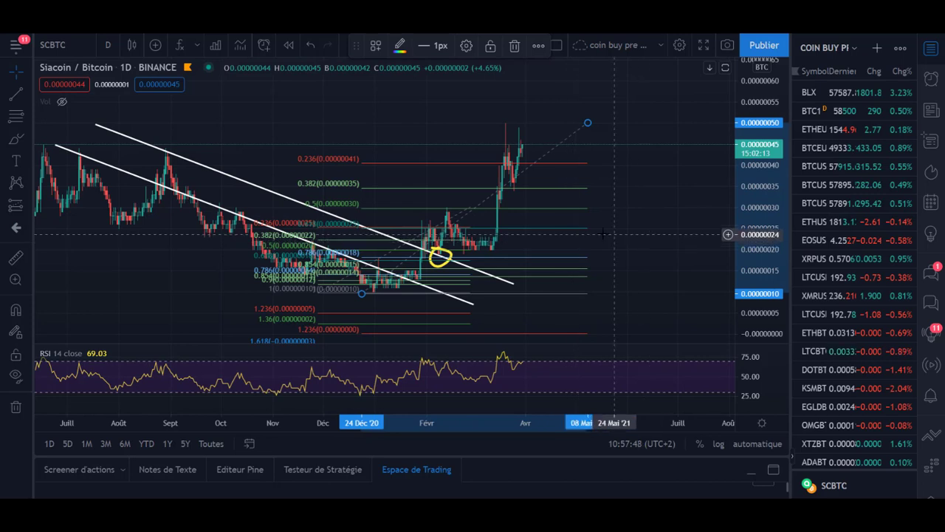
{"action": "mouse_move", "coordinate": [546, 234]}
{"action": "left_mouse_down"}
{"action": "mouse_move", "coordinate": [545, 247]}
{"action": "mouse_move", "coordinate": [616, 255]}
{"action": "mouse_move", "coordinate": [579, 236]}
{"action": "left_mouse_up"}
Brush a falling yellow projection from the latest candle to about 0.00000014 and a curve along the February-March rise, and undo both
{"action": "mouse_move", "coordinate": [520, 144]}
{"action": "left_mouse_down"}
{"action": "mouse_move", "coordinate": [564, 242]}
{"action": "mouse_move", "coordinate": [597, 220]}
{"action": "mouse_move", "coordinate": [647, 277]}
{"action": "left_mouse_up"}
{"action": "left_click_drag", "start_coordinate": [410, 266], "coordinate": [517, 159]}
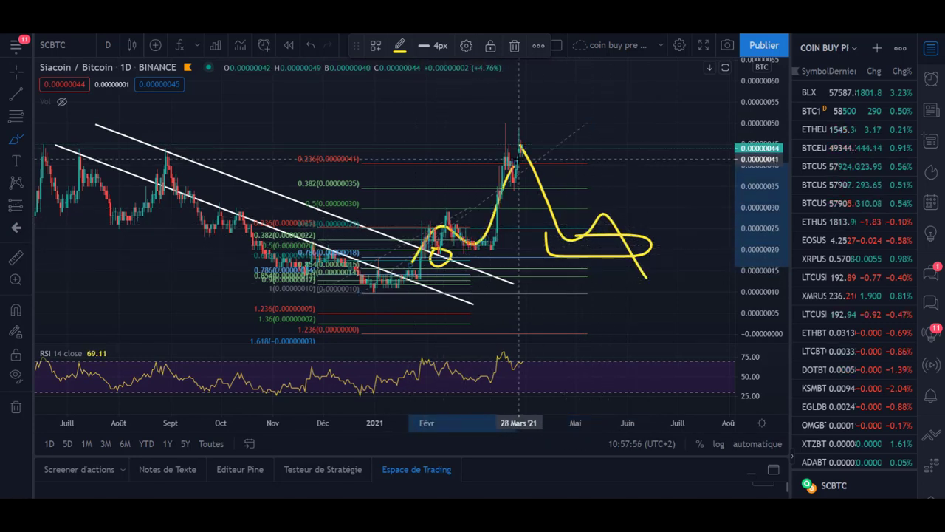
{"action": "key", "text": "ctrl+z"}
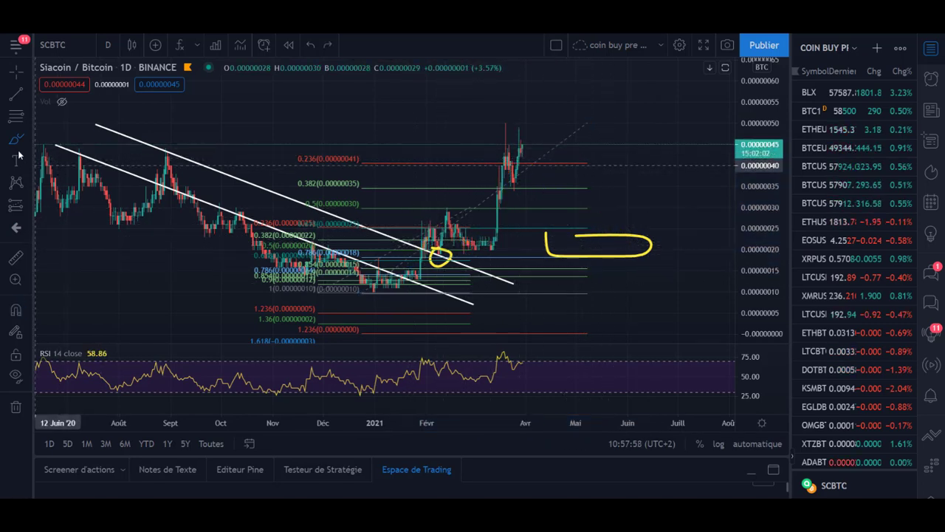
Brush a projected drop into the marked zone with a rebound above 0.00000060, a horizontal line near 0.00000047, and a circle around the projected low
{"action": "left_click_drag", "start_coordinate": [529, 143], "coordinate": [571, 246]}
{"action": "mouse_move", "coordinate": [626, 234]}
{"action": "left_mouse_down"}
{"action": "mouse_move", "coordinate": [687, 152]}
{"action": "mouse_move", "coordinate": [730, 70]}
{"action": "left_mouse_up"}
{"action": "left_click_drag", "start_coordinate": [603, 136], "coordinate": [735, 137]}
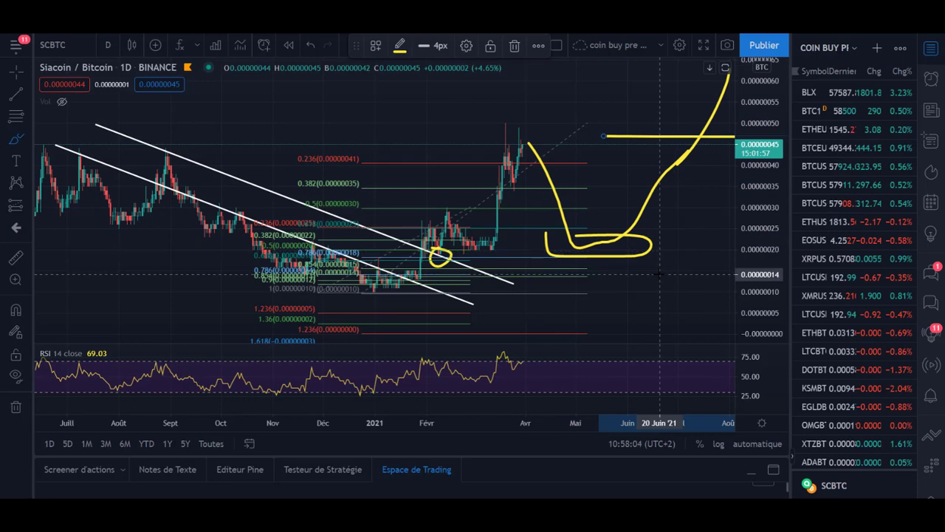
{"action": "mouse_move", "coordinate": [582, 230]}
{"action": "left_mouse_down"}
{"action": "mouse_move", "coordinate": [565, 251]}
{"action": "mouse_move", "coordinate": [561, 234]}
{"action": "left_mouse_up"}
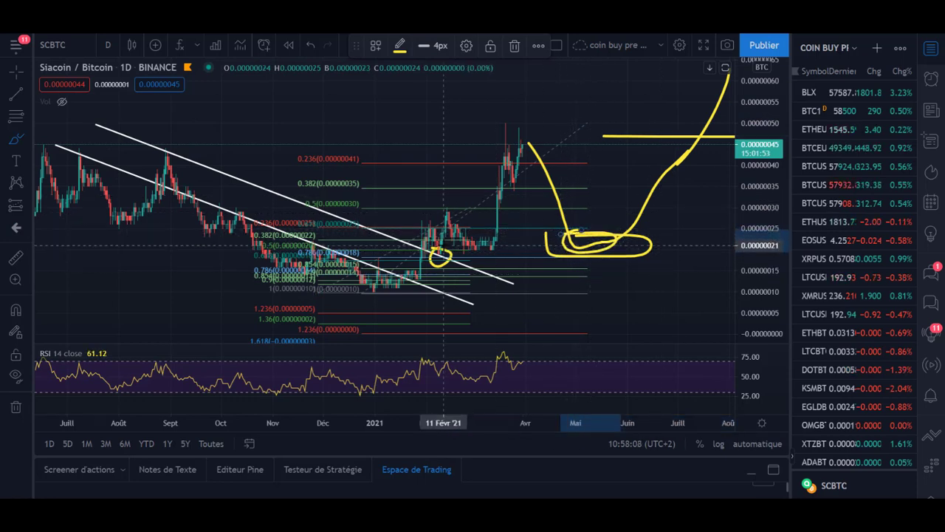
{"action": "mouse_move", "coordinate": [517, 121]}
{"action": "left_mouse_down"}
{"action": "mouse_move", "coordinate": [524, 152]}
{"action": "mouse_move", "coordinate": [517, 124]}
{"action": "left_mouse_up"}
Switch the chart to Binance's SCUSD symbol, Siacoin / US Dollar calculated by TradingView
{"action": "left_click", "coordinate": [87, 44]}
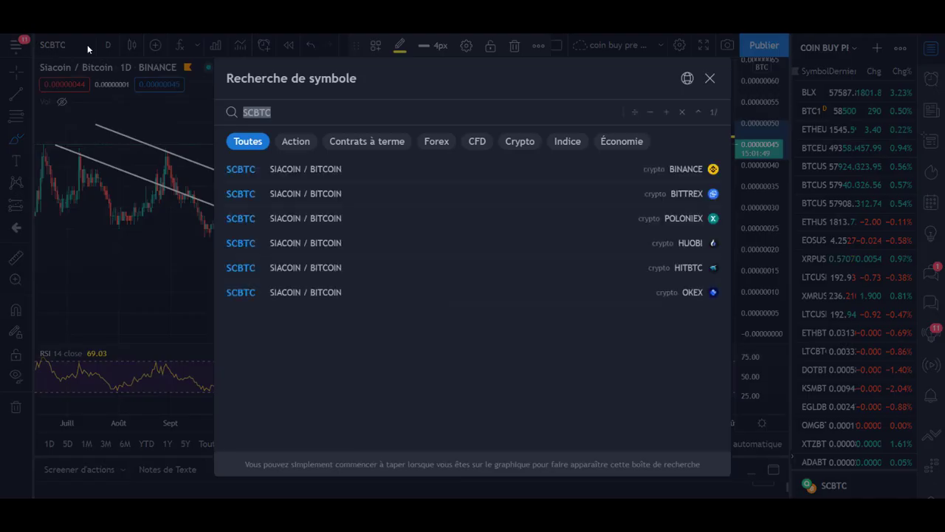
{"action": "type", "text": "scusd"}
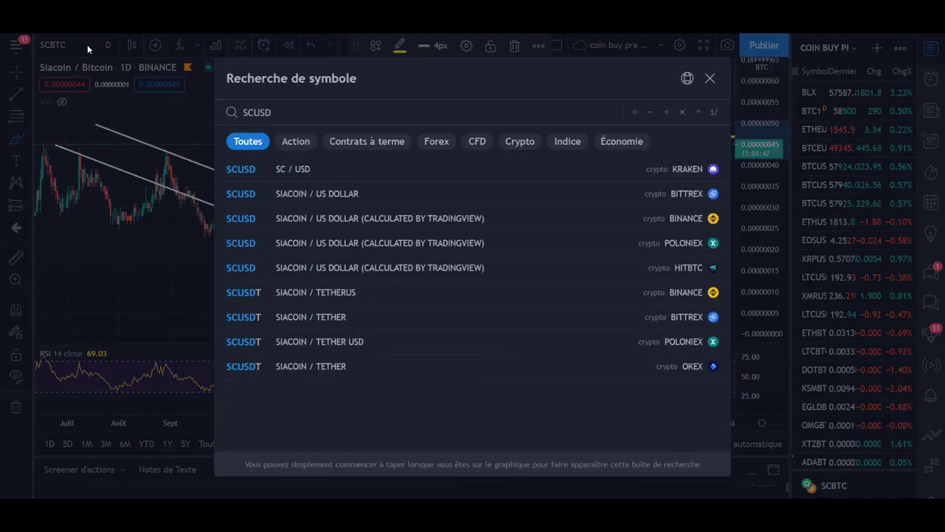
{"action": "left_click", "coordinate": [278, 218]}
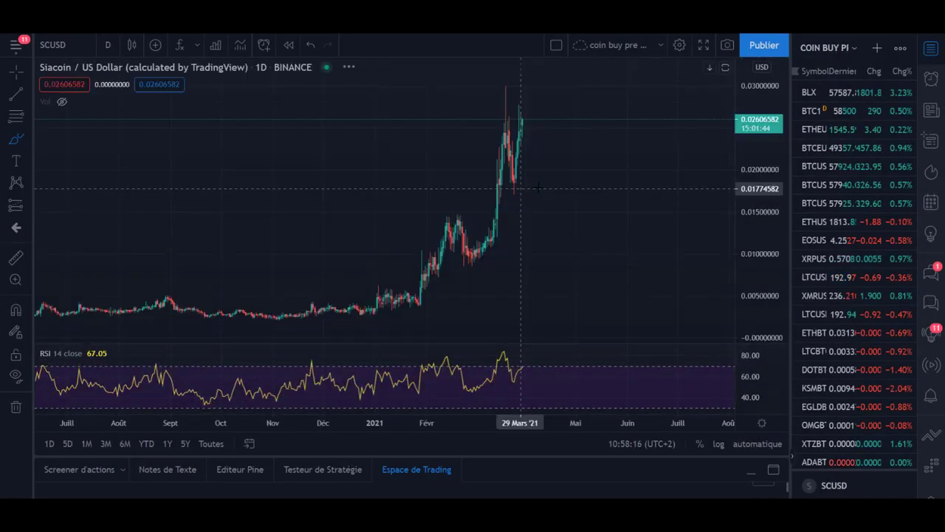
Examine the Siacoin / US Dollar daily price action and RSI from 2020 through the rise of March 2021
{"action": "scroll", "coordinate": [581, 244], "scroll_direction": "down", "scroll_amount": 3}
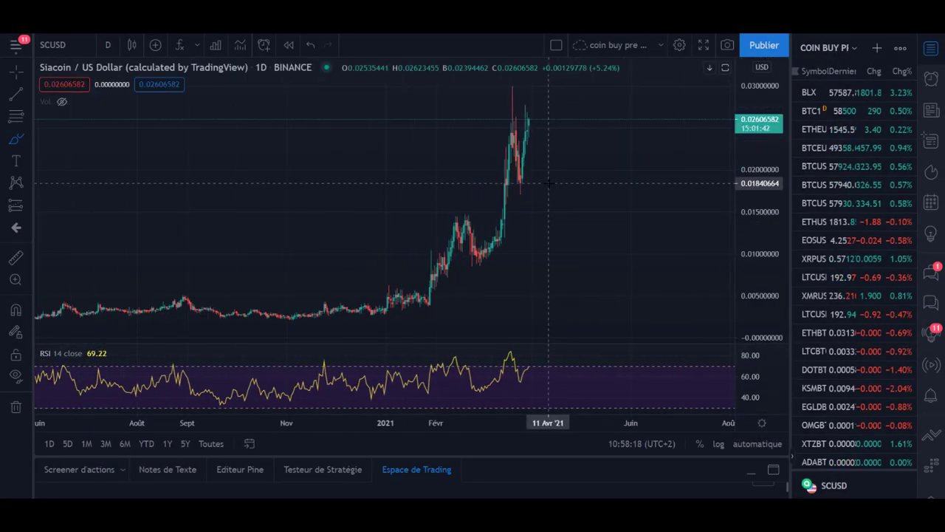
{"action": "scroll", "coordinate": [578, 255], "scroll_direction": "up", "scroll_amount": 2}
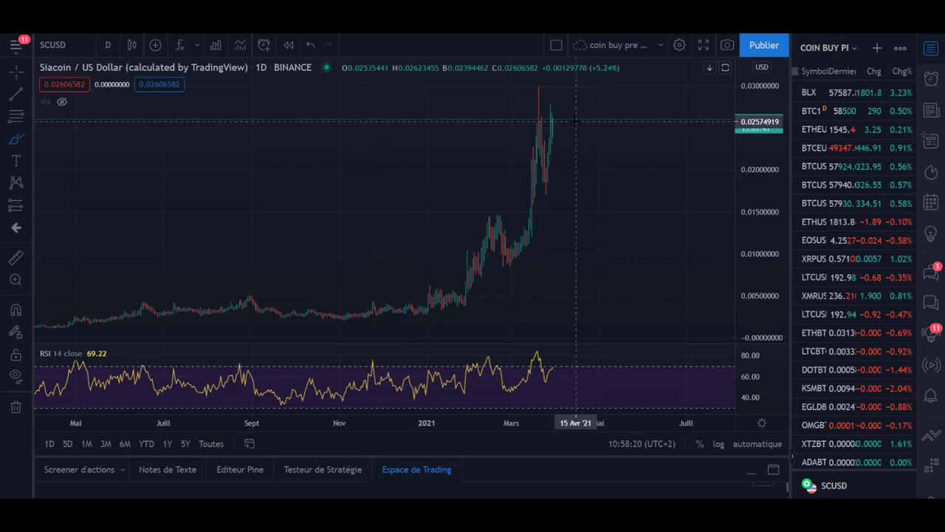
{"action": "scroll", "coordinate": [502, 214], "scroll_direction": "up", "scroll_amount": 2}
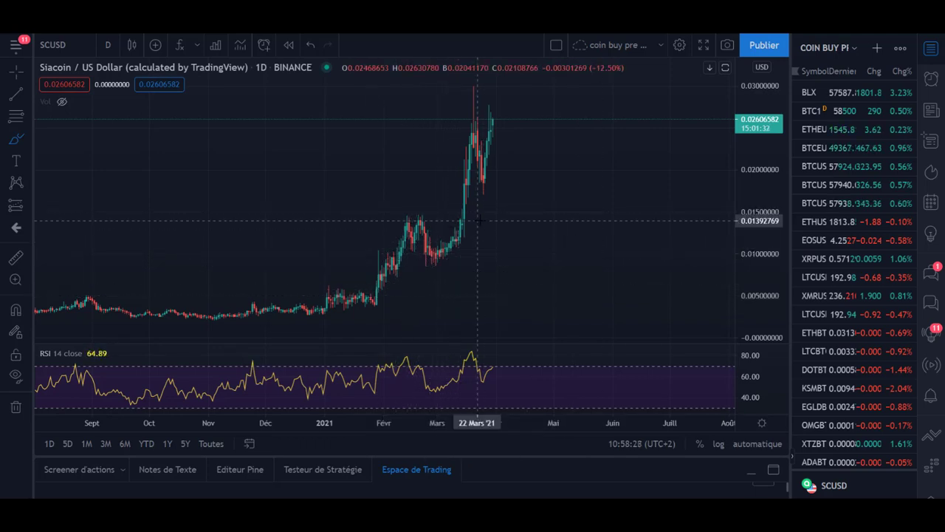
{"action": "scroll", "coordinate": [731, 148], "scroll_direction": "up", "scroll_amount": 2}
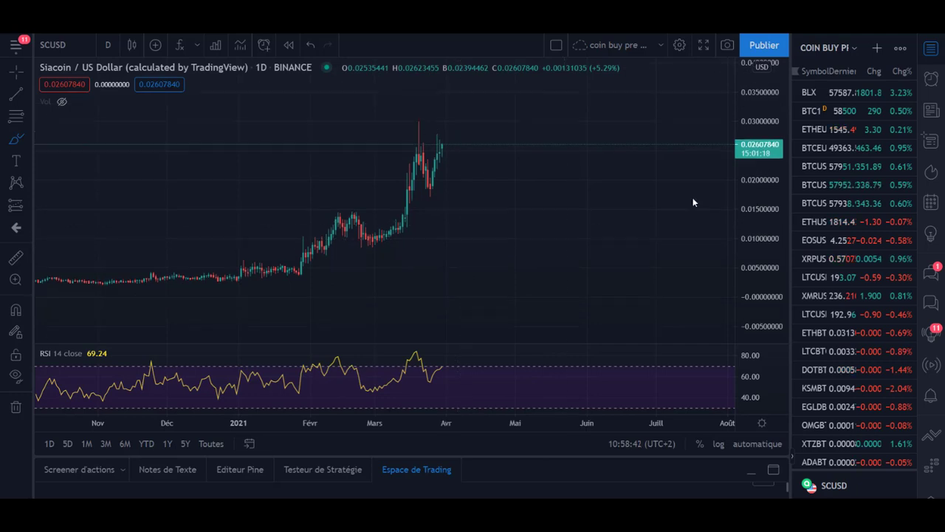
{"action": "left_click", "coordinate": [16, 70]}
{"action": "left_click_drag", "start_coordinate": [448, 225], "coordinate": [626, 254]}
{"action": "scroll", "coordinate": [624, 254], "scroll_direction": "up", "scroll_amount": 2}
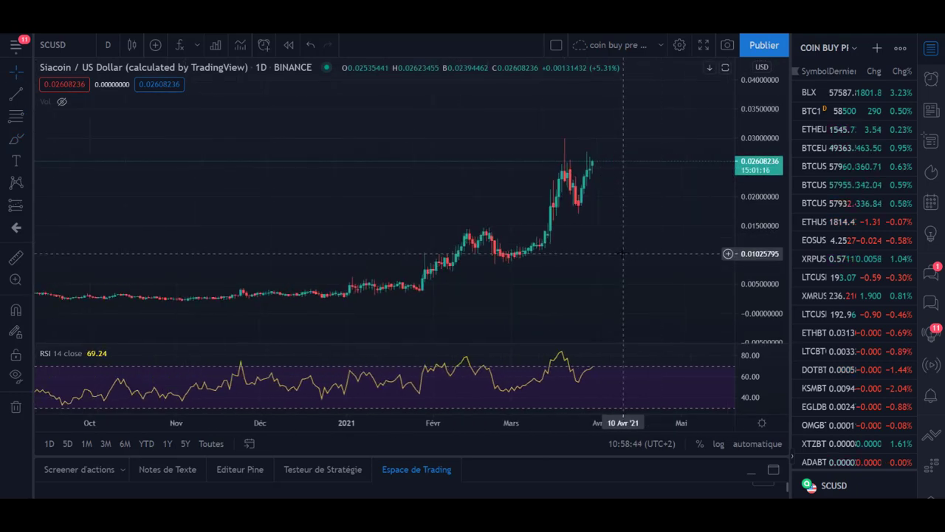
{"action": "scroll", "coordinate": [517, 258], "scroll_direction": "up", "scroll_amount": 2}
{"action": "left_click_drag", "start_coordinate": [530, 262], "coordinate": [465, 269]}
{"action": "scroll", "coordinate": [465, 269], "scroll_direction": "right", "scroll_amount": 3}
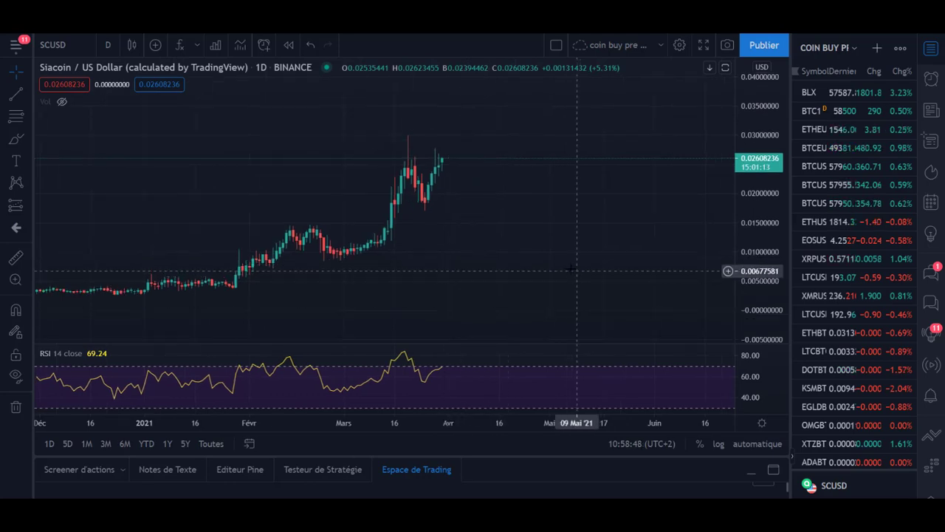
{"action": "left_click_drag", "start_coordinate": [579, 274], "coordinate": [527, 267]}
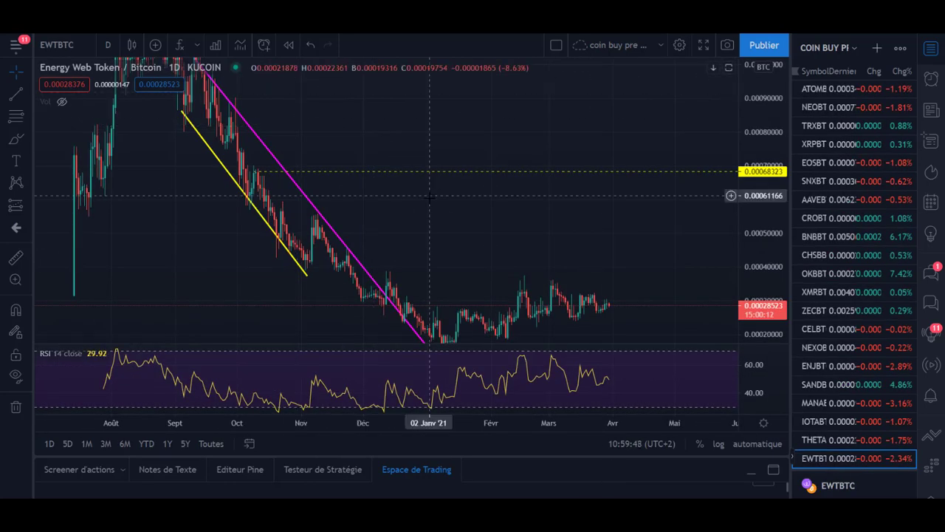
Draw a rectangle around the EWTBTC consolidation from 10 December 2020 to 3 April 2021, between 0.00017289 and 0.00037067
{"action": "left_click_drag", "start_coordinate": [438, 234], "coordinate": [414, 192]}
{"action": "scroll", "coordinate": [711, 262], "scroll_direction": "left", "scroll_amount": 3}
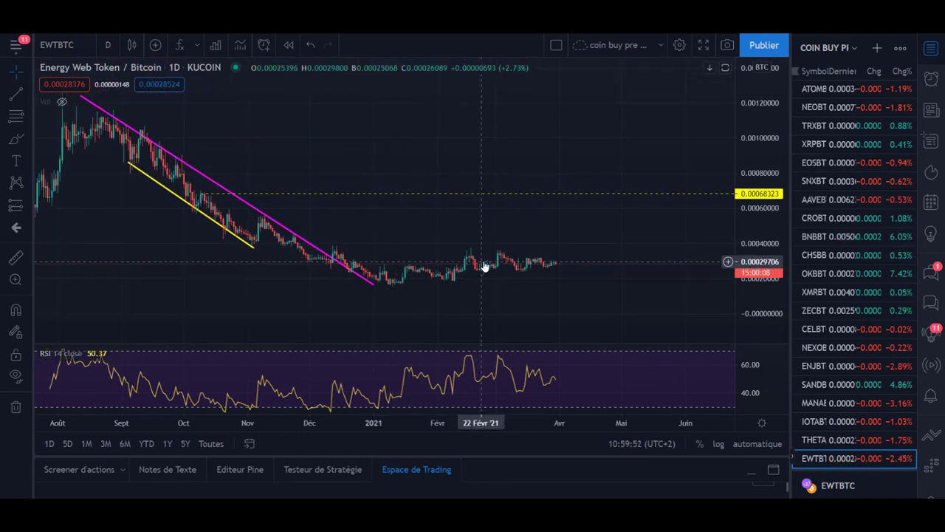
{"action": "left_click_drag", "start_coordinate": [759, 273], "coordinate": [702, 185]}
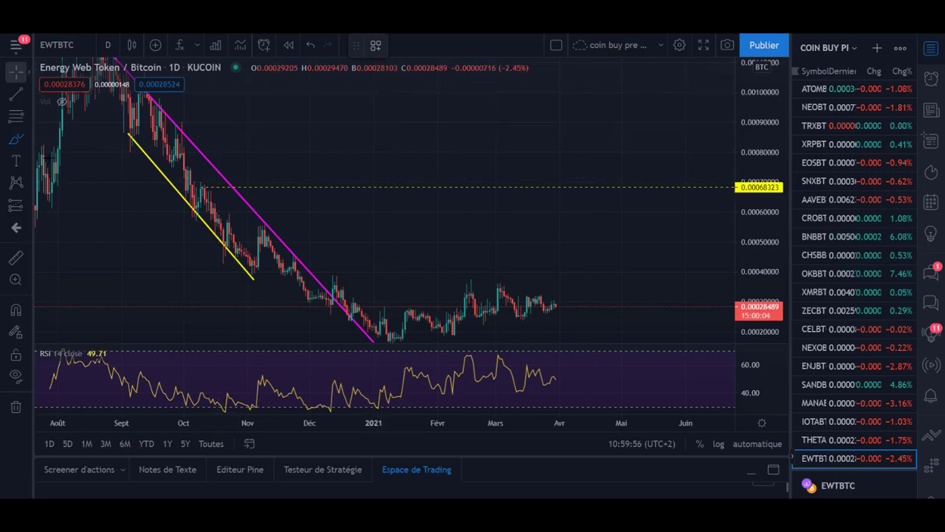
{"action": "left_click", "coordinate": [16, 139]}
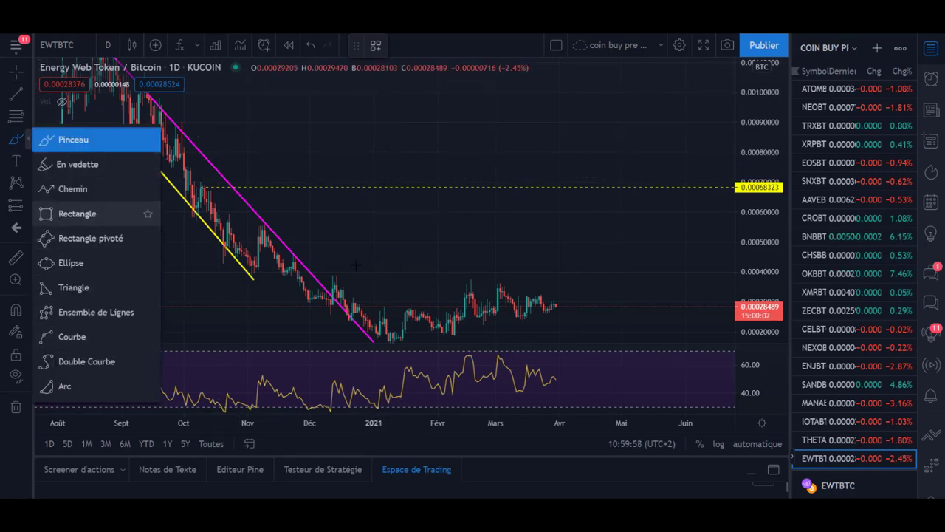
{"action": "left_click", "coordinate": [77, 214]}
{"action": "mouse_move", "coordinate": [354, 267]}
{"action": "left_mouse_down"}
{"action": "mouse_move", "coordinate": [468, 338]}
{"action": "mouse_move", "coordinate": [567, 337]}
{"action": "left_mouse_up"}
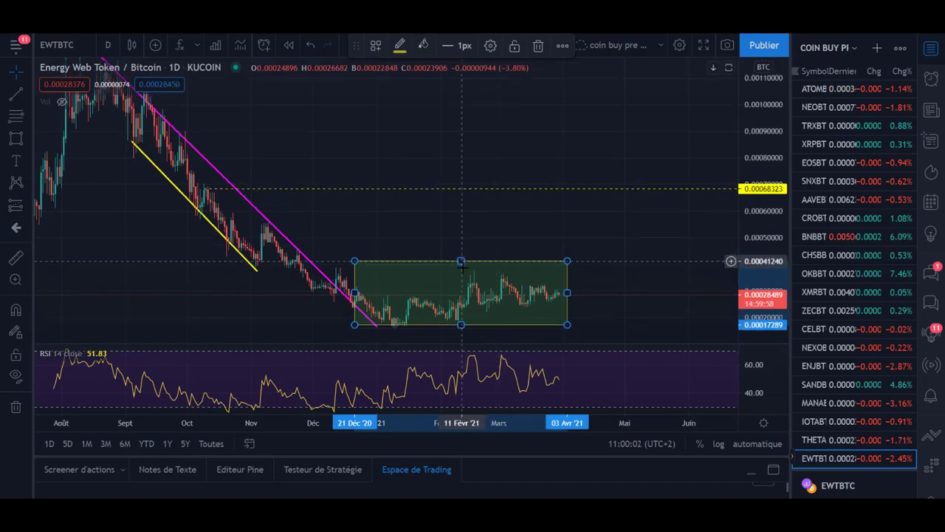
{"action": "left_click_drag", "start_coordinate": [461, 263], "coordinate": [460, 272]}
{"action": "left_click_drag", "start_coordinate": [354, 297], "coordinate": [331, 298]}
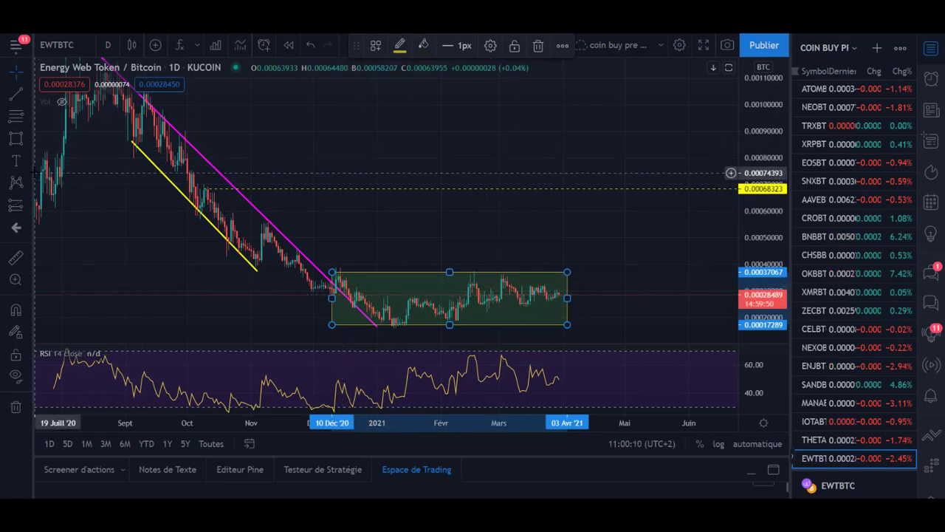
Brush a yellow upward curve from the latest EWTBTC candle to about 0.00098 in late April 2021, and undo it
{"action": "left_click", "coordinate": [27, 138]}
{"action": "left_click", "coordinate": [74, 139]}
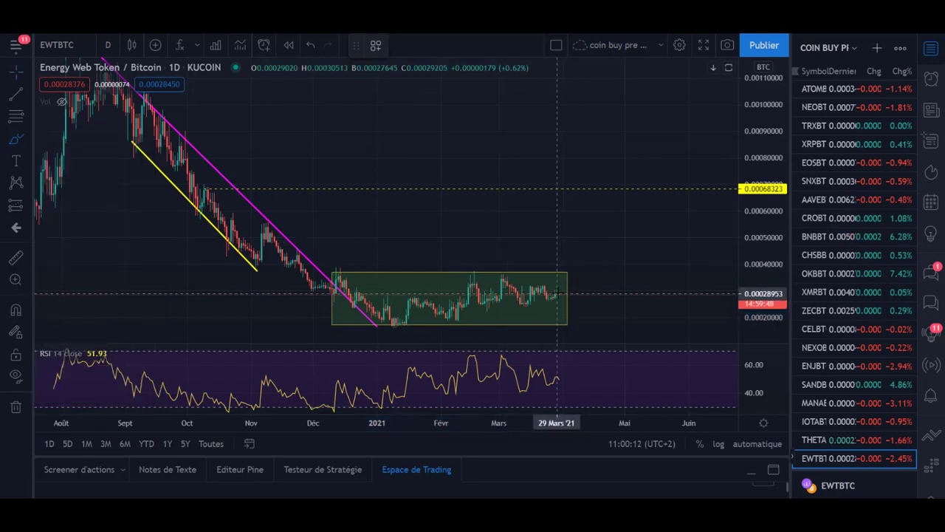
{"action": "left_click_drag", "start_coordinate": [557, 293], "coordinate": [619, 112]}
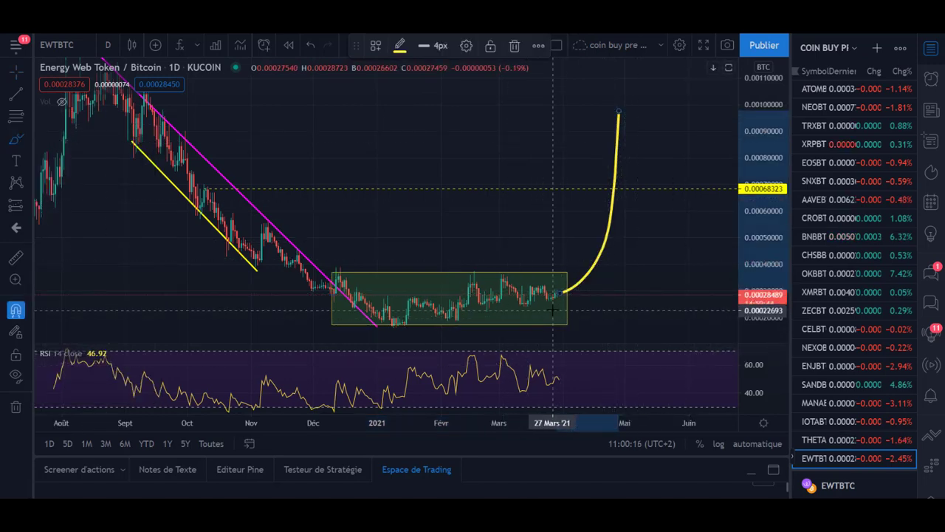
{"action": "key", "text": "ctrl+z"}
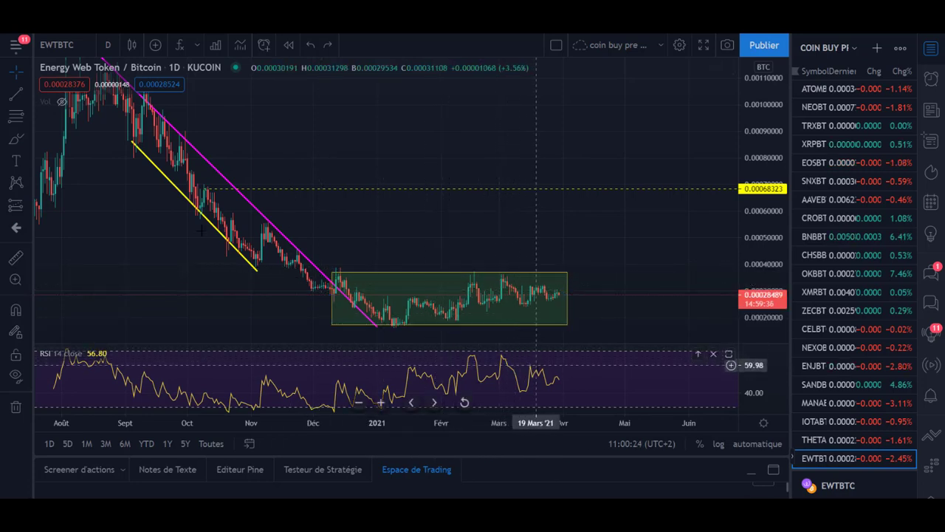
Brush a steep yellow stroke from the rectangle up to about 0.00104, and undo it together with the last shift of the rectangle's start date
{"action": "scroll", "coordinate": [524, 362], "scroll_direction": "down", "scroll_amount": 2}
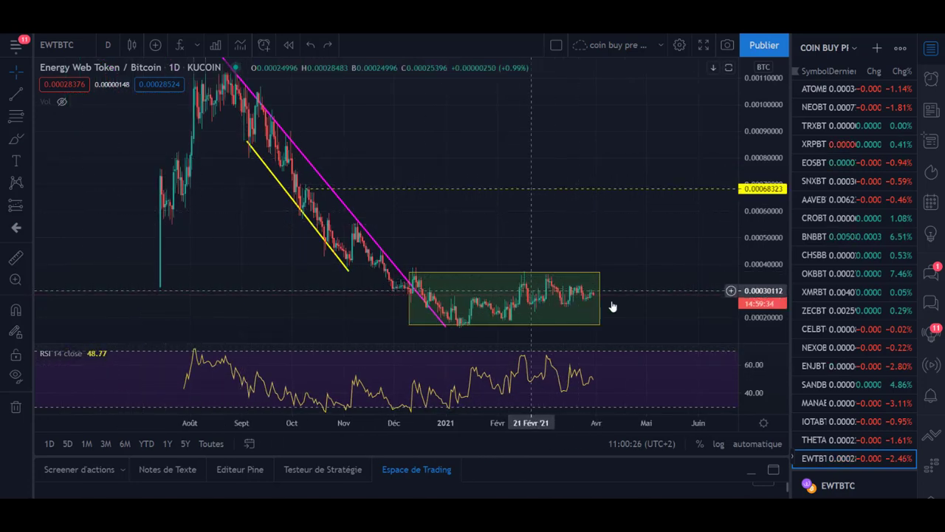
{"action": "scroll", "coordinate": [625, 288], "scroll_direction": "up", "scroll_amount": 1}
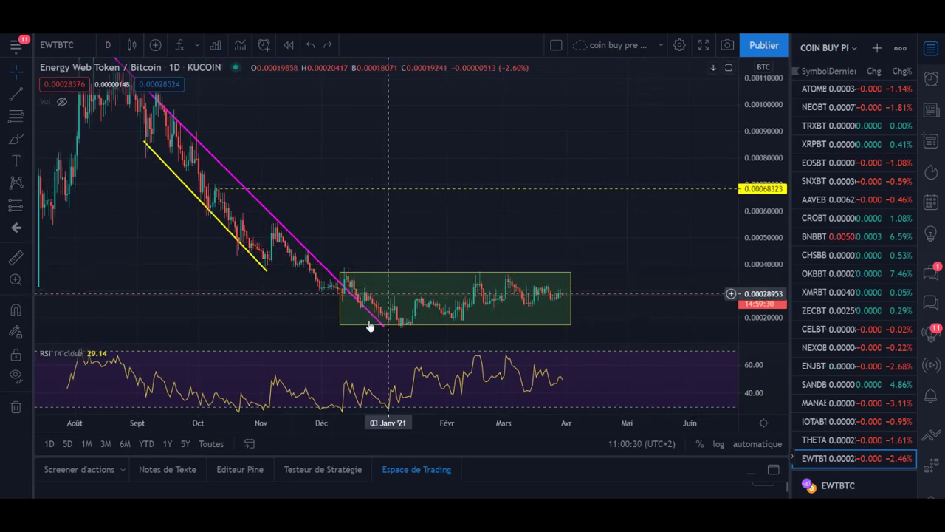
{"action": "left_click", "coordinate": [22, 145]}
{"action": "mouse_move", "coordinate": [561, 277]}
{"action": "left_mouse_down"}
{"action": "mouse_move", "coordinate": [589, 126]}
{"action": "mouse_move", "coordinate": [608, 95]}
{"action": "left_mouse_up"}
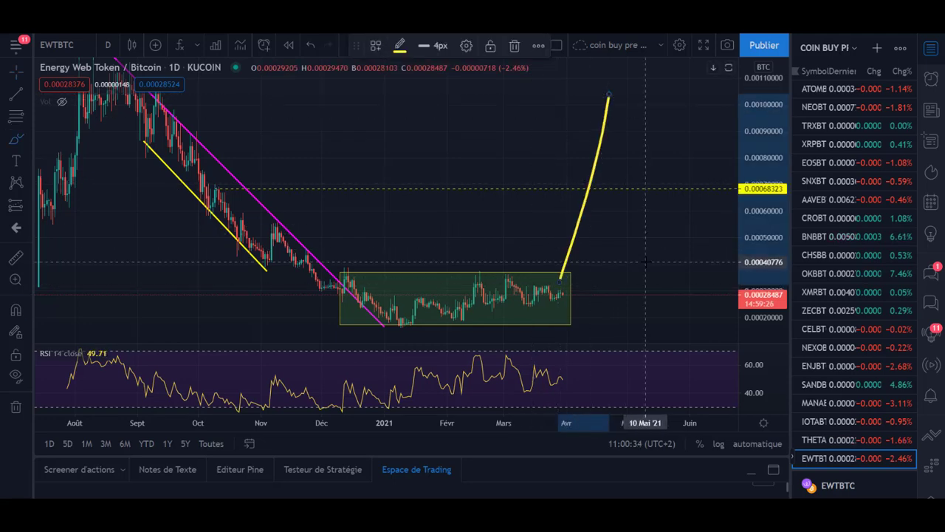
{"action": "key", "text": "ctrl+z"}
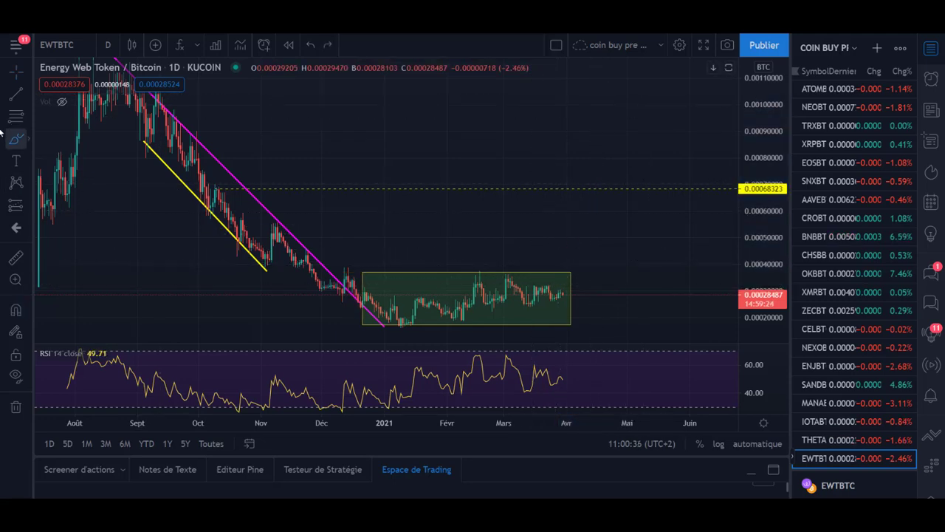
Brush a yellow rise from the rectangle to about 0.00113, a mark near 0.00102 and a drop to about 0.00055, and undo them all
{"action": "left_click_drag", "start_coordinate": [470, 153], "coordinate": [476, 173]}
{"action": "scroll", "coordinate": [470, 138], "scroll_direction": "down", "scroll_amount": 1}
{"action": "left_click_drag", "start_coordinate": [746, 105], "coordinate": [746, 133]}
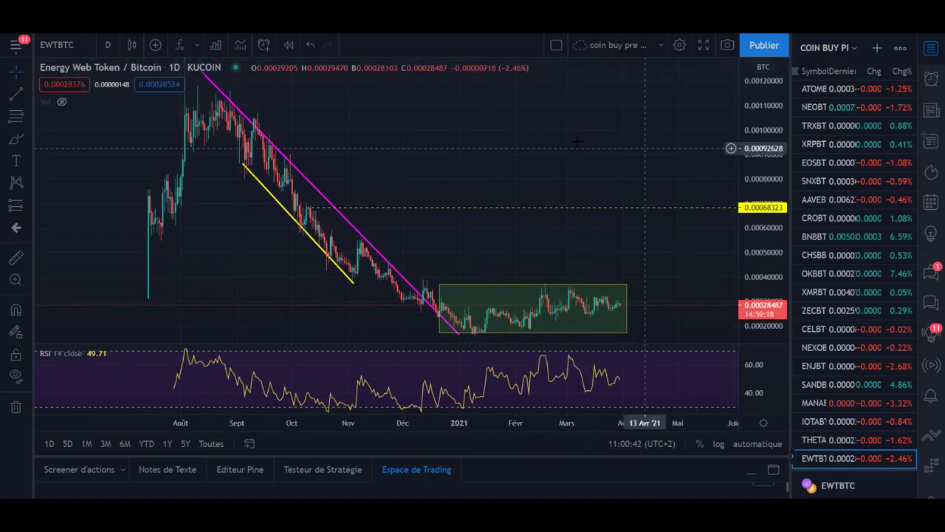
{"action": "left_click_drag", "start_coordinate": [554, 136], "coordinate": [519, 125]}
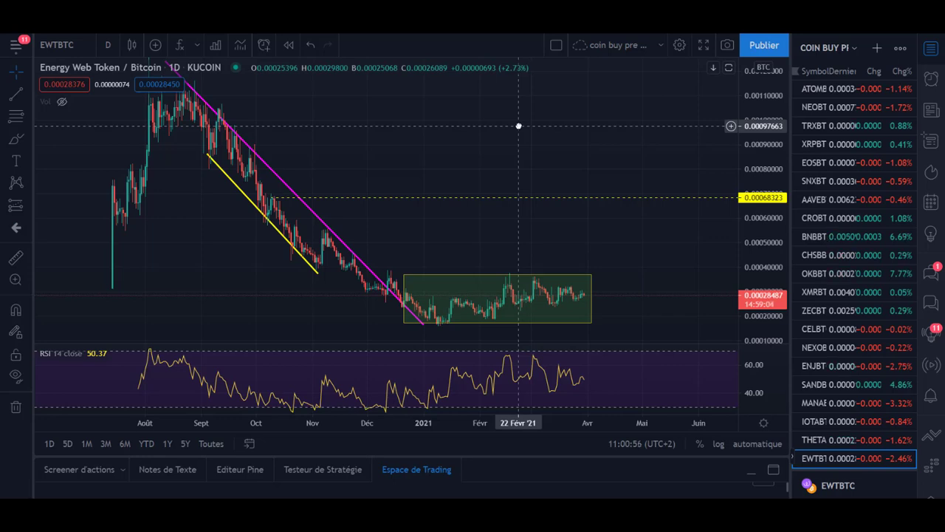
{"action": "left_click", "coordinate": [16, 138]}
{"action": "mouse_move", "coordinate": [482, 305]}
{"action": "left_mouse_down"}
{"action": "mouse_move", "coordinate": [589, 90]}
{"action": "mouse_move", "coordinate": [569, 96]}
{"action": "mouse_move", "coordinate": [665, 231]}
{"action": "left_mouse_up"}
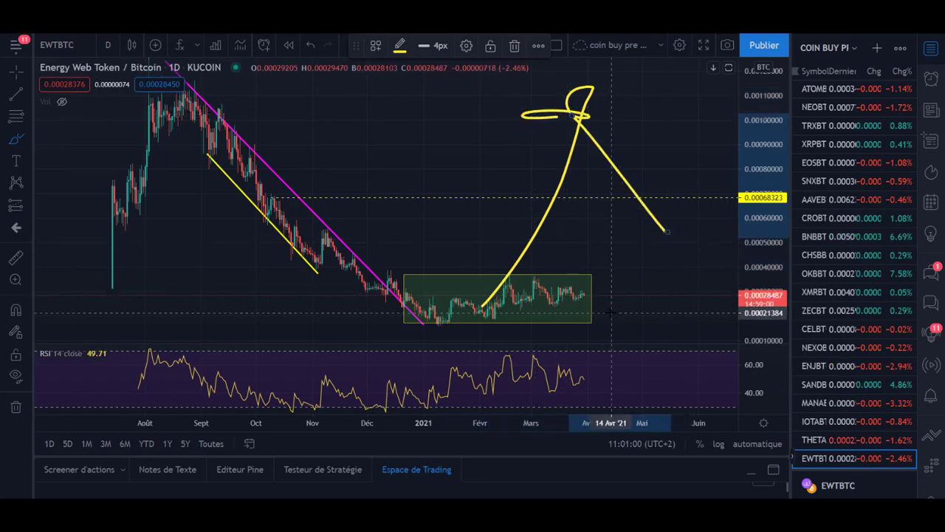
{"action": "type", "text": "A"}
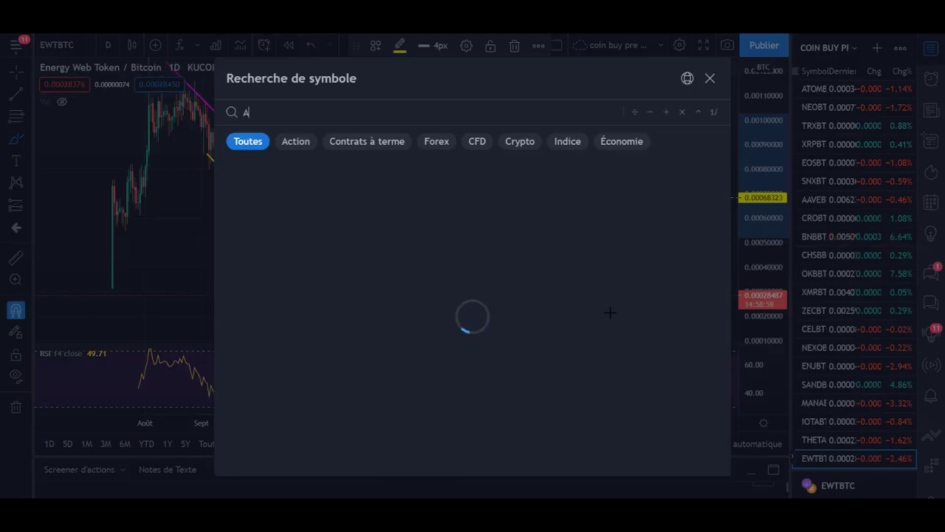
{"action": "left_click", "coordinate": [710, 76]}
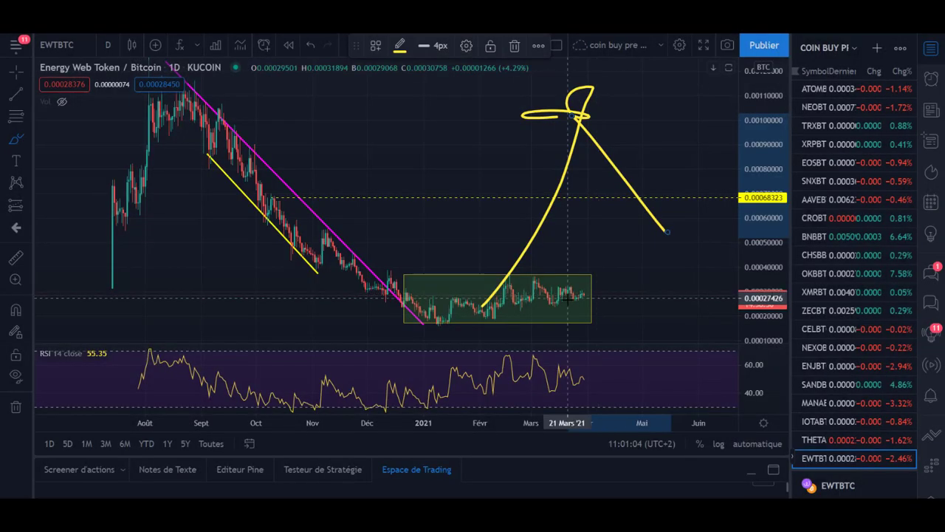
{"action": "key", "text": "ctrl+z"}
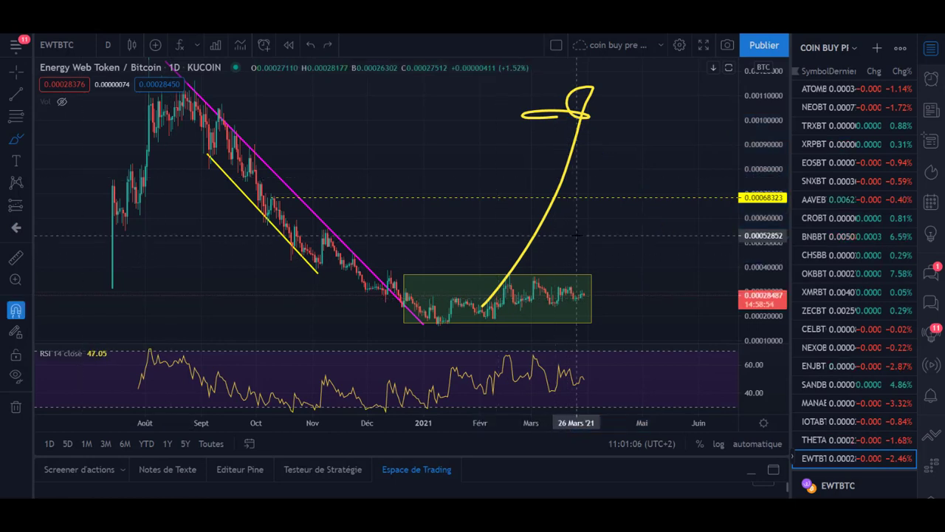
{"action": "key", "text": "ctrl+z"}
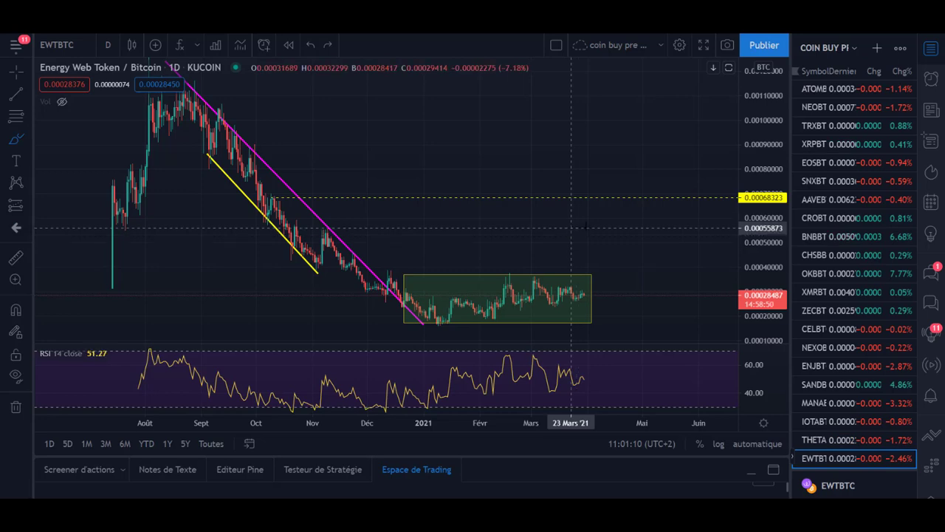
{"action": "left_click", "coordinate": [67, 51]}
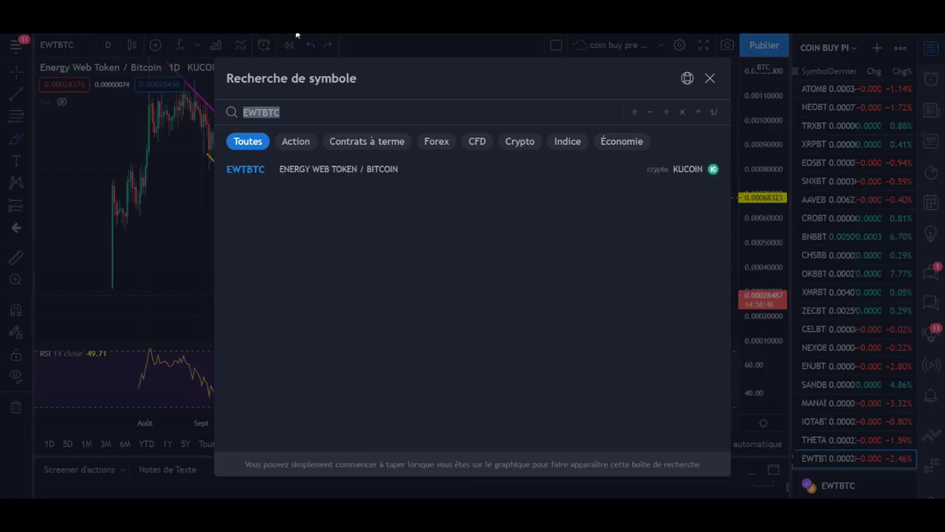
{"action": "type", "text": "CHZ"}
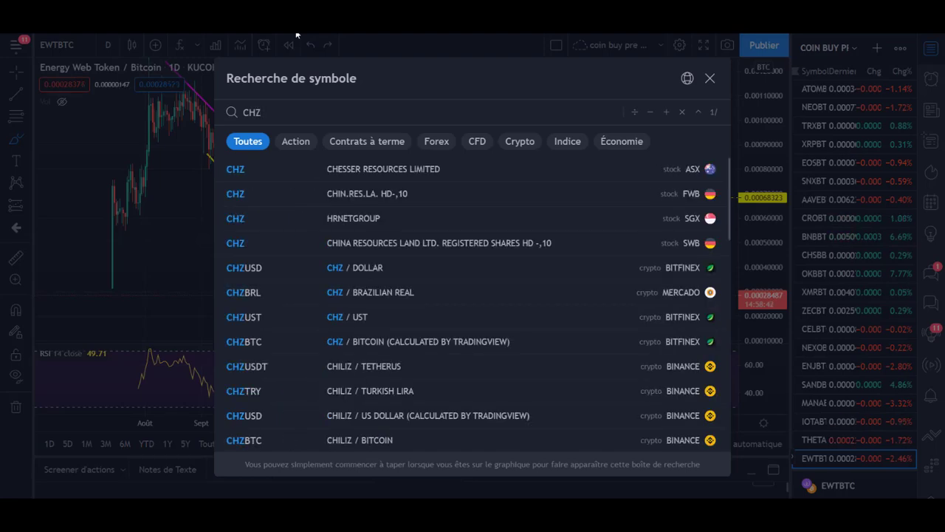
{"action": "left_click", "coordinate": [710, 79]}
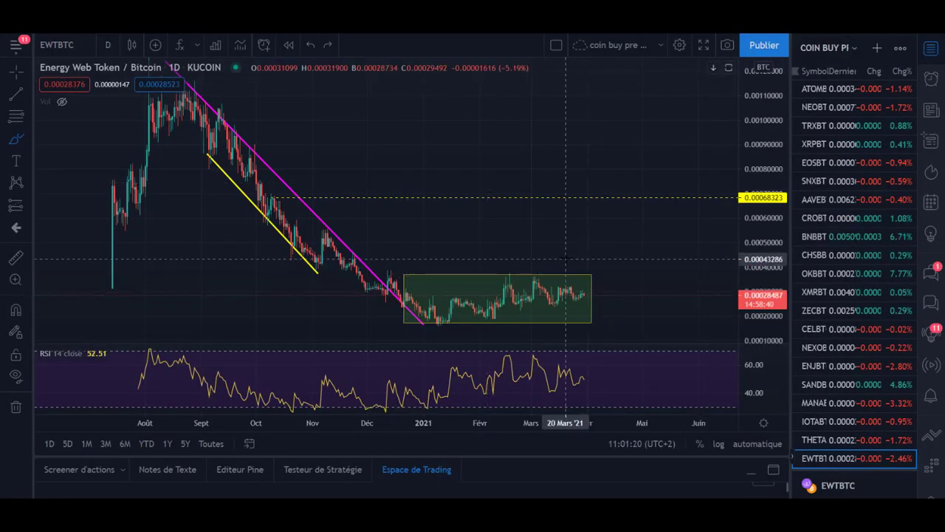
Brush a yellow wave through the EWTBTC rectangle up to about 0.00047 in early May 2021, with horizontal strokes near 0.00035 and 0.00019
{"action": "left_click", "coordinate": [9, 146]}
{"action": "mouse_move", "coordinate": [415, 302]}
{"action": "left_mouse_down"}
{"action": "mouse_move", "coordinate": [429, 314]}
{"action": "mouse_move", "coordinate": [515, 283]}
{"action": "mouse_move", "coordinate": [555, 295]}
{"action": "mouse_move", "coordinate": [591, 289]}
{"action": "mouse_move", "coordinate": [646, 251]}
{"action": "left_mouse_up"}
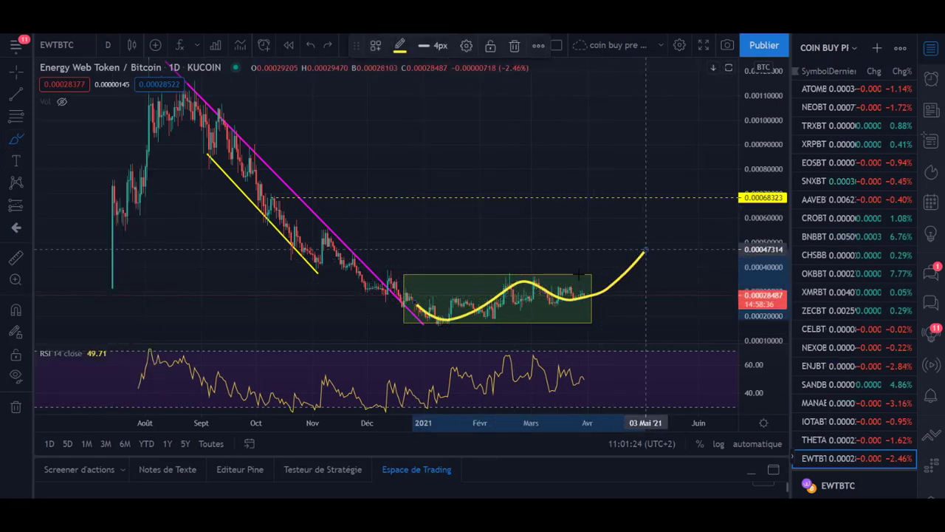
{"action": "left_click_drag", "start_coordinate": [523, 278], "coordinate": [647, 280]}
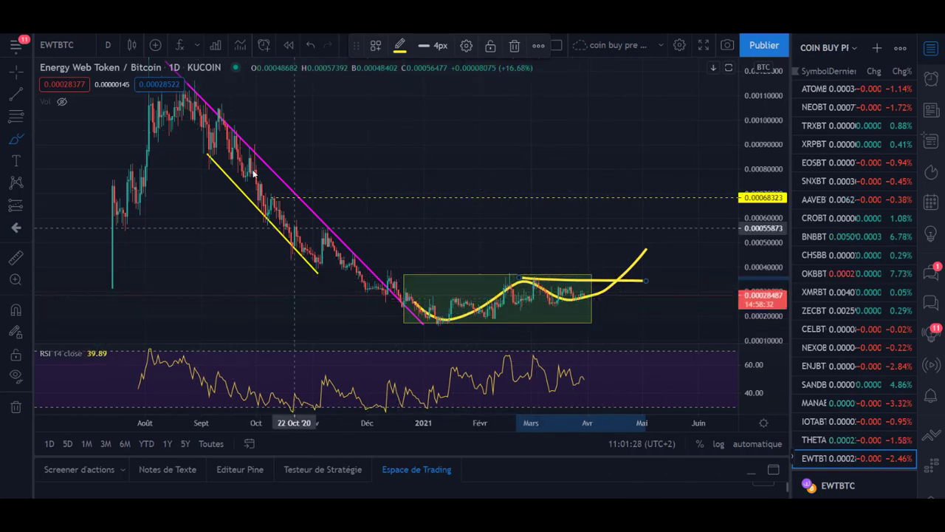
{"action": "left_click_drag", "start_coordinate": [412, 316], "coordinate": [668, 317]}
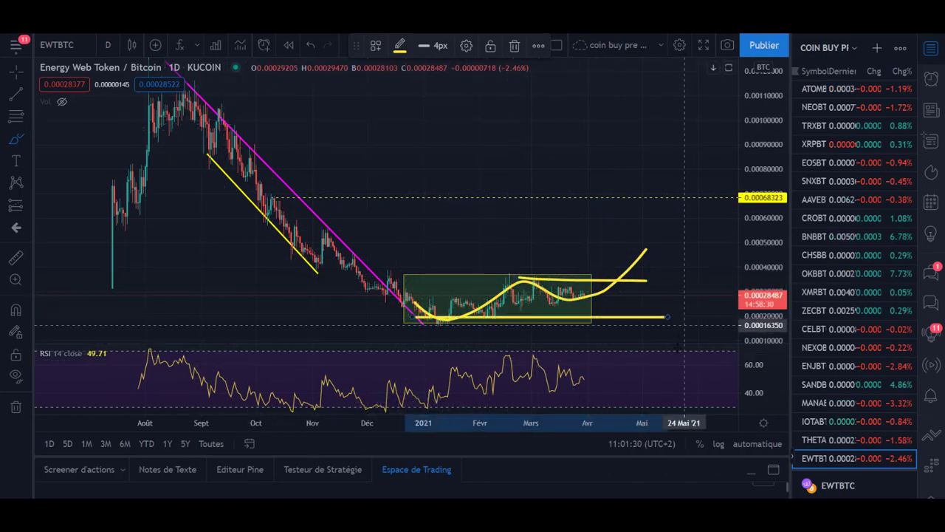
Switch the chart to the Binance Chiliz / Bitcoin pair, CHZBTC
{"action": "left_click", "coordinate": [69, 47]}
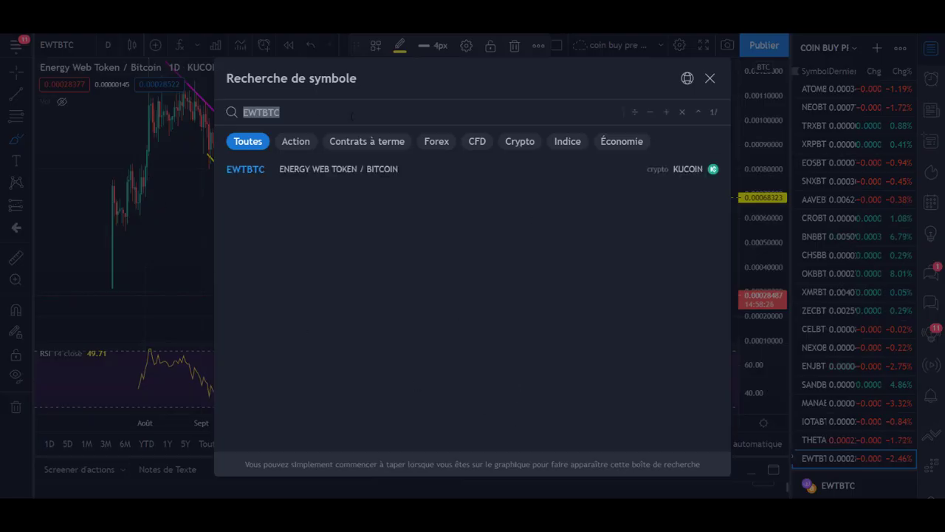
{"action": "type", "text": "chzbtc"}
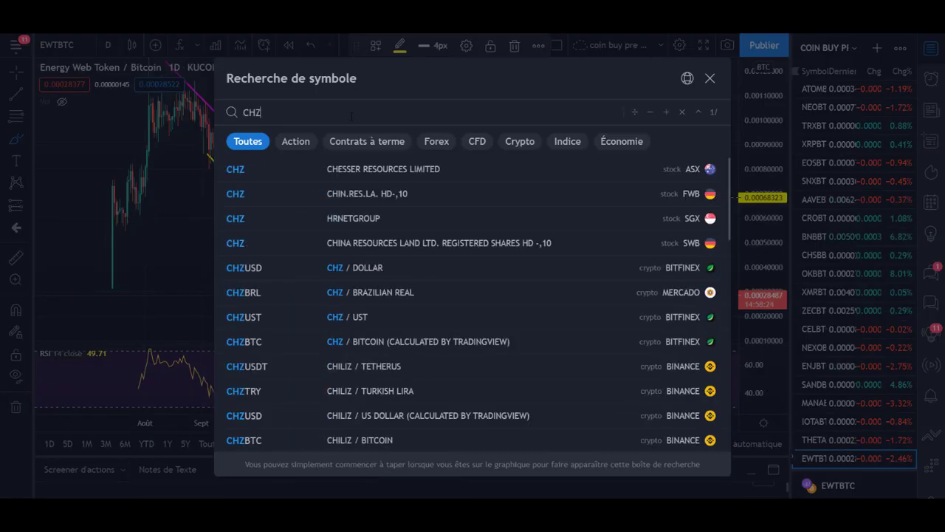
{"action": "left_click", "coordinate": [369, 158]}
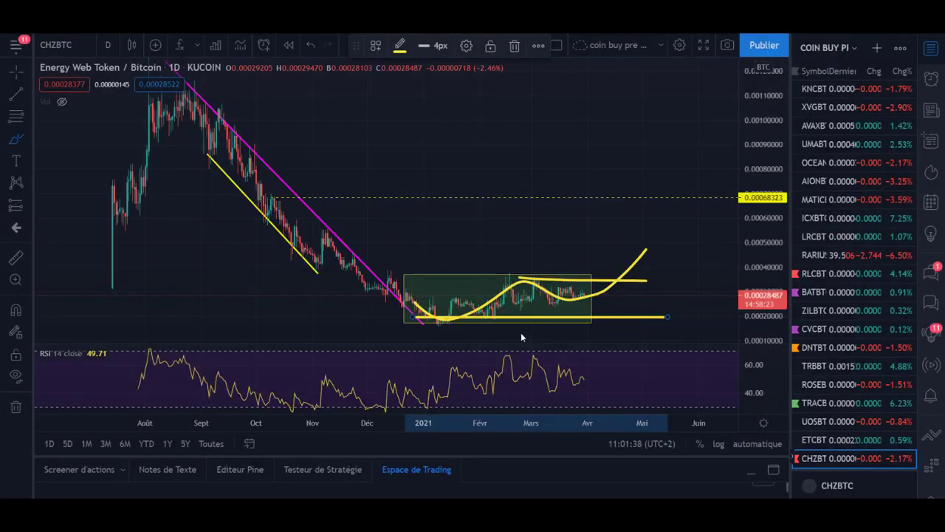
{"action": "scroll", "coordinate": [596, 221], "scroll_direction": "up", "scroll_amount": 5}
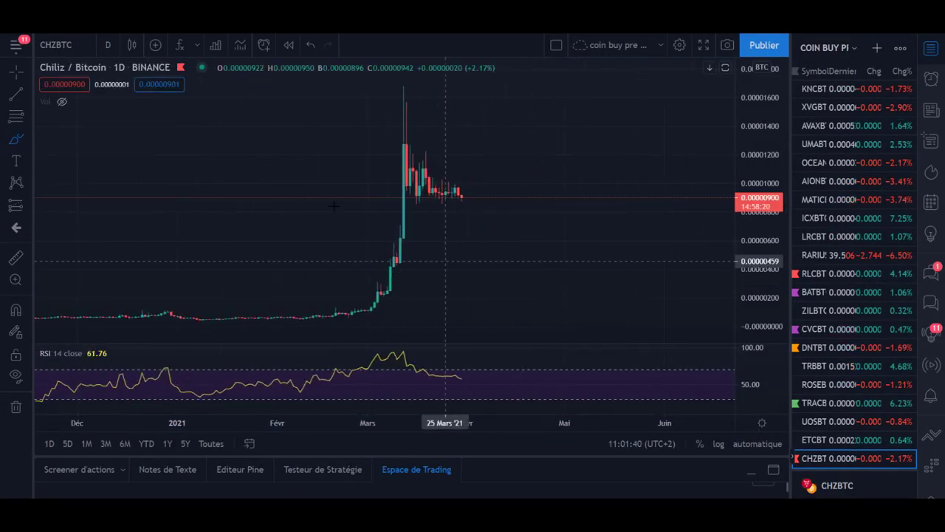
Draw a CHZBTC triangle: a falling trend line from 0.00001243 on 10 March 2021 and a base line from 0.00000877 to 0.00000881
{"action": "left_click", "coordinate": [28, 116]}
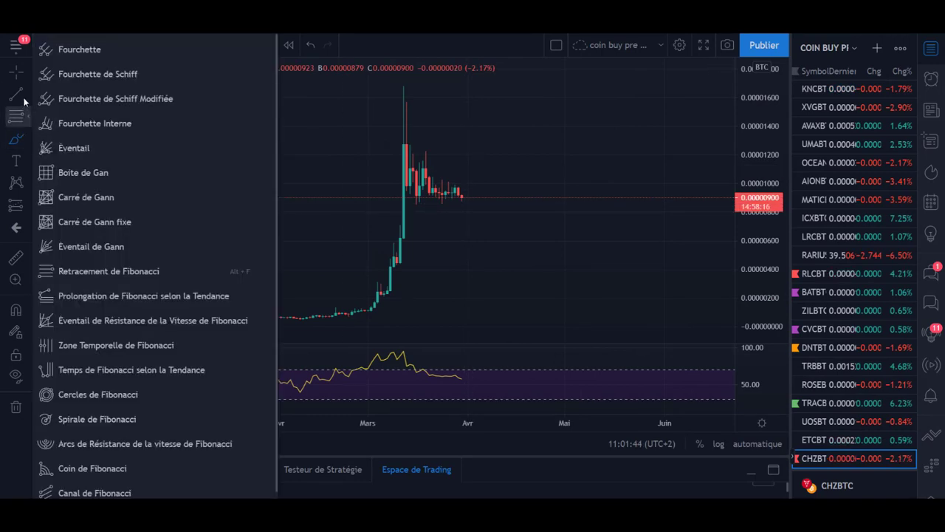
{"action": "key", "text": "alt+t"}
{"action": "left_click", "coordinate": [397, 149]}
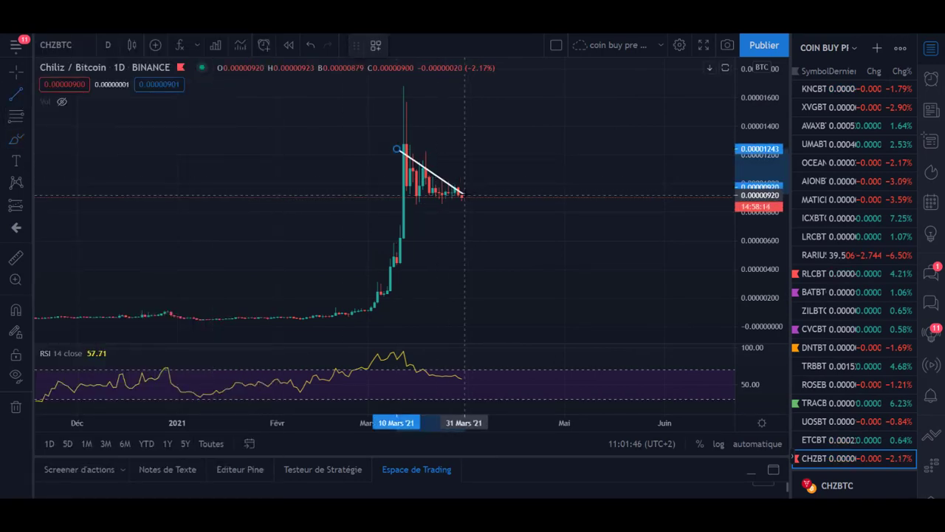
{"action": "left_click", "coordinate": [470, 196]}
{"action": "left_click", "coordinate": [390, 201]}
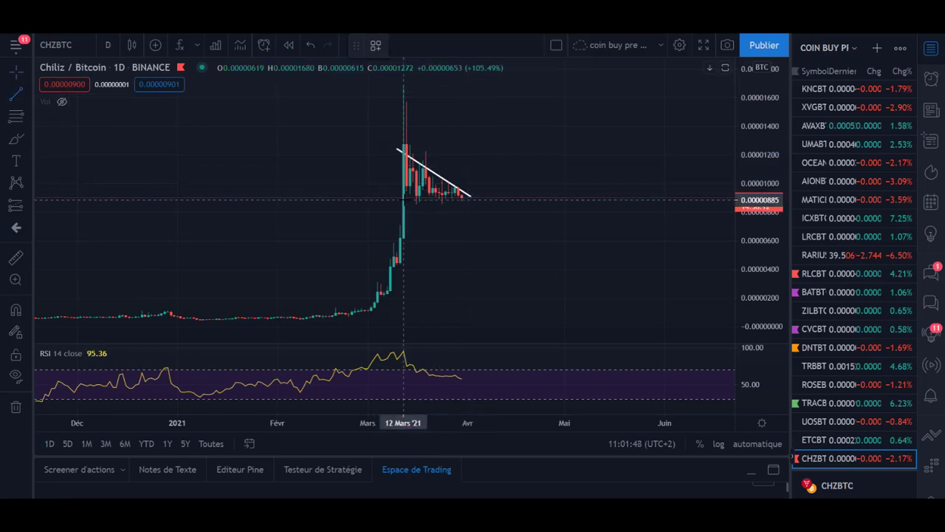
{"action": "left_click", "coordinate": [486, 200]}
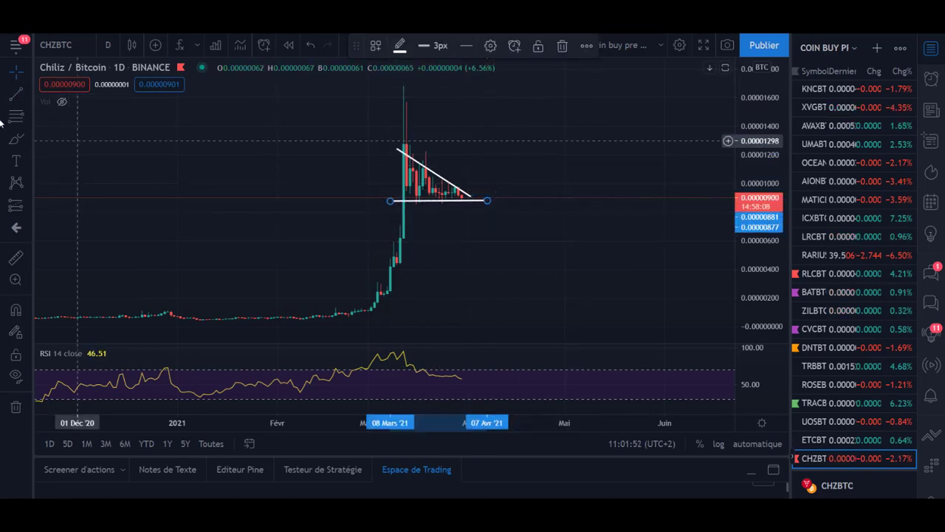
Brush yellow breakdown strokes below the CHZBTC triangle and a triple-top shape falling to about 0.00000080 in mid-April 2021, and undo them
{"action": "left_click", "coordinate": [16, 139]}
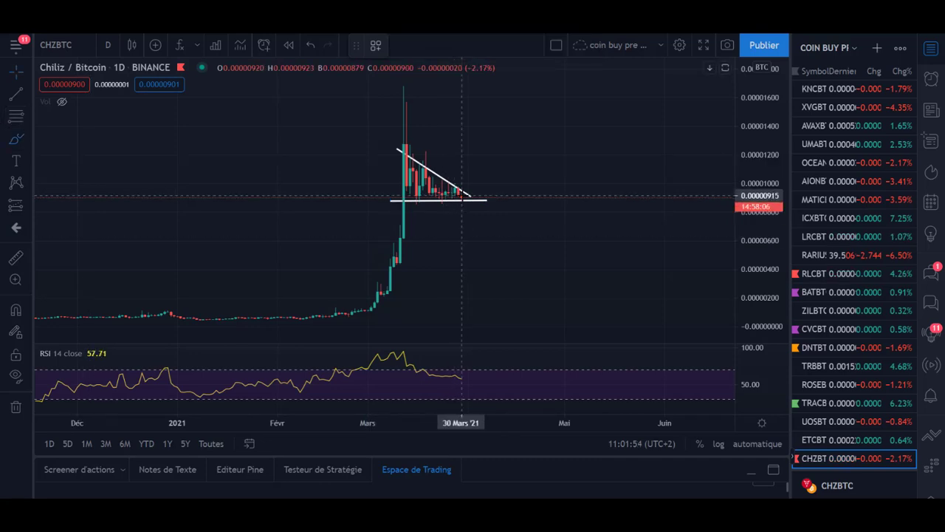
{"action": "left_click_drag", "start_coordinate": [462, 196], "coordinate": [480, 248]}
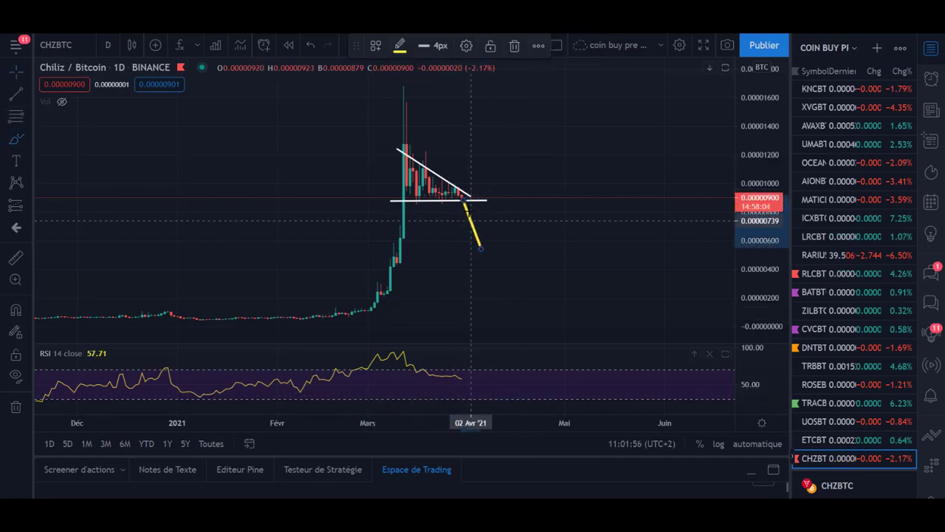
{"action": "left_click_drag", "start_coordinate": [463, 199], "coordinate": [475, 266]}
{"action": "mouse_move", "coordinate": [391, 274]}
{"action": "left_mouse_down"}
{"action": "mouse_move", "coordinate": [396, 231]}
{"action": "mouse_move", "coordinate": [430, 150]}
{"action": "left_mouse_up"}
{"action": "left_click_drag", "start_coordinate": [423, 192], "coordinate": [445, 198]}
{"action": "left_click_drag", "start_coordinate": [465, 150], "coordinate": [507, 316]}
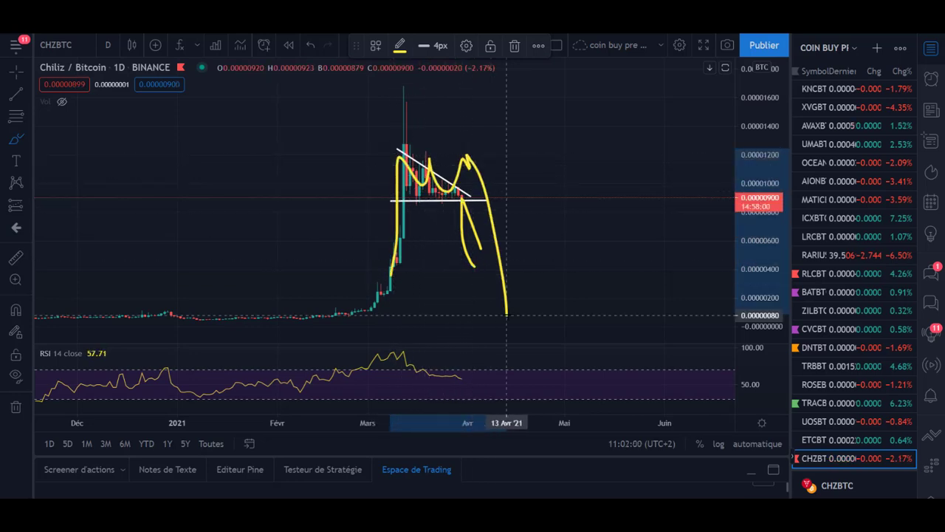
{"action": "key", "text": "ctrl+z"}
{"action": "key", "text": "ctrl+z"}
{"action": "key", "text": "ctrl+z"}
{"action": "key", "text": "ctrl+z"}
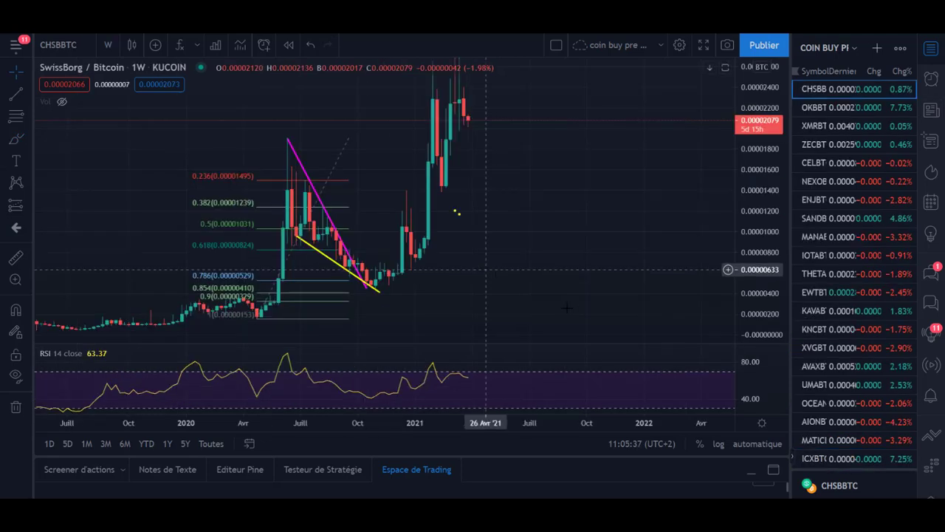
Delete the old Fibonacci retracement and the magenta trend line from the weekly CHSBBTC chart
{"action": "left_click_drag", "start_coordinate": [503, 268], "coordinate": [610, 246]}
{"action": "scroll", "coordinate": [640, 209], "scroll_direction": "down", "scroll_amount": 1}
{"action": "left_click_drag", "start_coordinate": [399, 166], "coordinate": [378, 190]}
{"action": "left_click", "coordinate": [372, 157]}
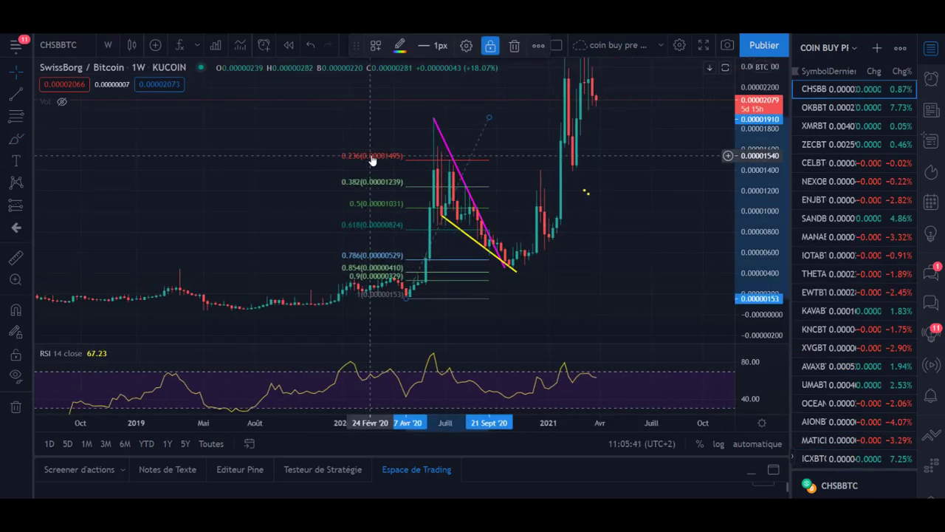
{"action": "key", "text": "Delete"}
{"action": "left_click", "coordinate": [455, 158]}
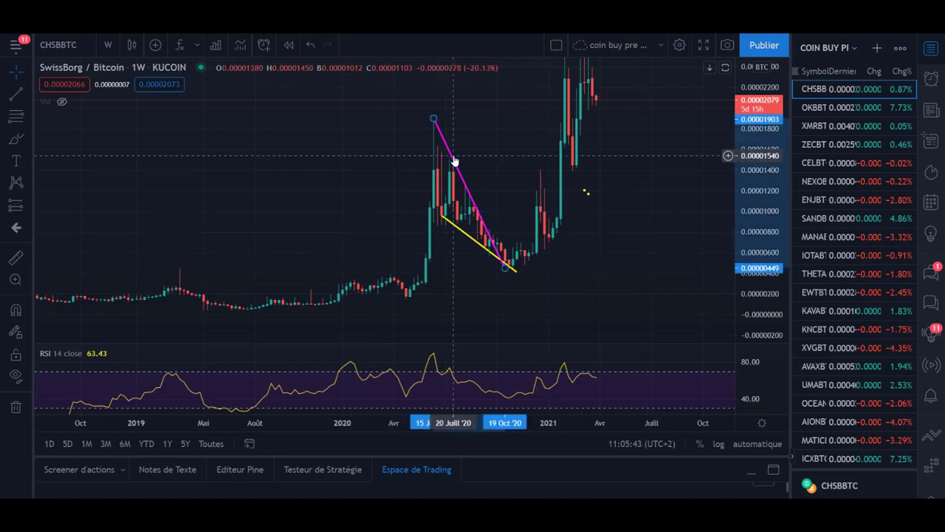
{"action": "key", "text": "Delete"}
Brush a yellow stroke forward in time from the October 2020 CHSBBTC low, and undo it
{"action": "scroll", "coordinate": [570, 238], "scroll_direction": "down", "scroll_amount": 4}
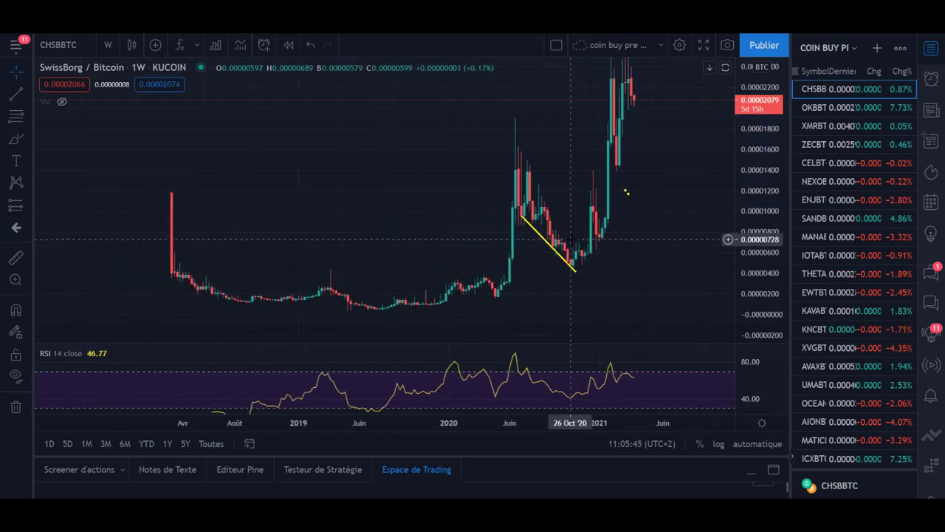
{"action": "scroll", "coordinate": [453, 184], "scroll_direction": "up", "scroll_amount": 3}
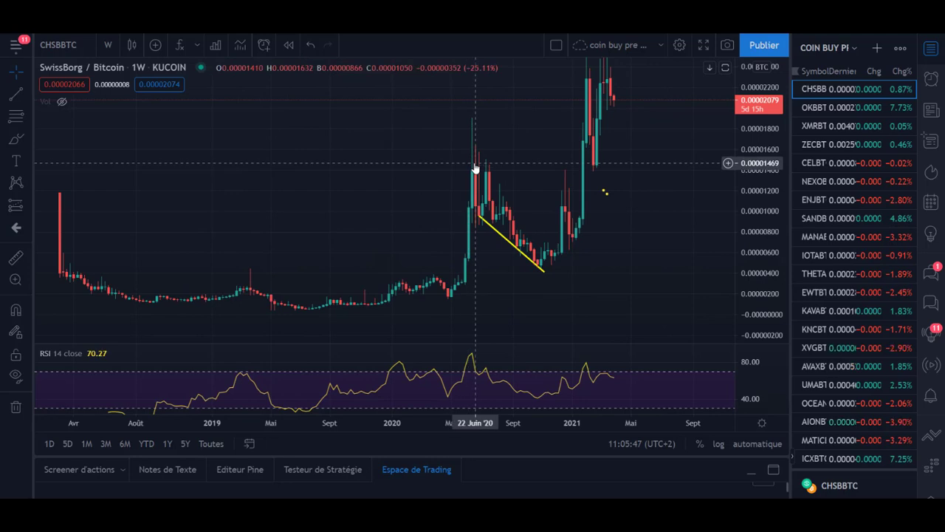
{"action": "left_click_drag", "start_coordinate": [469, 198], "coordinate": [319, 222]}
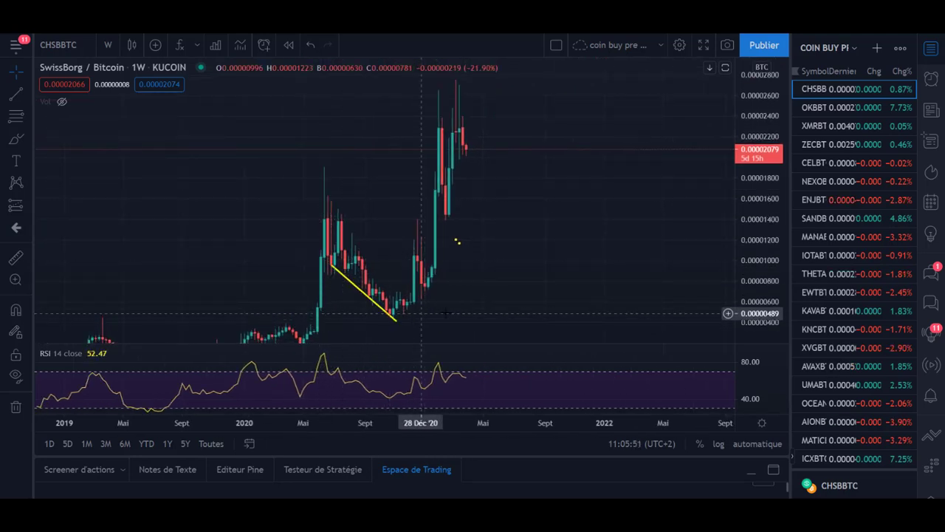
{"action": "scroll", "coordinate": [442, 309], "scroll_direction": "up", "scroll_amount": 1}
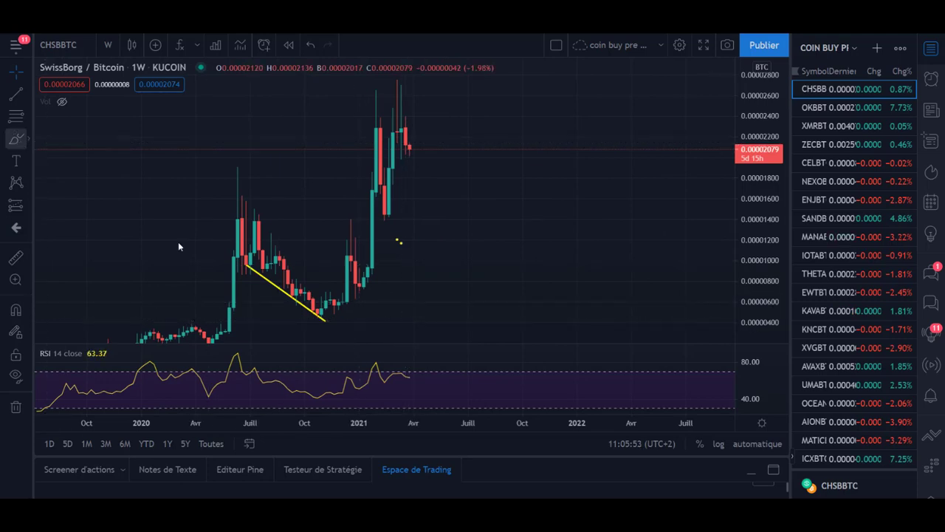
{"action": "left_click_drag", "start_coordinate": [315, 308], "coordinate": [476, 319]}
{"action": "key", "text": "ctrl+z"}
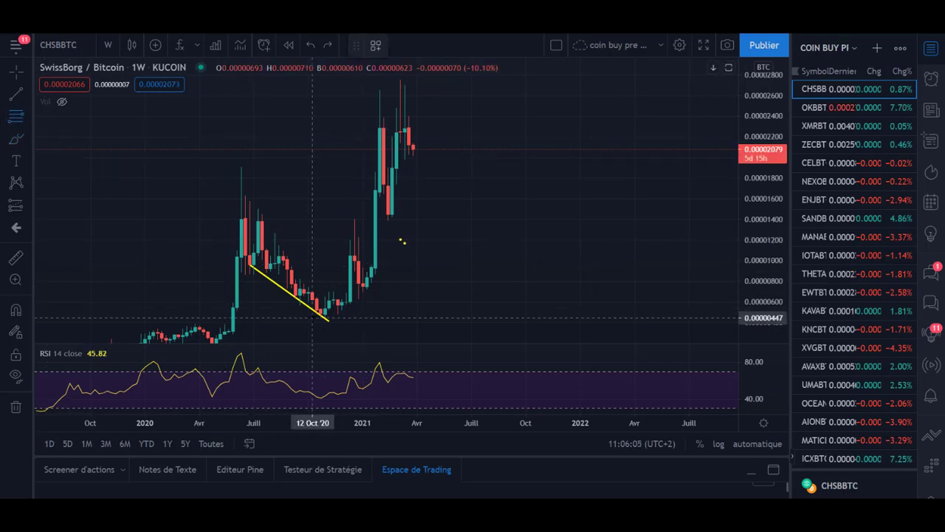
Try a Fibonacci retracement from 0.00000447 on 12 October 2020 to about 0.00001397, brush a yellow rise and pullback over it, and remove both
{"action": "left_click", "coordinate": [312, 317]}
{"action": "left_click", "coordinate": [379, 219]}
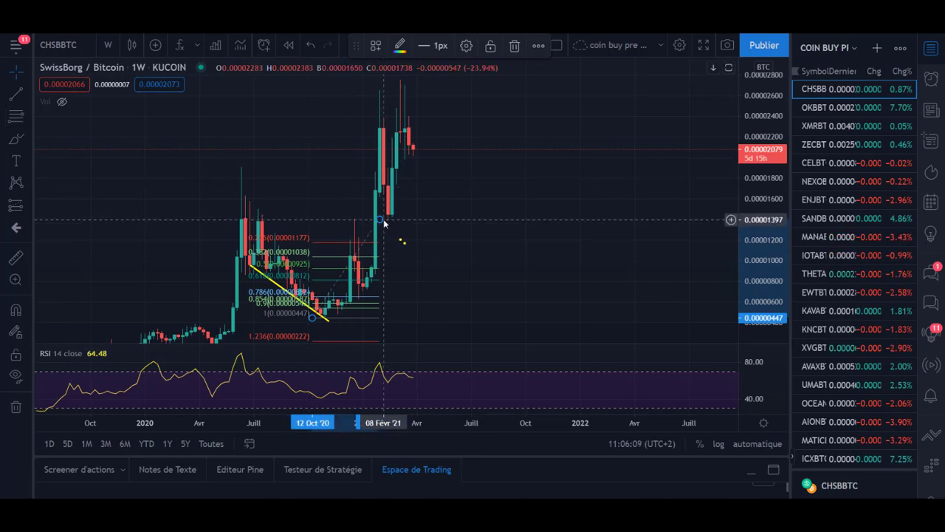
{"action": "left_click", "coordinate": [17, 138]}
{"action": "mouse_move", "coordinate": [348, 312]}
{"action": "left_mouse_down"}
{"action": "mouse_move", "coordinate": [329, 304]}
{"action": "mouse_move", "coordinate": [346, 248]}
{"action": "mouse_move", "coordinate": [378, 287]}
{"action": "mouse_move", "coordinate": [354, 291]}
{"action": "left_mouse_up"}
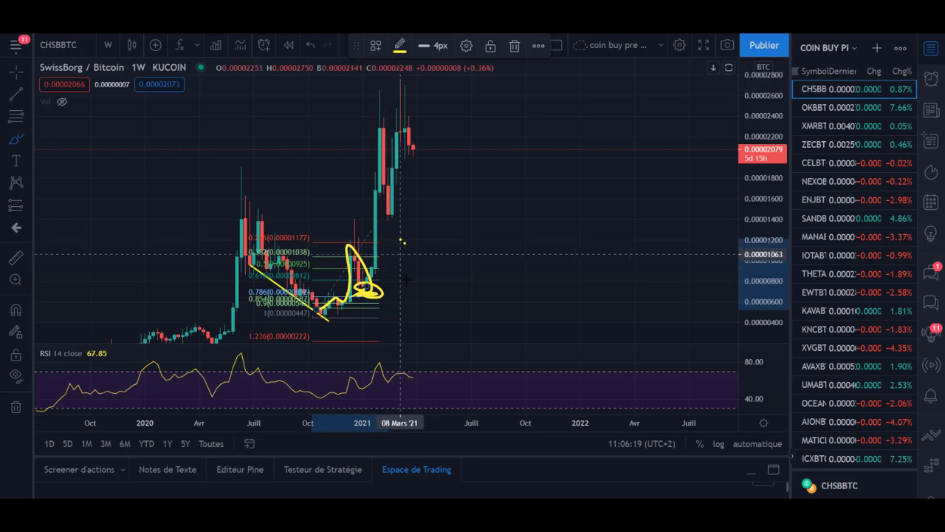
{"action": "key", "text": "Delete"}
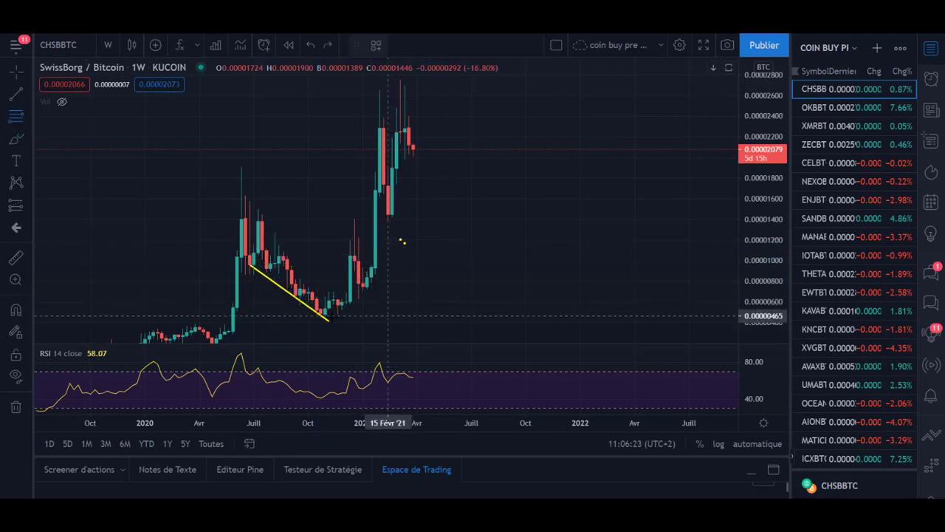
Draw a Fibonacci retracement from 0.00000441 on 19 October 2020 to 0.00002645, and brush a circle near 0.000011 and divergence strokes across price highs and RSI peaks
{"action": "mouse_move", "coordinate": [316, 316]}
{"action": "left_mouse_down"}
{"action": "mouse_move", "coordinate": [415, 75]}
{"action": "mouse_move", "coordinate": [387, 91]}
{"action": "left_mouse_up"}
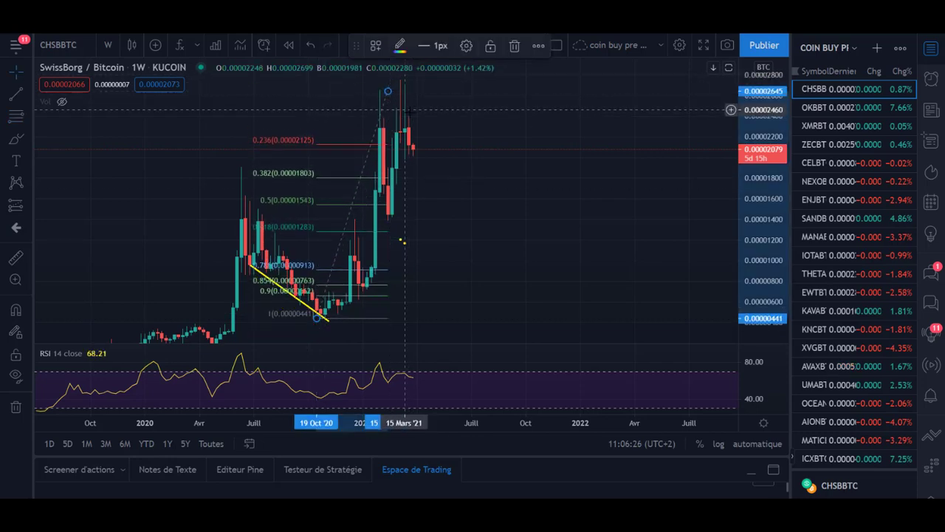
{"action": "left_click", "coordinate": [401, 240]}
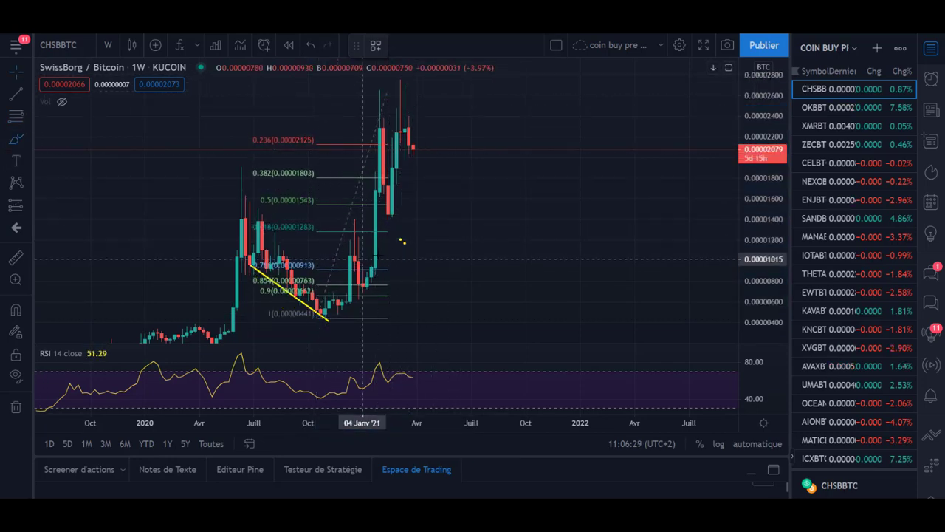
{"action": "left_click_drag", "start_coordinate": [401, 240], "coordinate": [414, 270]}
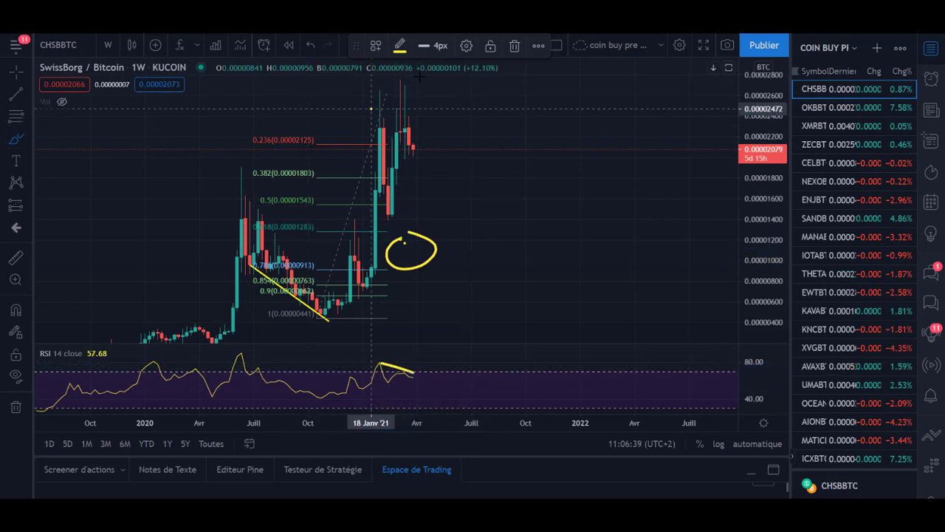
{"action": "left_click_drag", "start_coordinate": [375, 107], "coordinate": [417, 78]}
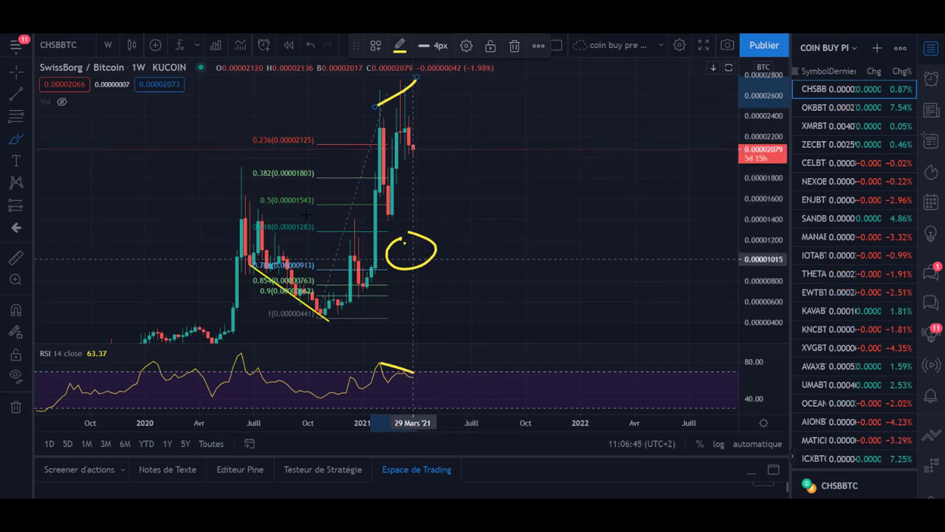
Draw a trend-based Fibonacci extension on CHSBBTC from 0.00000036 on 24 June 2019 to 0.00001899 on 13 July 2020, then to 0.00000445
{"action": "left_click", "coordinate": [28, 118]}
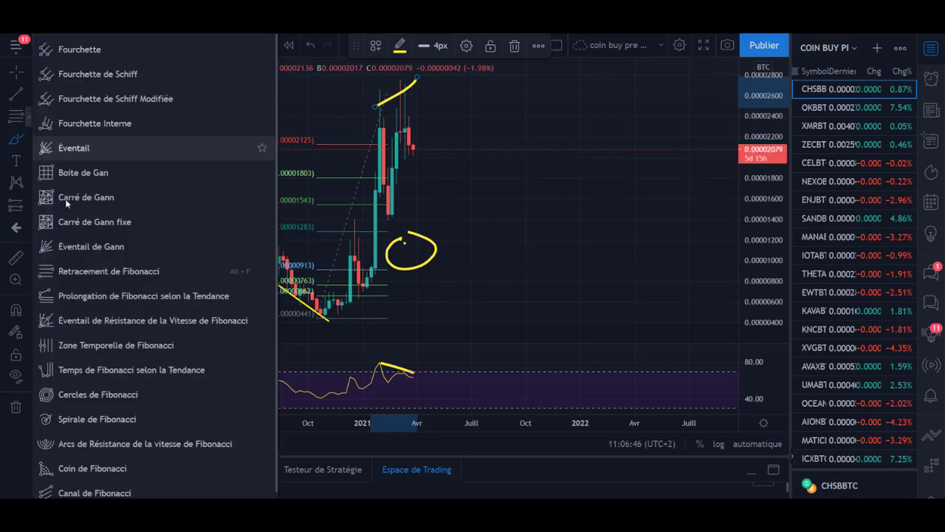
{"action": "left_click", "coordinate": [78, 296]}
{"action": "scroll", "coordinate": [163, 313], "scroll_direction": "down", "scroll_amount": 3}
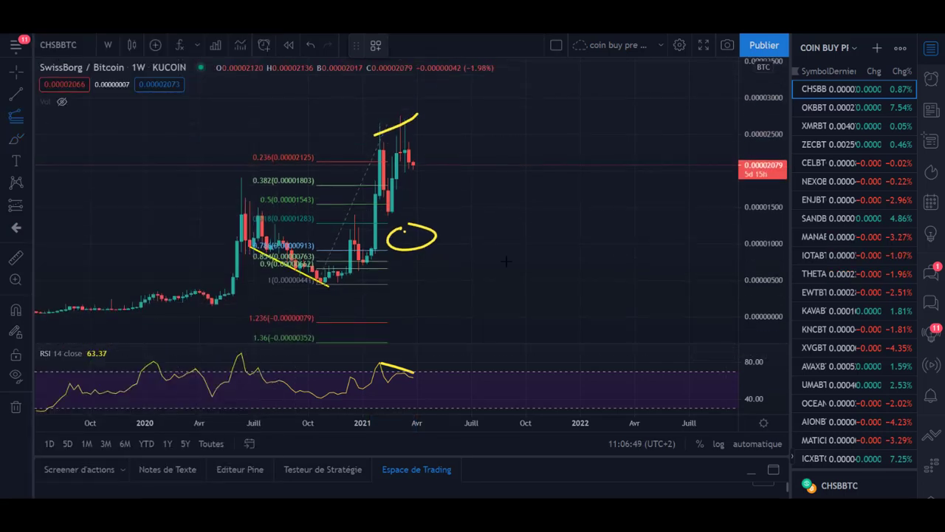
{"action": "left_click", "coordinate": [163, 314]}
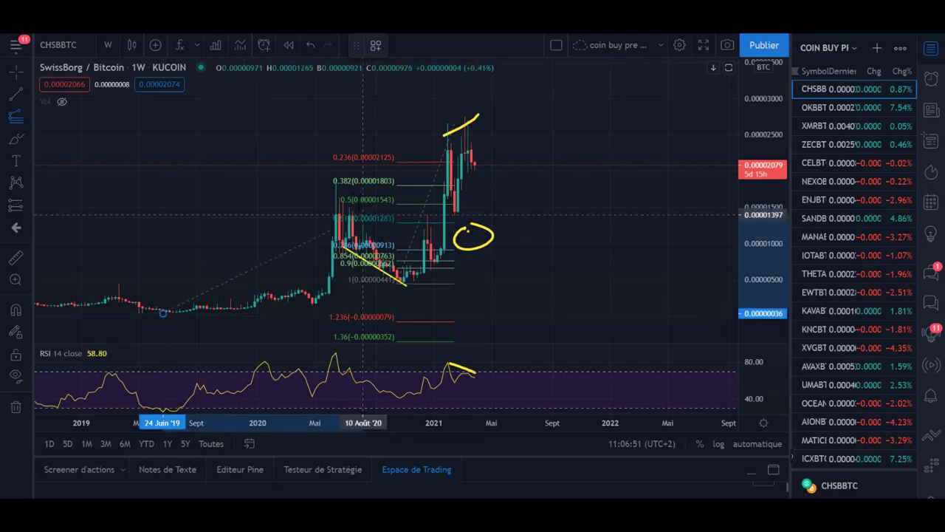
{"action": "left_click", "coordinate": [348, 180]}
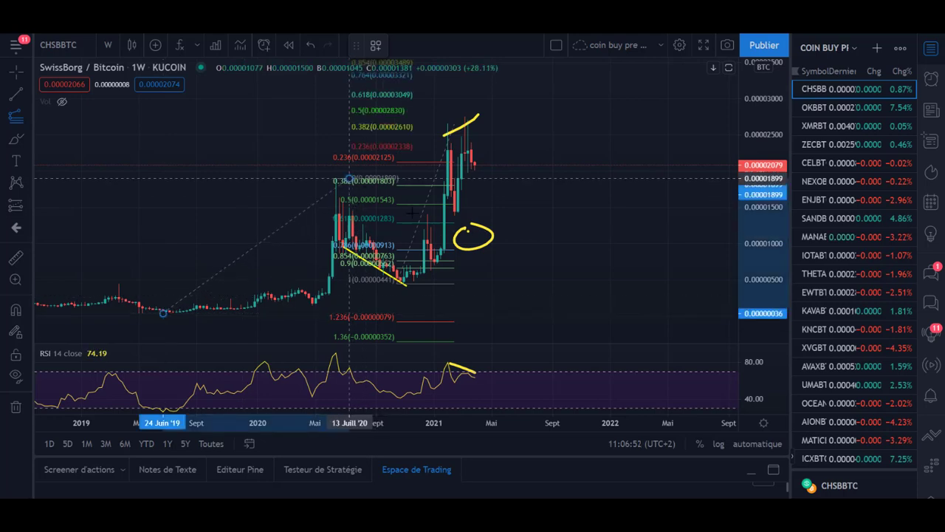
{"action": "left_click", "coordinate": [458, 283]}
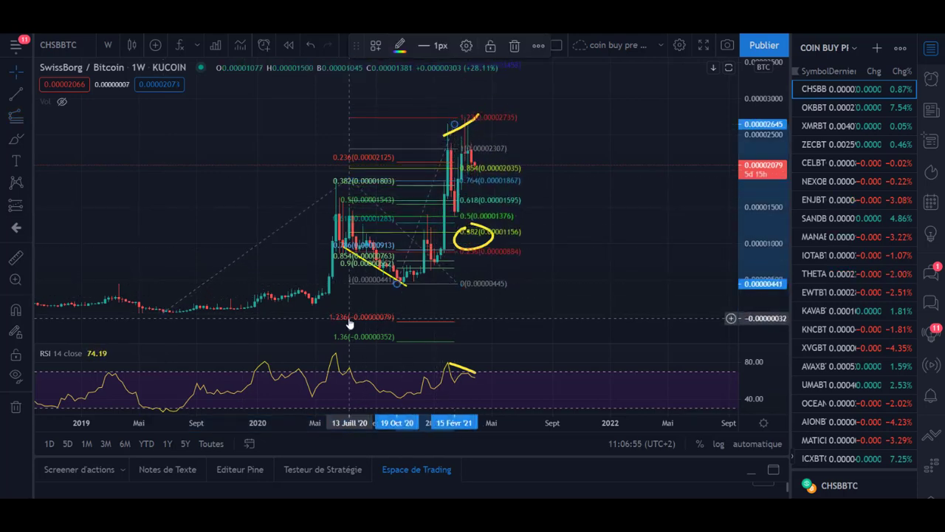
Delete the Fibonacci retracement anchored on 19 October 2020 and inspect the remaining extension levels against the price swings
{"action": "key", "text": "Delete"}
{"action": "left_click_drag", "start_coordinate": [753, 266], "coordinate": [753, 192]}
{"action": "left_click_drag", "start_coordinate": [607, 235], "coordinate": [510, 312]}
{"action": "left_click_drag", "start_coordinate": [506, 198], "coordinate": [500, 227]}
{"action": "mouse_move", "coordinate": [520, 136]}
{"action": "left_mouse_down"}
{"action": "mouse_move", "coordinate": [539, 307]}
{"action": "mouse_move", "coordinate": [524, 127]}
{"action": "left_mouse_up"}
{"action": "left_click_drag", "start_coordinate": [513, 186], "coordinate": [577, 97]}
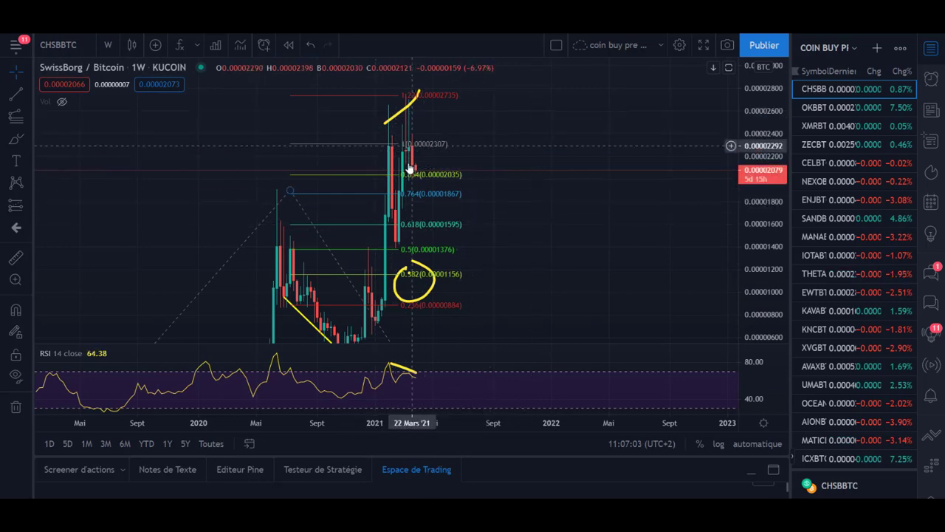
{"action": "left_click_drag", "start_coordinate": [586, 183], "coordinate": [572, 202]}
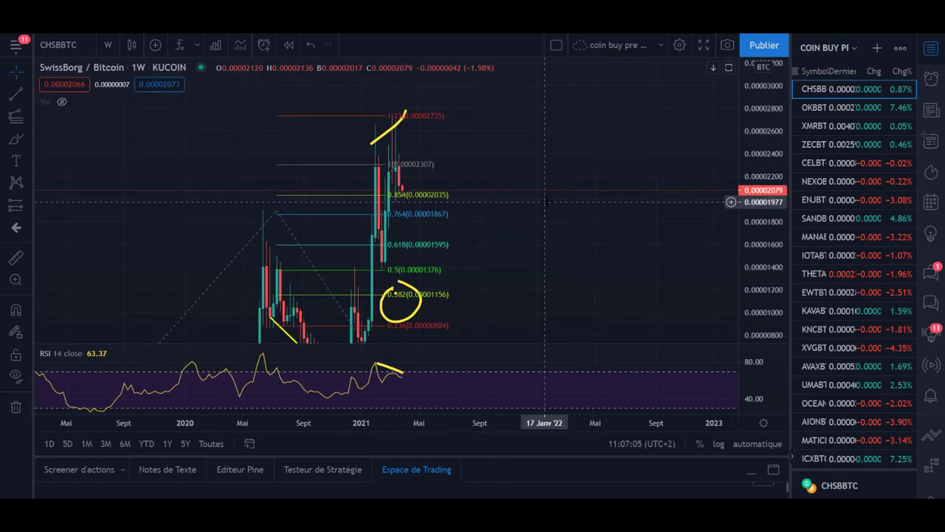
{"action": "left_click_drag", "start_coordinate": [527, 245], "coordinate": [513, 127]}
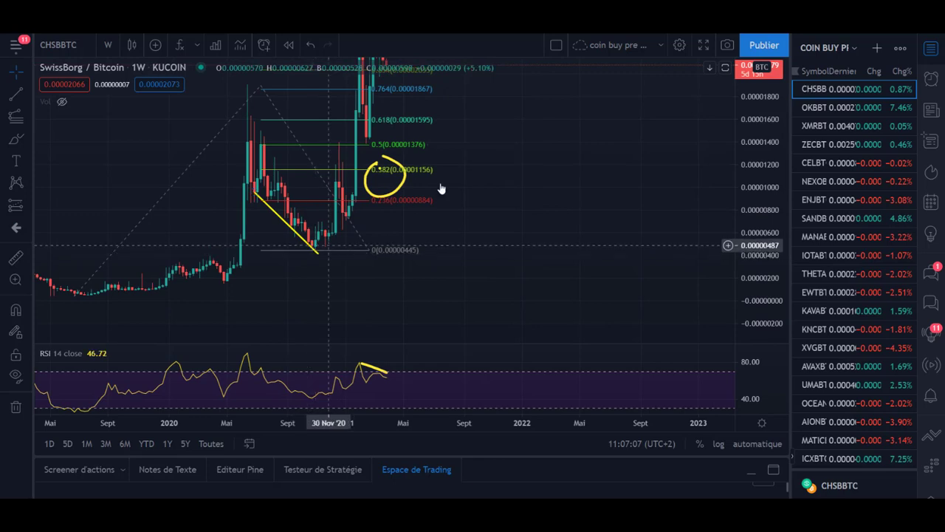
{"action": "left_click_drag", "start_coordinate": [637, 191], "coordinate": [669, 259]}
{"action": "left_click_drag", "start_coordinate": [553, 190], "coordinate": [548, 190]}
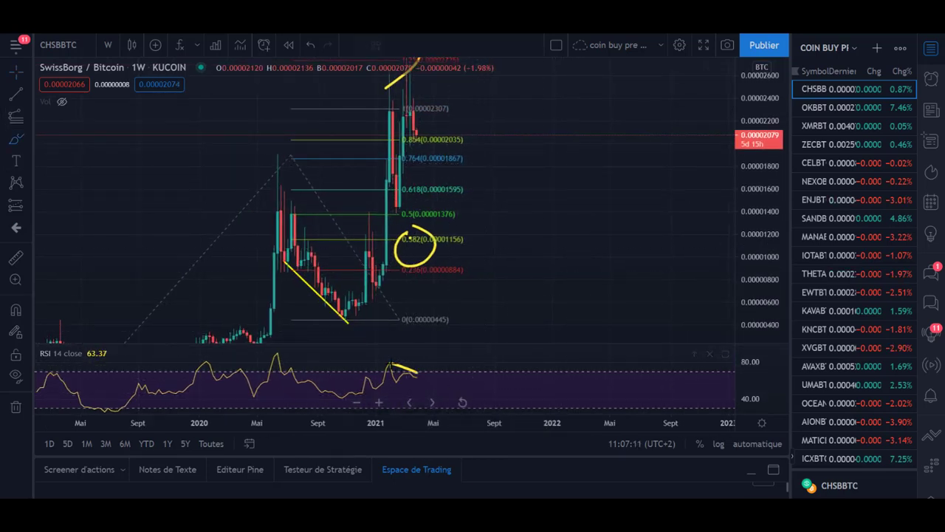
Brush a cross over the latest RSI values and a short falling stroke from the last candle, and delete the Fibonacci extension
{"action": "left_click_drag", "start_coordinate": [406, 373], "coordinate": [432, 377]}
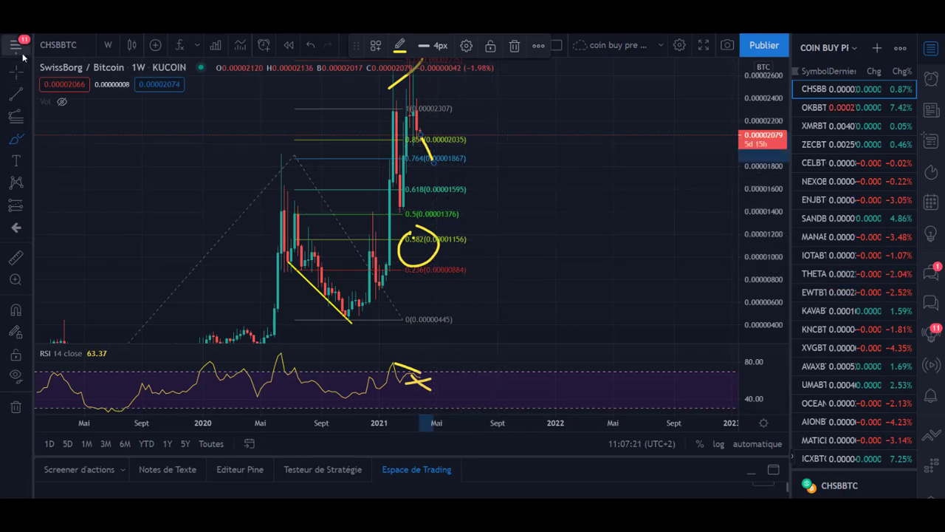
{"action": "left_click", "coordinate": [310, 140]}
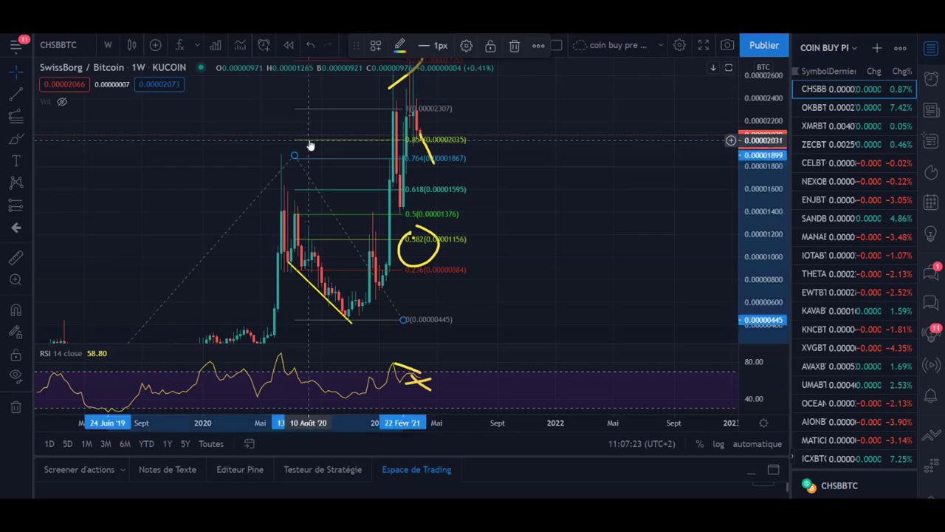
{"action": "key", "text": "Delete"}
Draw a Fibonacci retracement on CHSBBTC from 0.00000438 on 5 October 2020 to 0.00002751 on 17 May 2021
{"action": "left_click", "coordinate": [30, 116]}
{"action": "left_click", "coordinate": [81, 273]}
{"action": "left_click", "coordinate": [336, 320]}
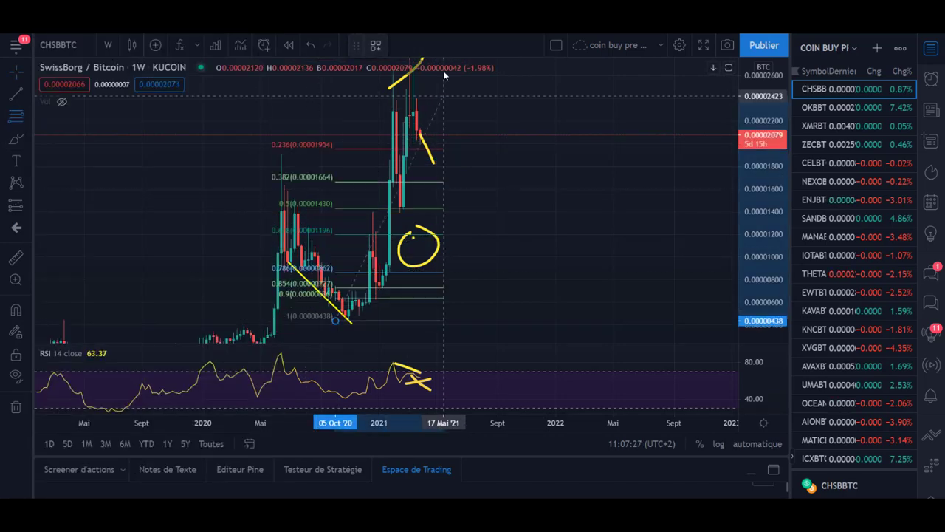
{"action": "left_click", "coordinate": [443, 90]}
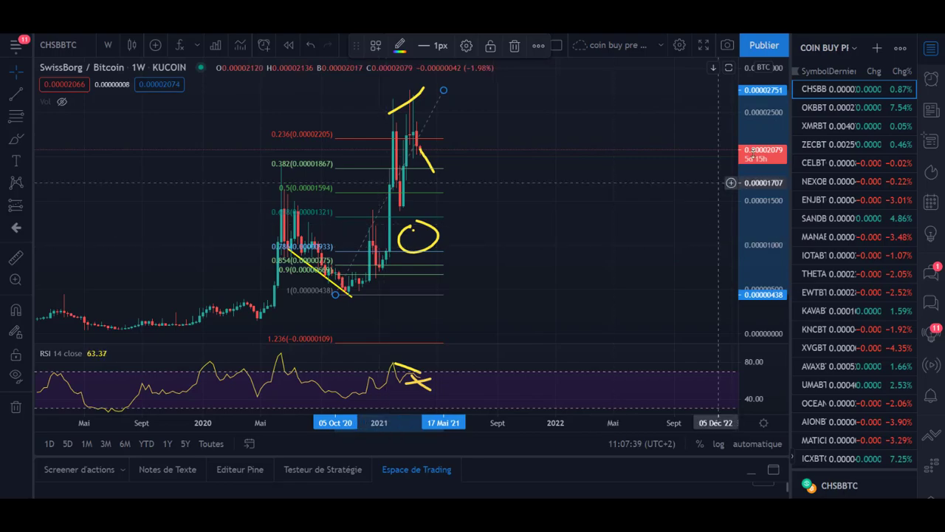
{"action": "left_click_drag", "start_coordinate": [759, 141], "coordinate": [720, 197]}
Open the HITBTC CHSBUSD chart and examine SwissBorg's weekly dollar price history
{"action": "left_click", "coordinate": [95, 46]}
{"action": "type", "text": "CHSBUSD"}
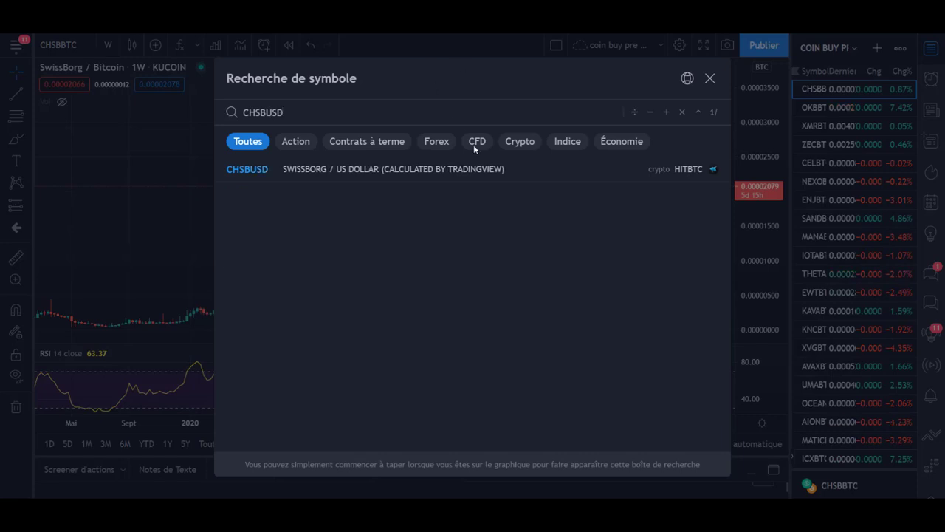
{"action": "left_click", "coordinate": [427, 178]}
{"action": "scroll", "coordinate": [529, 235], "scroll_direction": "down", "scroll_amount": 4}
{"action": "scroll", "coordinate": [527, 235], "scroll_direction": "up", "scroll_amount": 1}
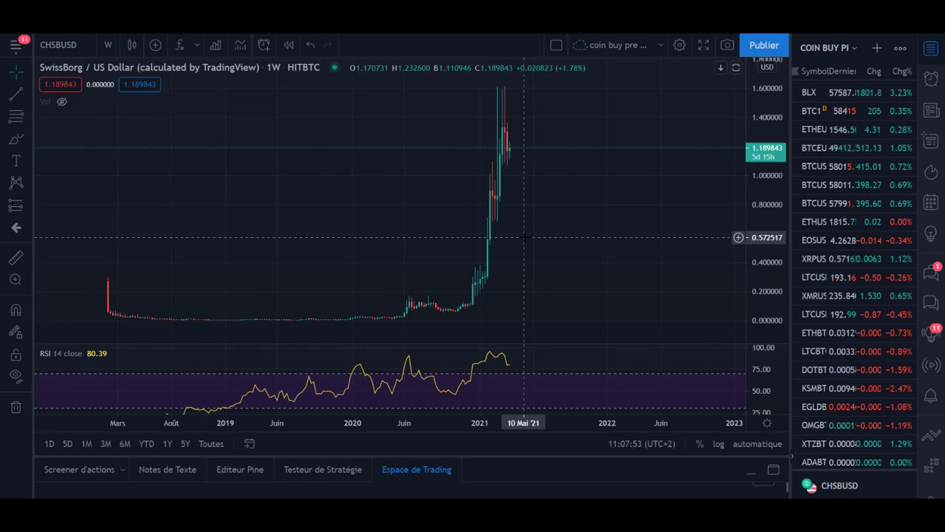
{"action": "scroll", "coordinate": [631, 214], "scroll_direction": "up", "scroll_amount": 2}
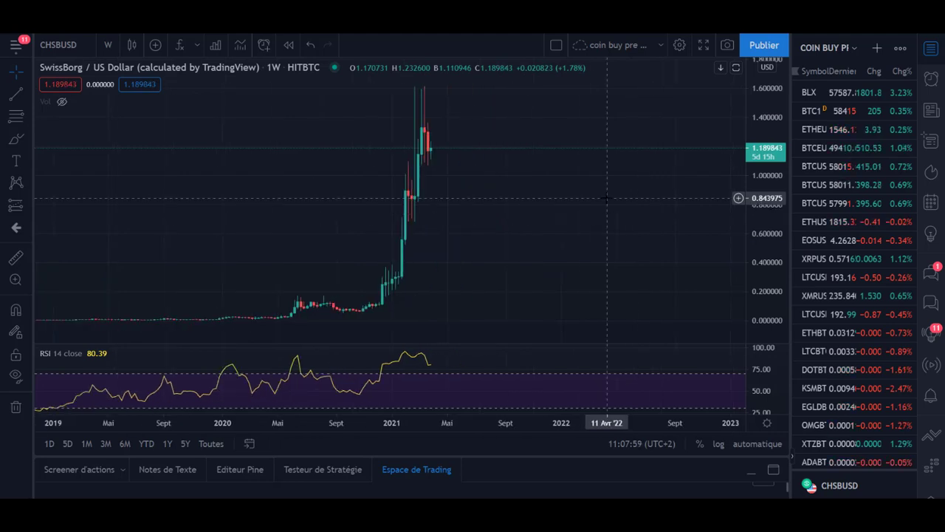
Switch the chart back to SwissBorg / Bitcoin, CHSBBTC, on KuCoin
{"action": "left_click", "coordinate": [59, 45]}
{"action": "type", "text": "CH"}
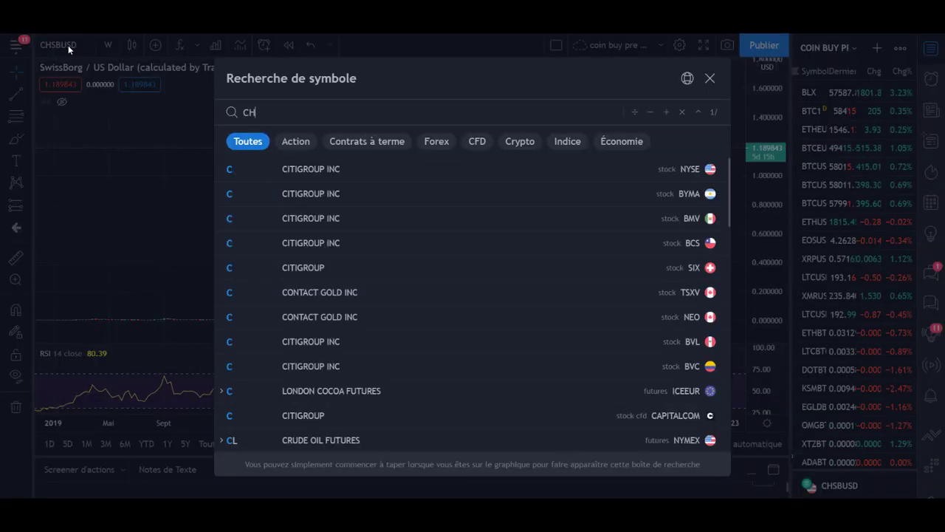
{"action": "type", "text": "SBBTC"}
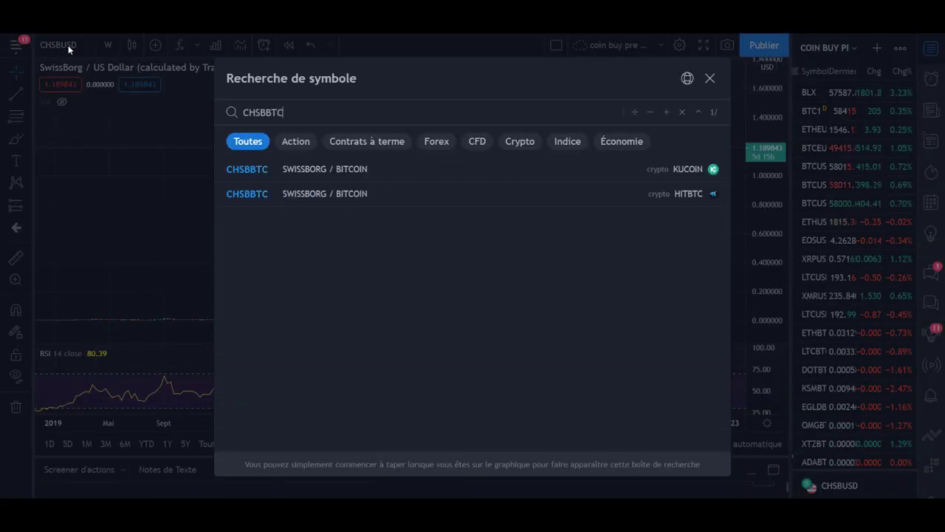
{"action": "left_click", "coordinate": [242, 168]}
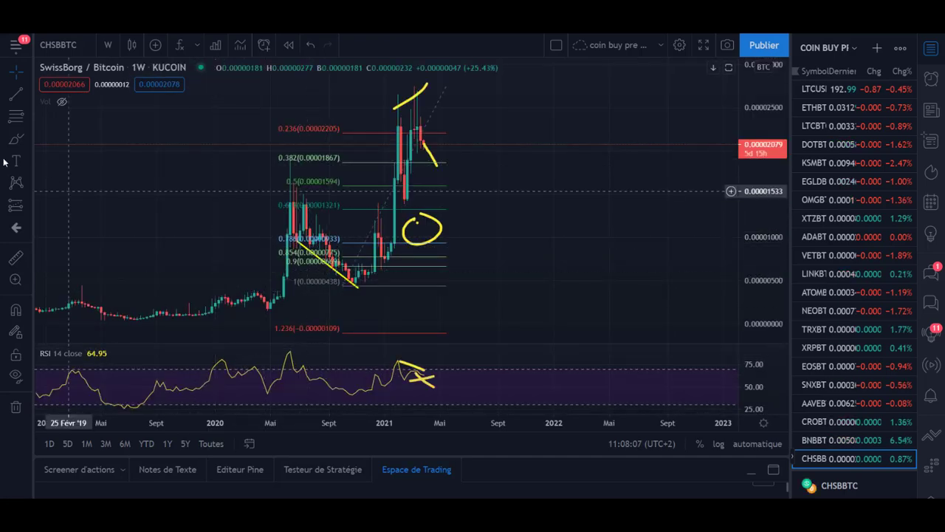
Draw a trend-based Fibonacci extension on CHSBBTC from the mid-2019 low to the mid-2020 high, then to 0.00000434
{"action": "left_click", "coordinate": [28, 116]}
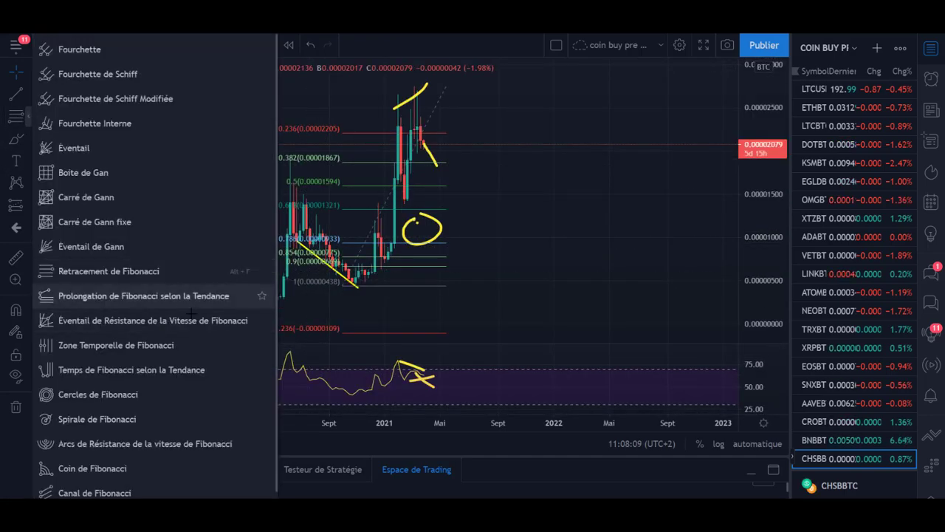
{"action": "left_click", "coordinate": [126, 300]}
{"action": "left_click", "coordinate": [153, 321]}
{"action": "left_click", "coordinate": [294, 159]}
{"action": "left_click", "coordinate": [397, 285]}
{"action": "left_click_drag", "start_coordinate": [617, 201], "coordinate": [587, 281]}
{"action": "left_click_drag", "start_coordinate": [521, 164], "coordinate": [529, 93]}
{"action": "left_click_drag", "start_coordinate": [508, 228], "coordinate": [525, 94]}
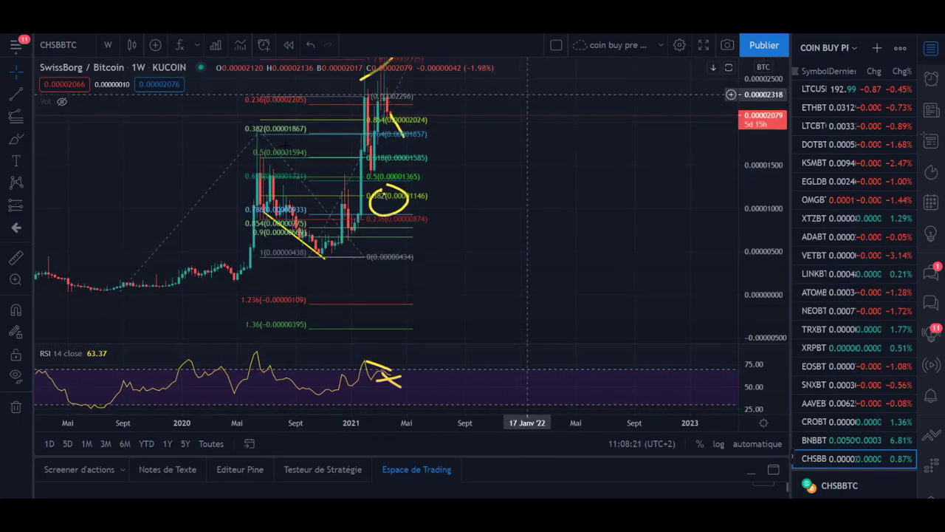
Search the symbols for CHSBB and reselect the KuCoin SwissBorg / Bitcoin chart
{"action": "left_click", "coordinate": [58, 49]}
{"action": "type", "text": "X"}
{"action": "key", "text": "BackSpace"}
{"action": "type", "text": "CHSBB"}
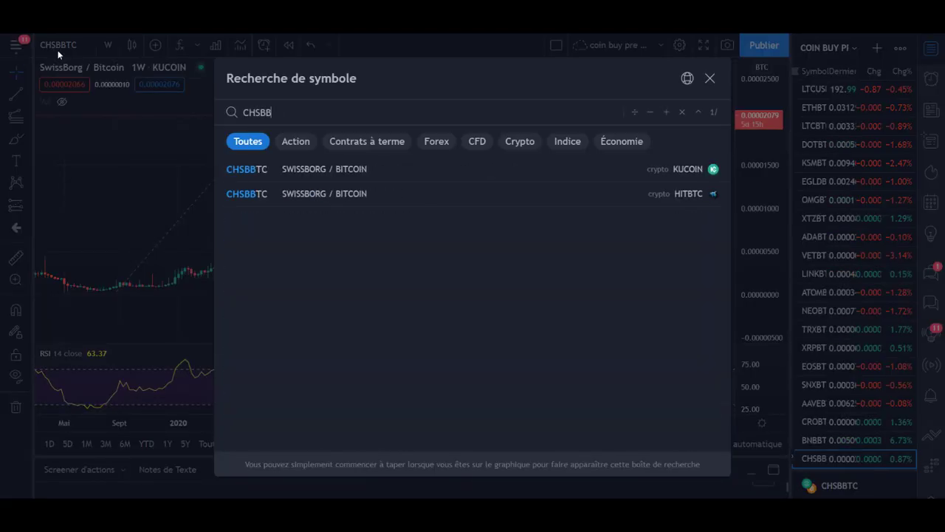
{"action": "left_click", "coordinate": [344, 177]}
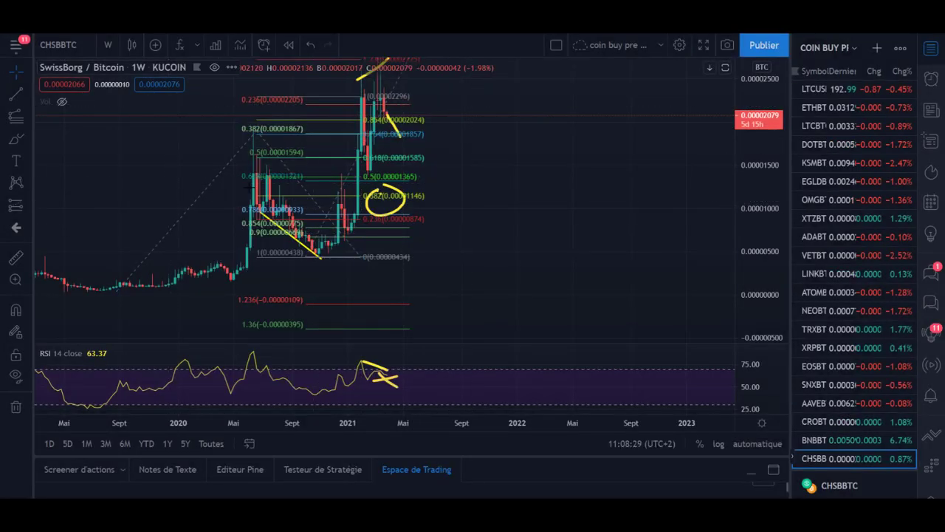
Change the chart symbol to CHSBUSD from HITBTC
{"action": "scroll", "coordinate": [503, 222], "scroll_direction": "down", "scroll_amount": 2}
{"action": "left_click", "coordinate": [66, 47]}
{"action": "type", "text": "CHSBUSD"}
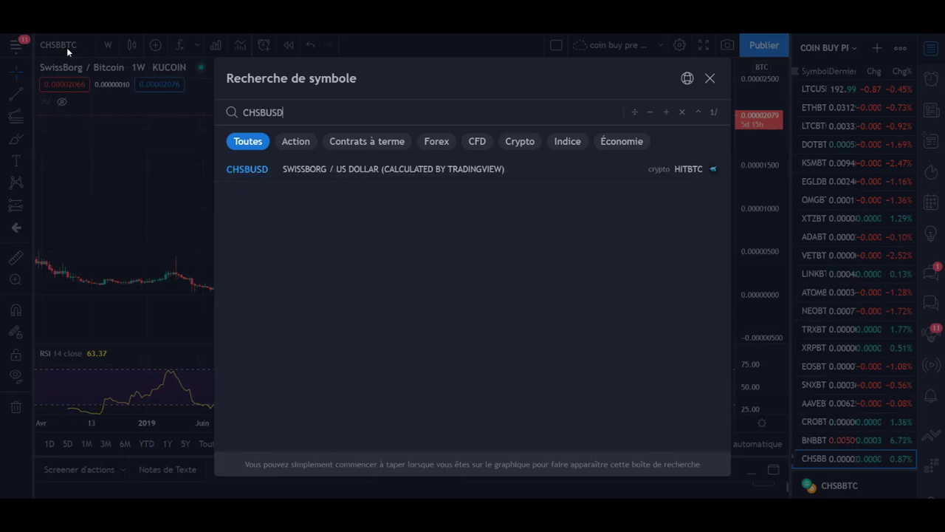
{"action": "left_click", "coordinate": [299, 182]}
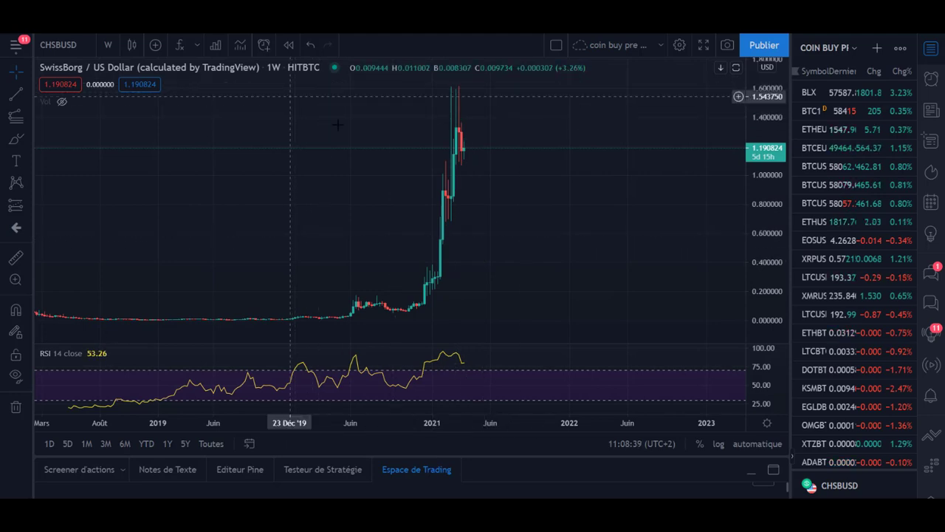
Try a trend-based Fibonacci extension on CHSBUSD from 4 November 2019 through 0.180738 to 0.061846 on 28 December 2020, and delete it
{"action": "left_click_drag", "start_coordinate": [401, 195], "coordinate": [336, 199]}
{"action": "left_click", "coordinate": [22, 118]}
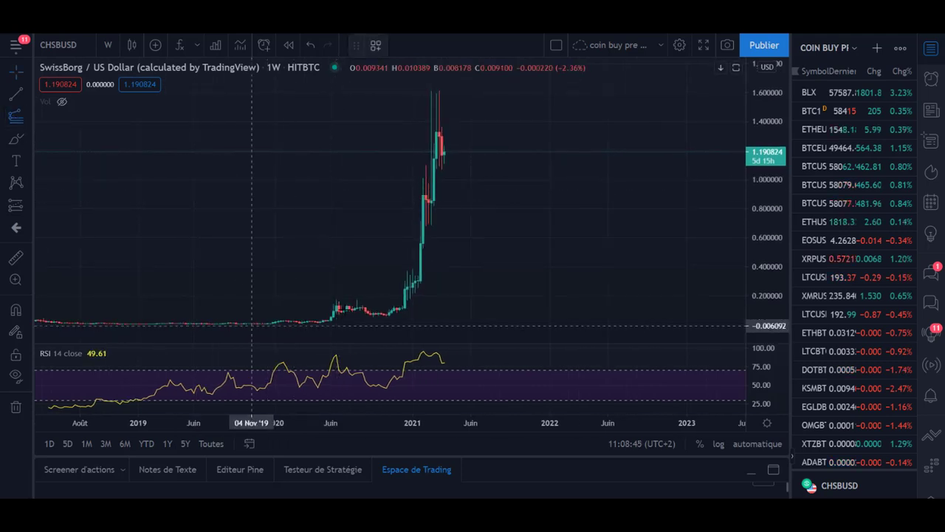
{"action": "left_click", "coordinate": [252, 325]}
{"action": "left_click", "coordinate": [348, 299]}
{"action": "left_click", "coordinate": [407, 316]}
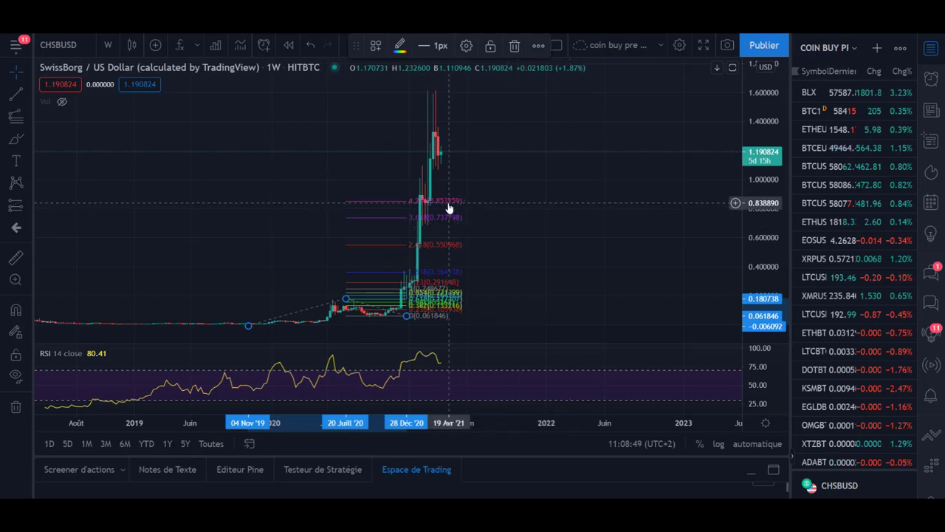
{"action": "key", "text": "Delete"}
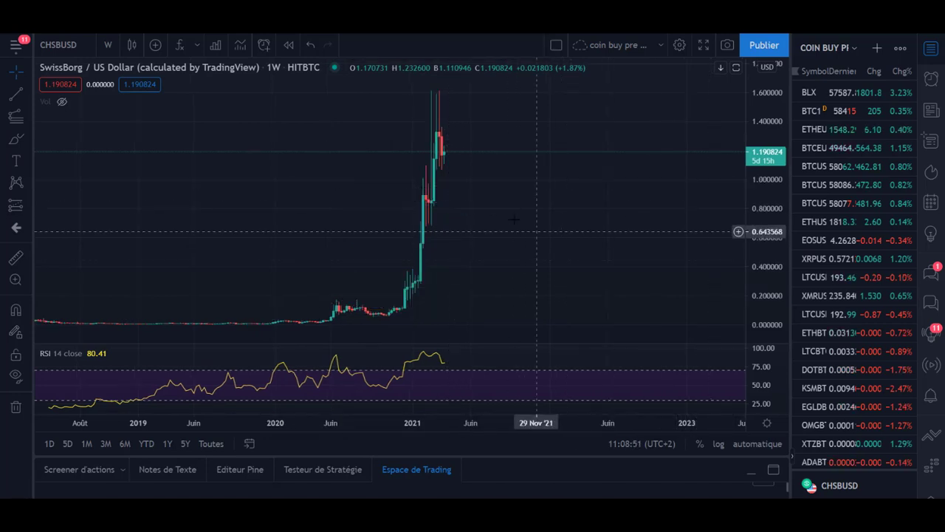
Draw a Fibonacci retracement on CHSBUSD from 0.002400 on 9 March 2020 to 1.616993 on 26 July 2021
{"action": "left_click_drag", "start_coordinate": [580, 241], "coordinate": [523, 266]}
{"action": "left_click_drag", "start_coordinate": [458, 263], "coordinate": [448, 214]}
{"action": "left_click", "coordinate": [29, 120]}
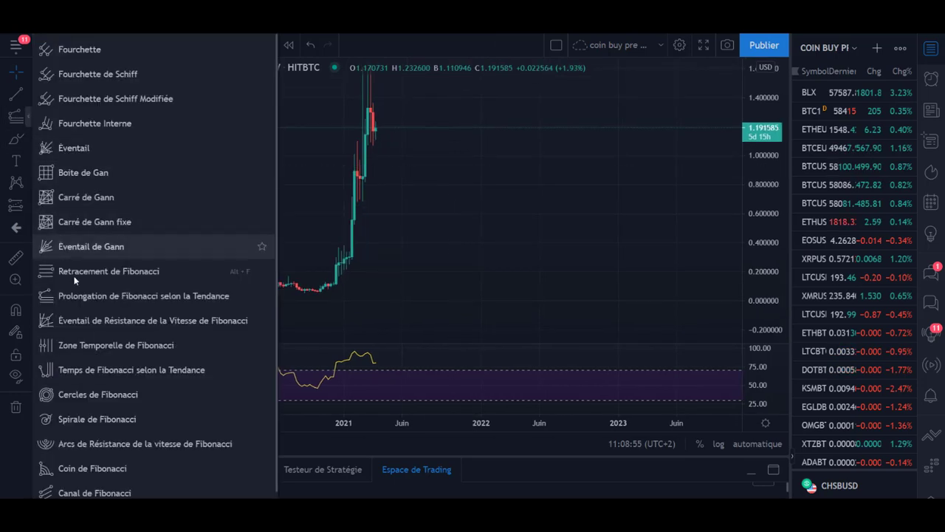
{"action": "left_click", "coordinate": [74, 272]}
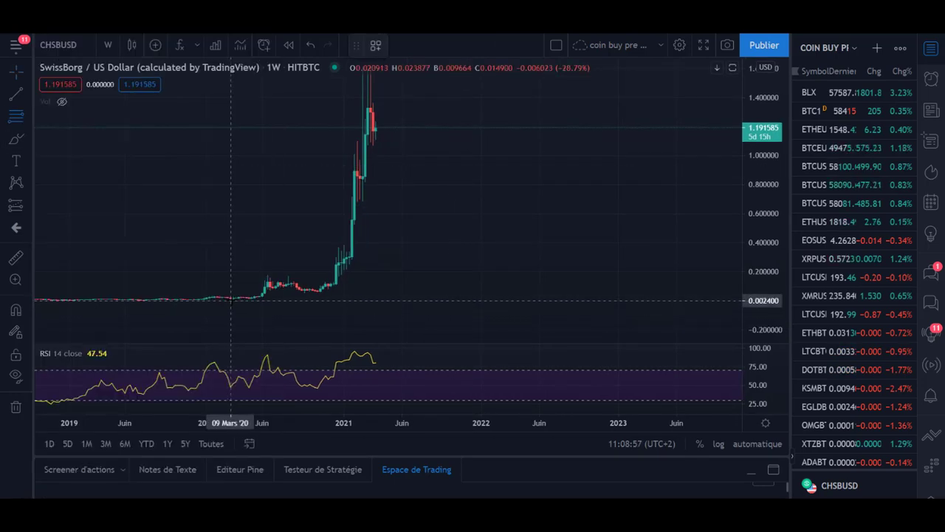
{"action": "left_click", "coordinate": [232, 300]}
{"action": "left_click", "coordinate": [692, 123]}
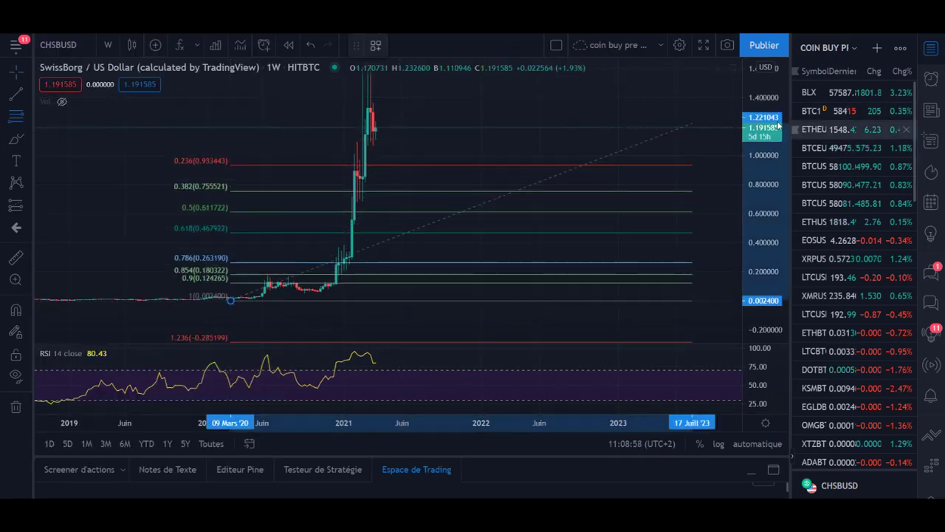
{"action": "left_click", "coordinate": [423, 106]}
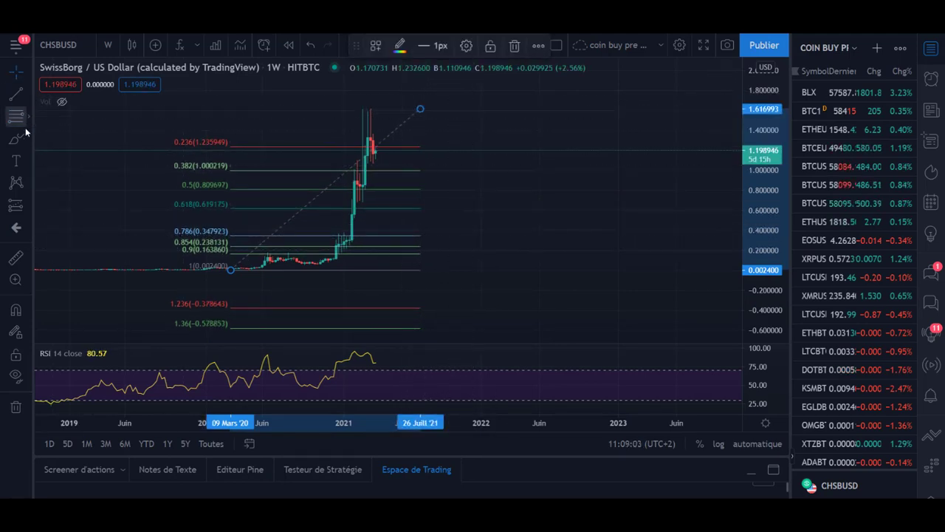
Brush a yellow projection from the last CHSBUSD candle down to about 0.40, then up to about 0.86 in mid-2022
{"action": "mouse_move", "coordinate": [373, 145]}
{"action": "left_mouse_down"}
{"action": "mouse_move", "coordinate": [414, 228]}
{"action": "mouse_move", "coordinate": [454, 223]}
{"action": "mouse_move", "coordinate": [548, 184]}
{"action": "left_mouse_up"}
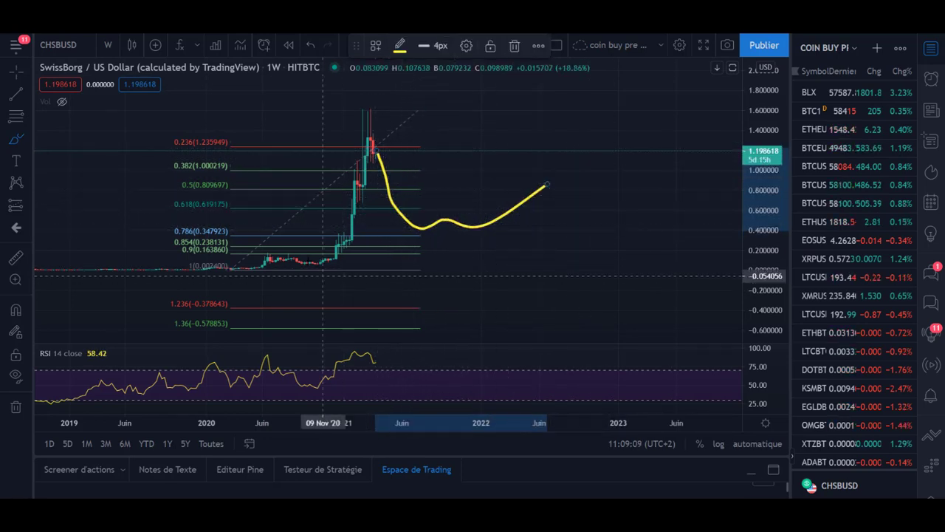
{"action": "left_click_drag", "start_coordinate": [228, 269], "coordinate": [232, 263]}
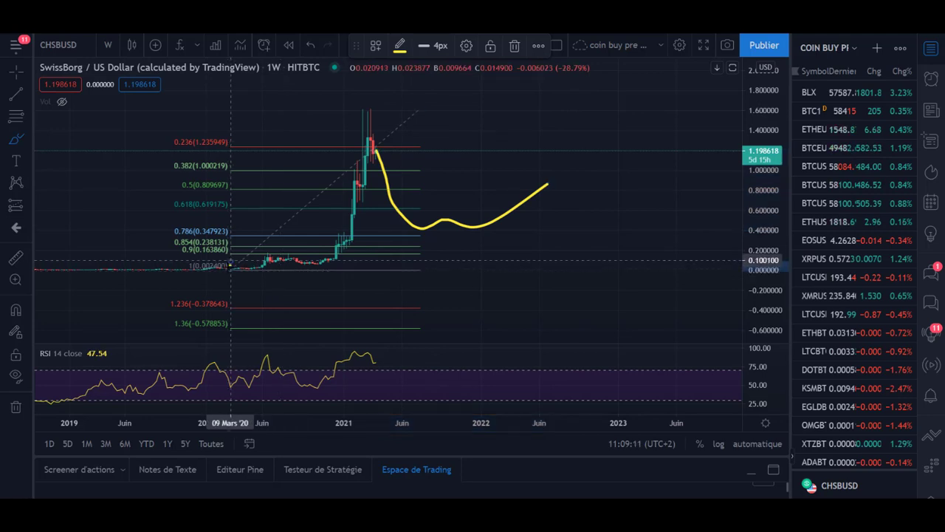
{"action": "scroll", "coordinate": [313, 285], "scroll_direction": "up", "scroll_amount": 5}
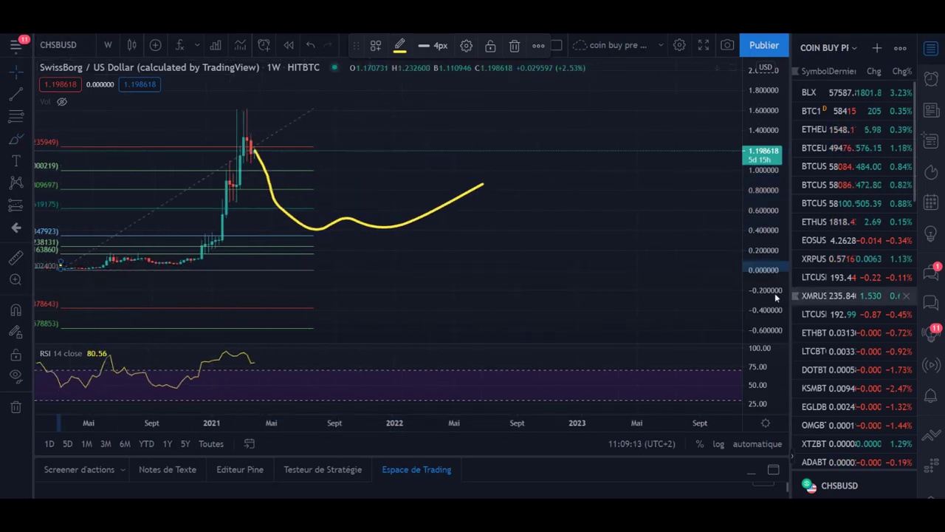
Move the CHSBUSD retracement's starting anchor to 11 May 2020 at 0.054813
{"action": "left_click_drag", "start_coordinate": [392, 275], "coordinate": [588, 244]}
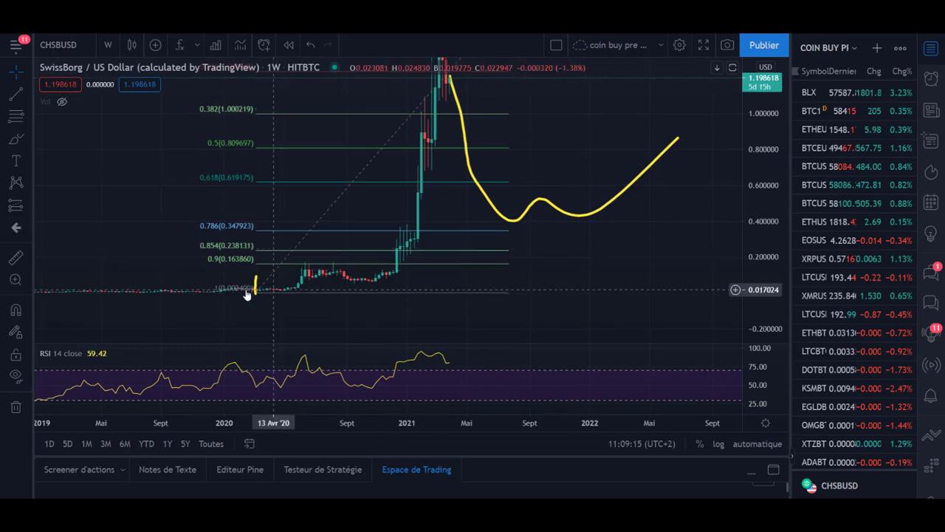
{"action": "left_click", "coordinate": [281, 288]}
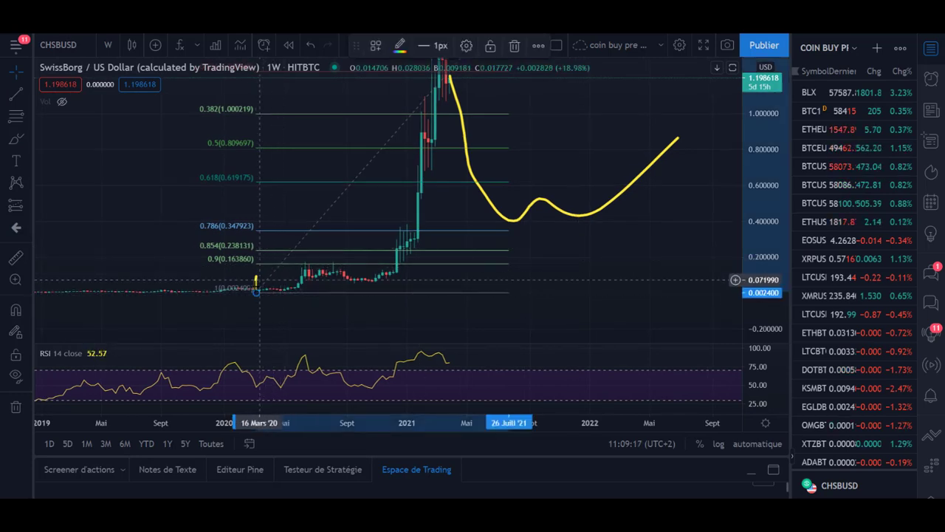
{"action": "mouse_move", "coordinate": [255, 290]}
{"action": "left_mouse_down"}
{"action": "mouse_move", "coordinate": [301, 275]}
{"action": "mouse_move", "coordinate": [288, 284]}
{"action": "left_mouse_up"}
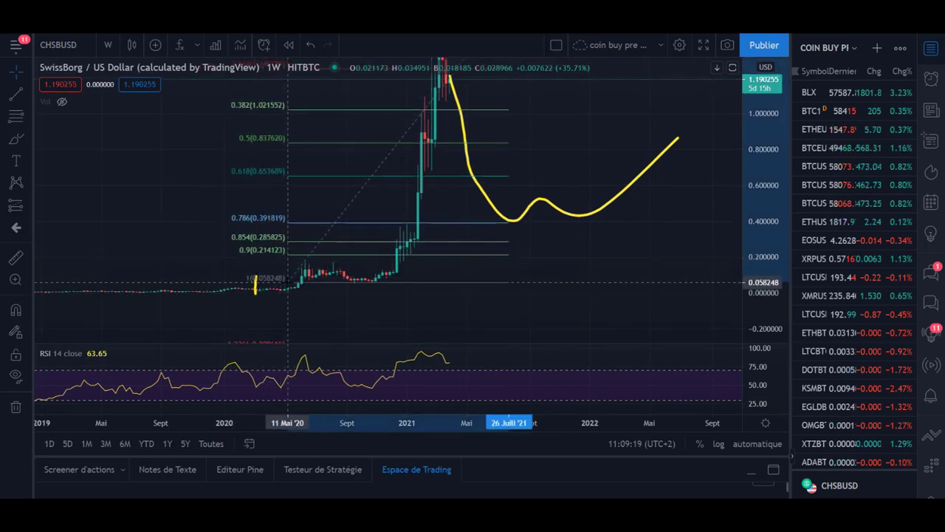
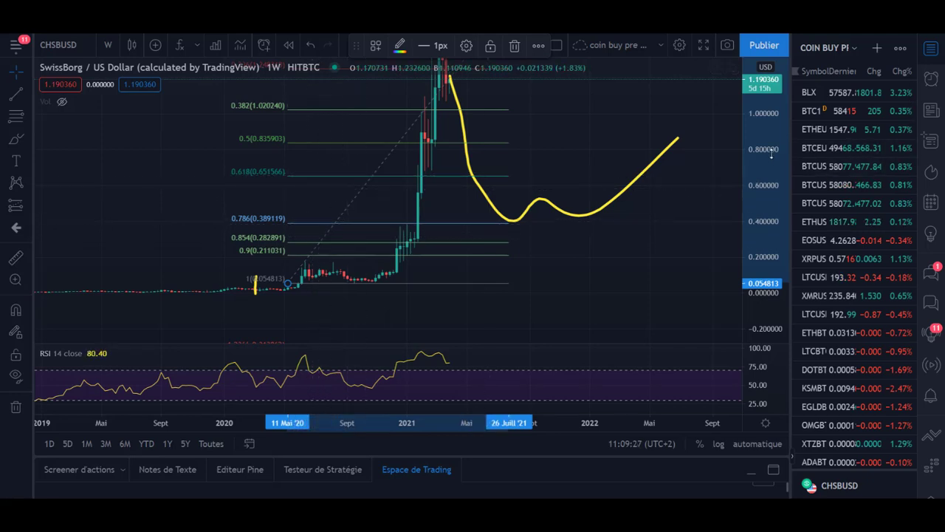
{"action": "left_click_drag", "start_coordinate": [771, 156], "coordinate": [770, 230]}
{"action": "left_click_drag", "start_coordinate": [589, 296], "coordinate": [542, 244]}
{"action": "scroll", "coordinate": [541, 244], "scroll_direction": "down", "scroll_amount": 3}
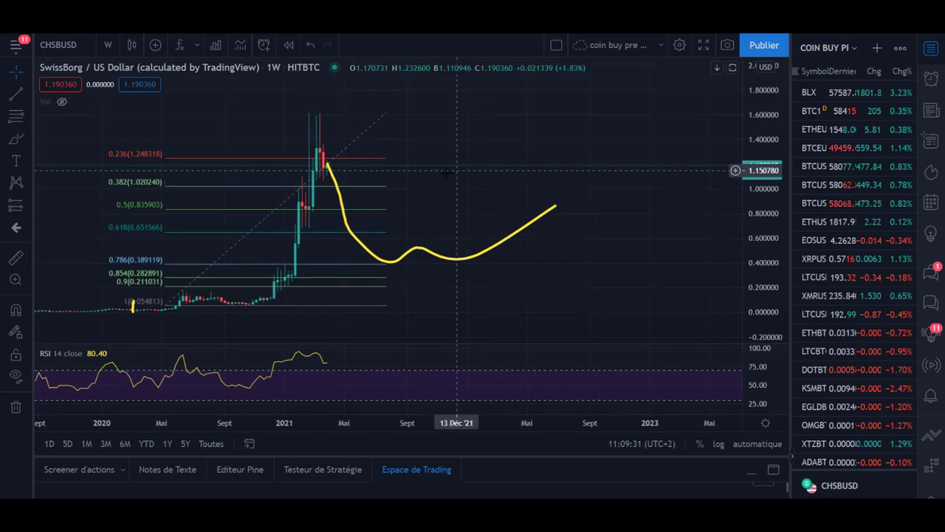
{"action": "left_click_drag", "start_coordinate": [529, 166], "coordinate": [587, 131]}
{"action": "left_click_drag", "start_coordinate": [765, 148], "coordinate": [765, 185]}
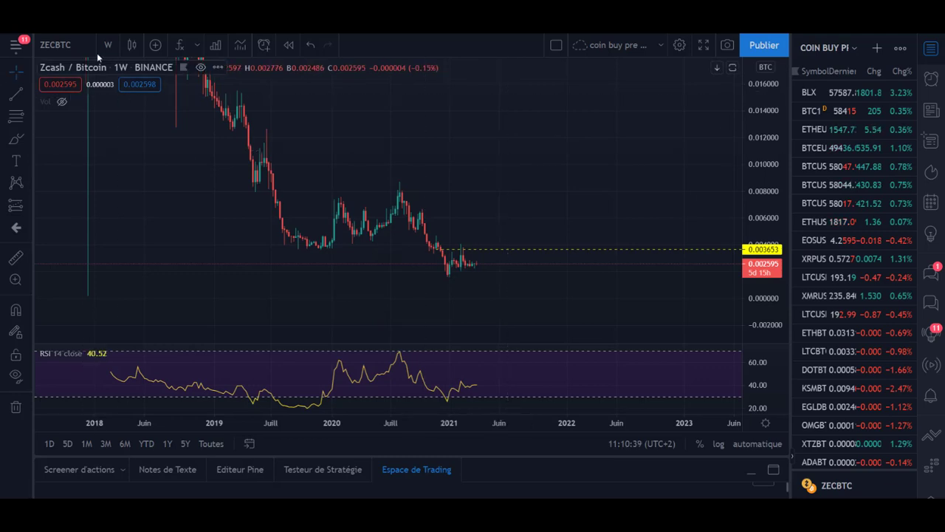
Draw ZECBTC trend lines beneath the price lows from July 2019 and from RSI 18.89 in October 2019 to 32.92 in March 2021
{"action": "left_click_drag", "start_coordinate": [506, 164], "coordinate": [515, 174]}
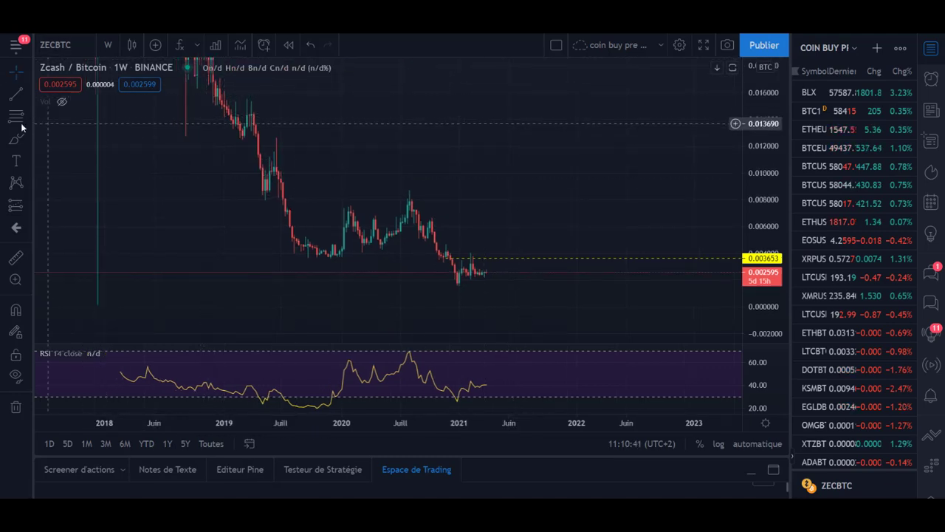
{"action": "left_click", "coordinate": [290, 255]}
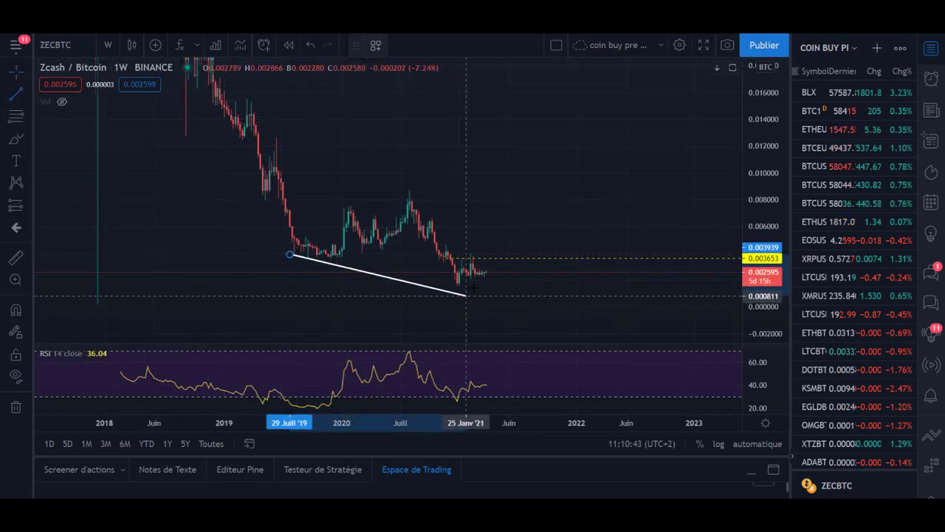
{"action": "left_click", "coordinate": [477, 283]}
{"action": "left_click", "coordinate": [332, 410]}
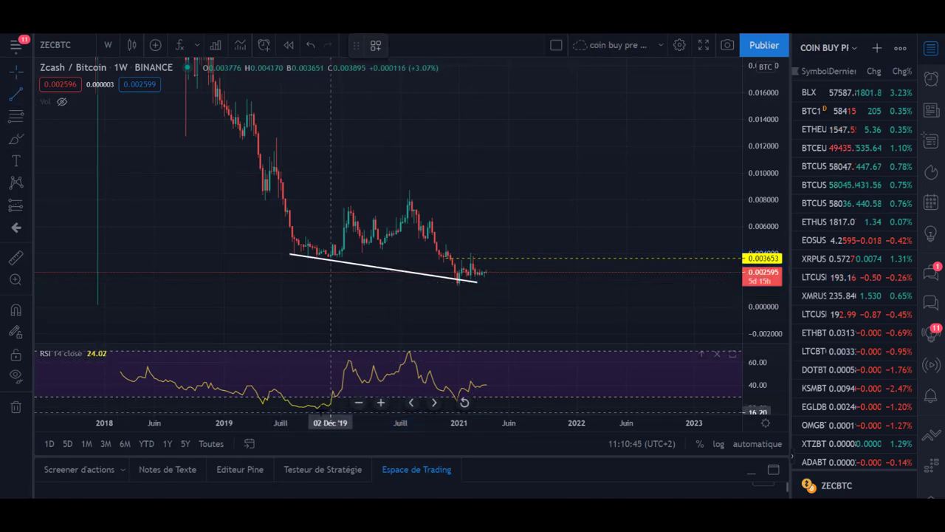
{"action": "left_click", "coordinate": [317, 409]}
{"action": "left_click", "coordinate": [478, 393]}
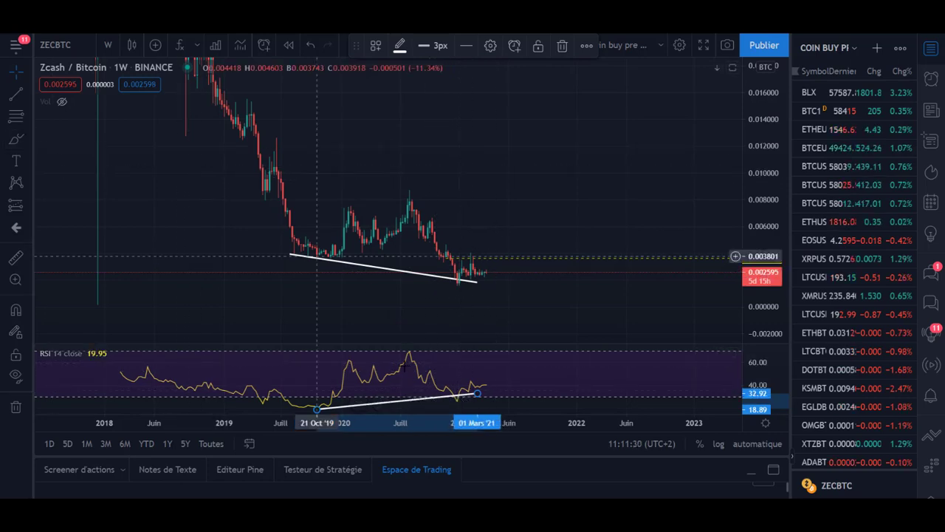
Brush yellow RSI marks: the mid-2020 peak, a rising curve from the latest value, and a horizontal line at about 67
{"action": "left_click", "coordinate": [406, 360]}
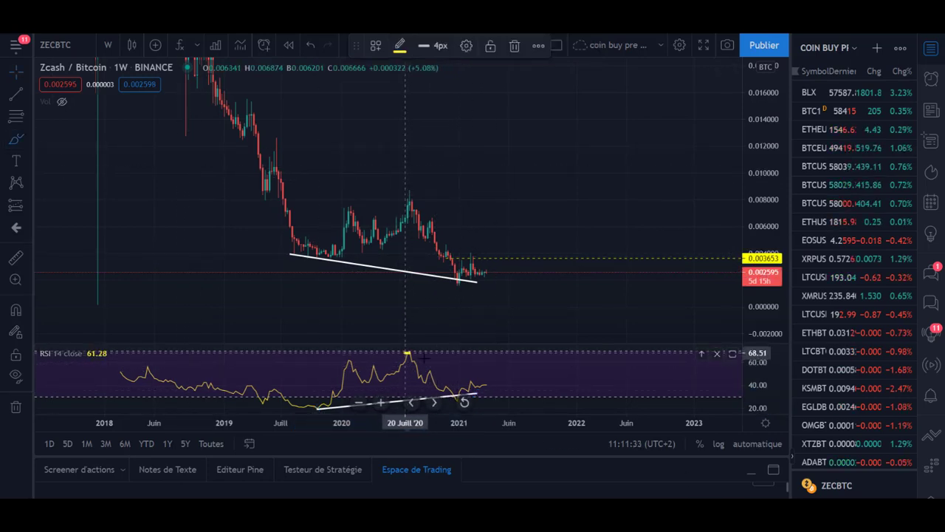
{"action": "left_click_drag", "start_coordinate": [484, 387], "coordinate": [532, 344]}
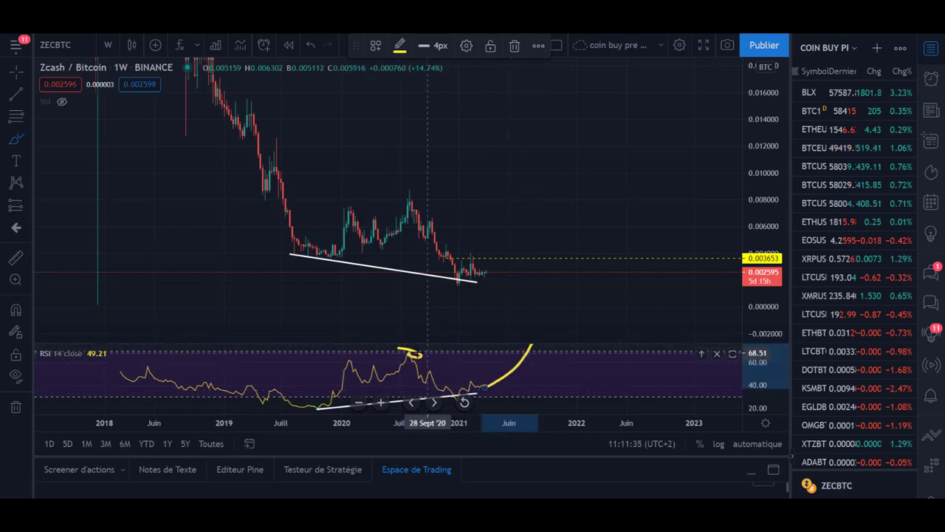
{"action": "left_click_drag", "start_coordinate": [375, 353], "coordinate": [629, 355]}
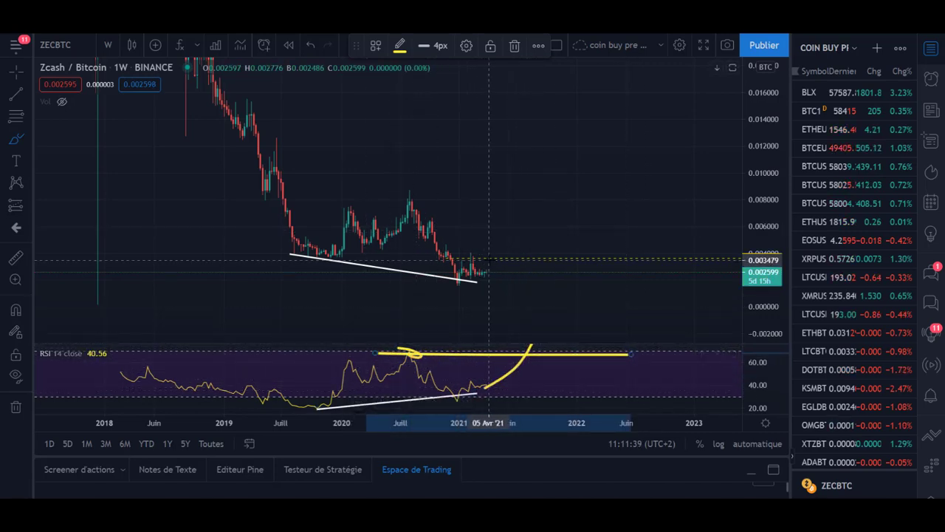
Brush a yellow ZECBTC price projection up to about 0.0077 with a target line on top, and measure the rise
{"action": "mouse_move", "coordinate": [484, 272]}
{"action": "left_mouse_down"}
{"action": "mouse_move", "coordinate": [534, 206]}
{"action": "mouse_move", "coordinate": [546, 206]}
{"action": "left_mouse_up"}
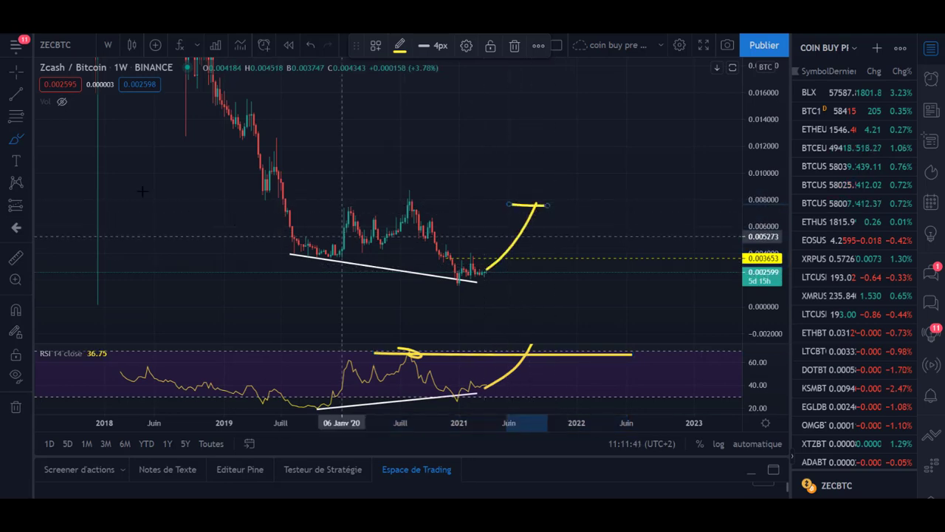
{"action": "left_click", "coordinate": [503, 270]}
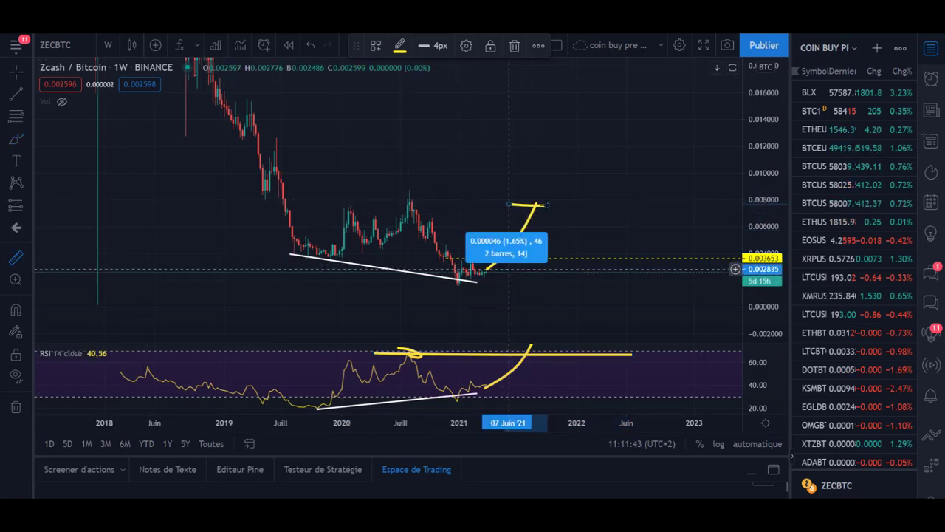
{"action": "left_click", "coordinate": [546, 203]}
{"action": "scroll", "coordinate": [391, 226], "scroll_direction": "up", "scroll_amount": 1}
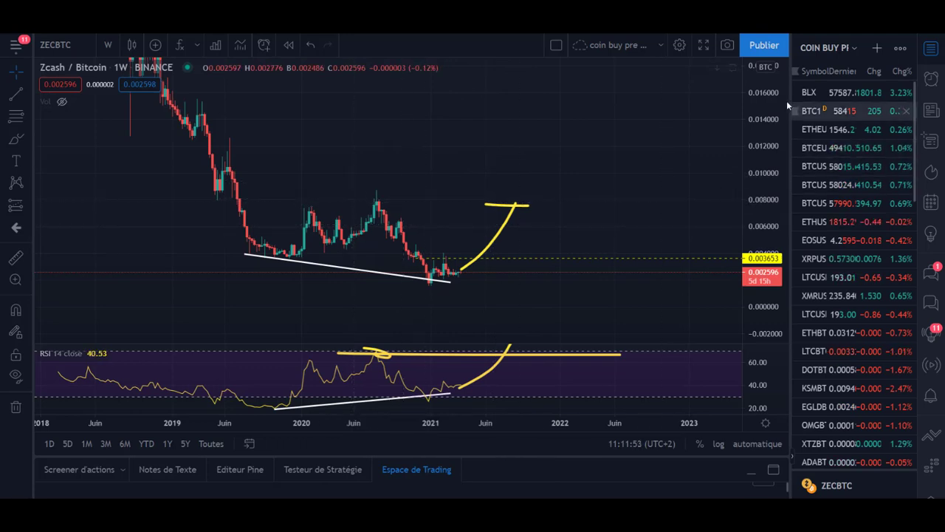
Circle the early-2021 ZECBTC low, brush a rise, pullback and rally to about 0.0165, and undo the yellow price drawings
{"action": "scroll", "coordinate": [310, 162], "scroll_direction": "down", "scroll_amount": 3}
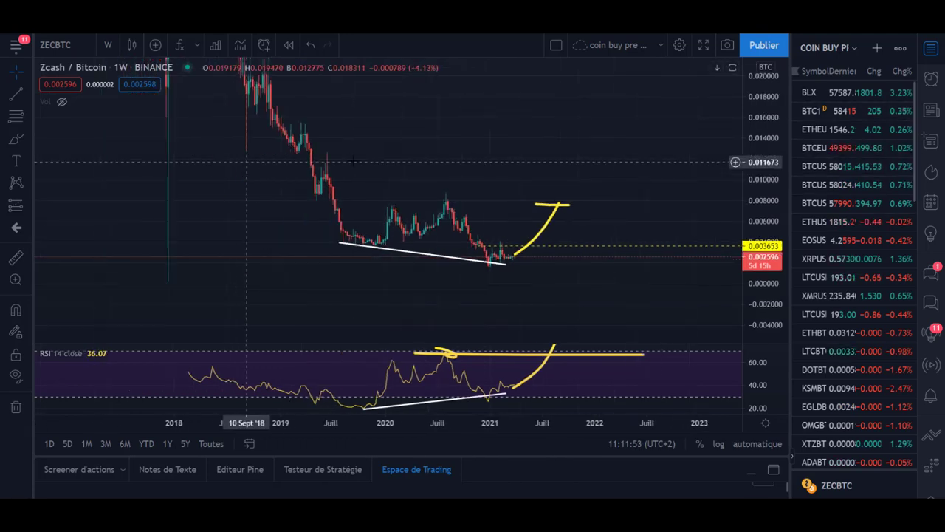
{"action": "left_click", "coordinate": [23, 72]}
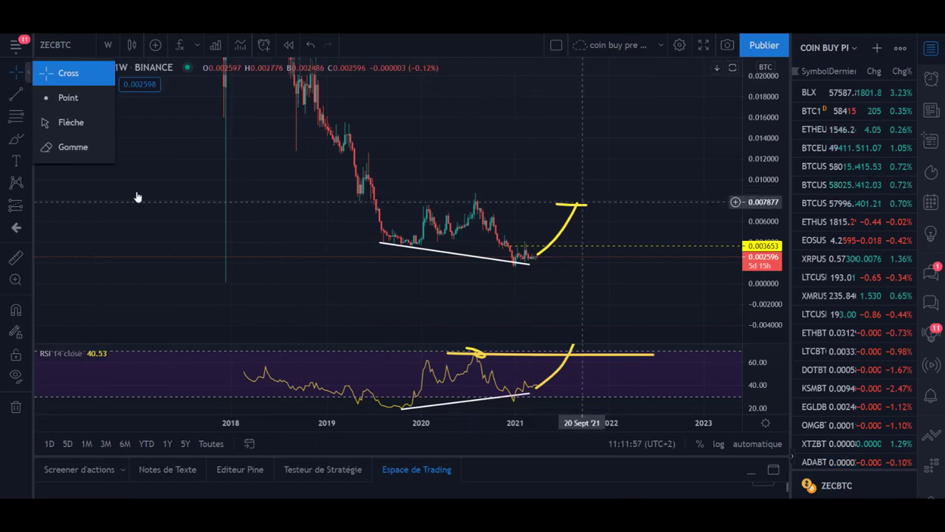
{"action": "left_click", "coordinate": [16, 139]}
{"action": "mouse_move", "coordinate": [531, 244]}
{"action": "left_mouse_down"}
{"action": "mouse_move", "coordinate": [514, 276]}
{"action": "mouse_move", "coordinate": [535, 246]}
{"action": "left_mouse_up"}
{"action": "left_click_drag", "start_coordinate": [585, 176], "coordinate": [617, 236]}
{"action": "left_click_drag", "start_coordinate": [685, 186], "coordinate": [735, 112]}
{"action": "left_click_drag", "start_coordinate": [589, 181], "coordinate": [697, 189]}
{"action": "left_click_drag", "start_coordinate": [598, 228], "coordinate": [582, 235]}
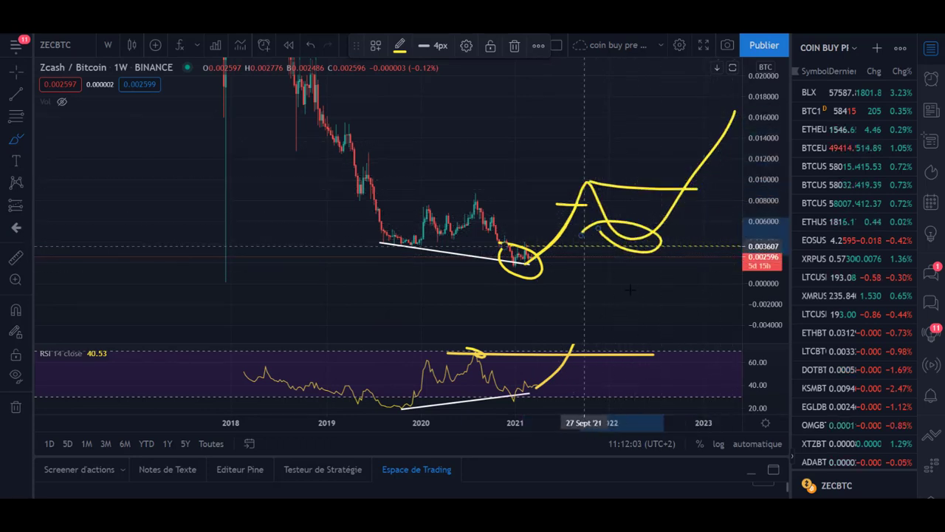
{"action": "left_click", "coordinate": [668, 313]}
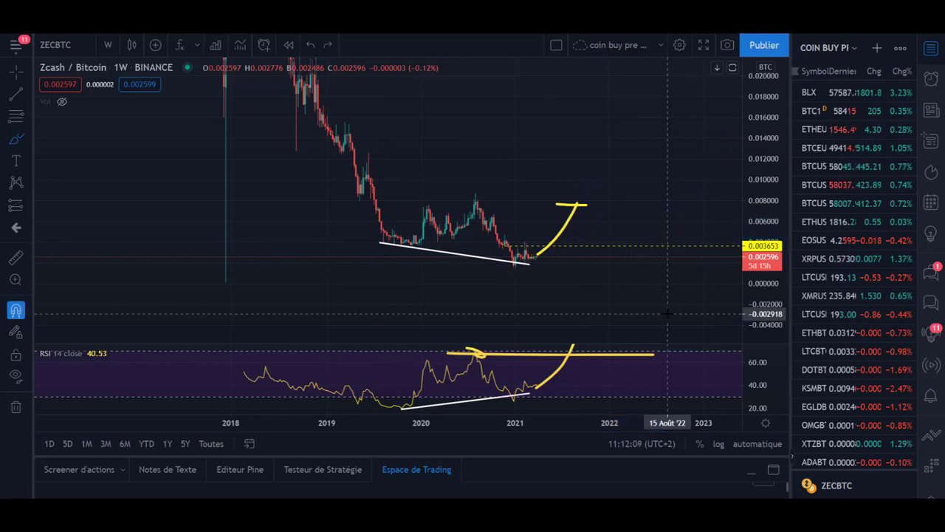
{"action": "key", "text": "ctrl+z"}
{"action": "key", "text": "ctrl+z"}
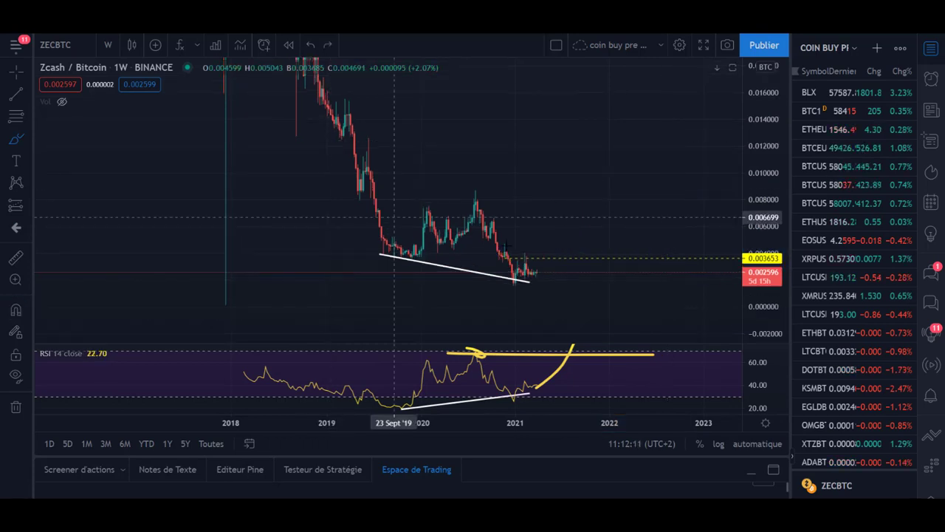
Try a steep yellow projection from the last ZECBTC candle up to about 0.038 in late 2021, and undo it
{"action": "left_click_drag", "start_coordinate": [533, 275], "coordinate": [581, 65]}
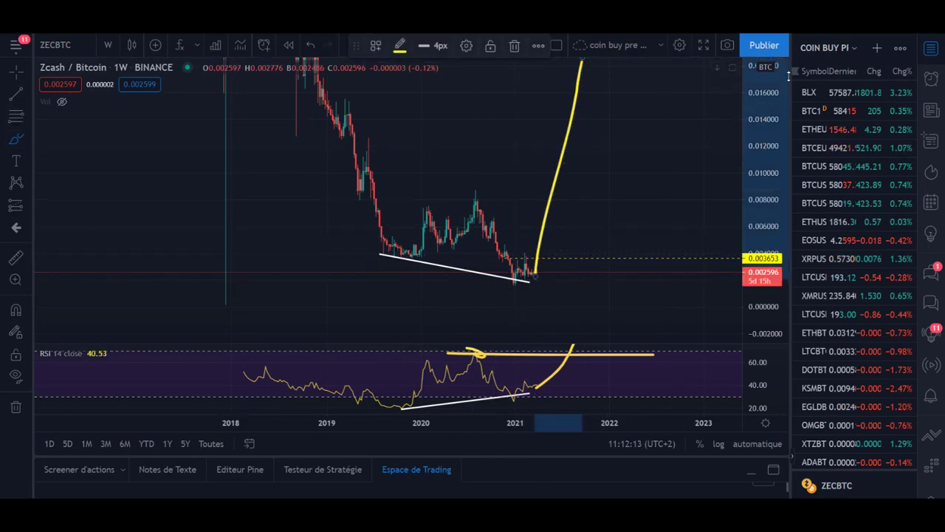
{"action": "left_click_drag", "start_coordinate": [753, 117], "coordinate": [753, 306]}
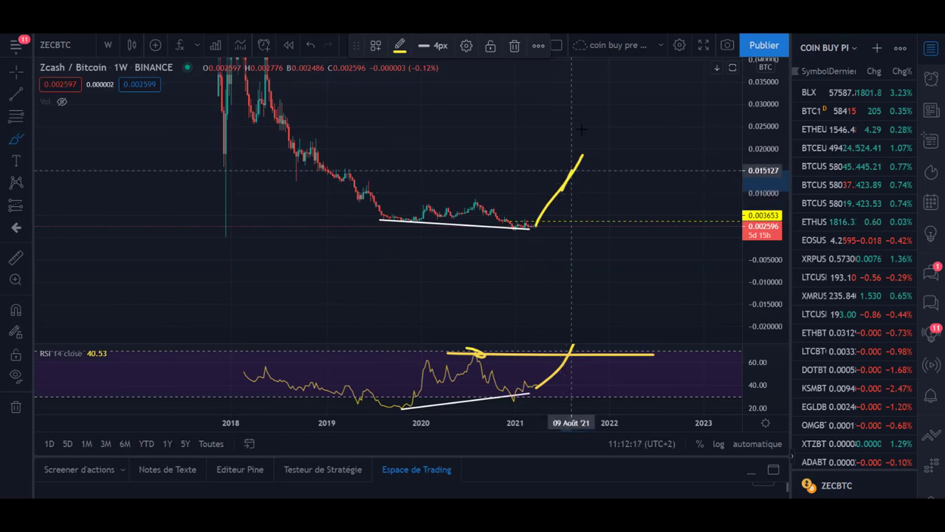
{"action": "left_click_drag", "start_coordinate": [561, 191], "coordinate": [599, 68]}
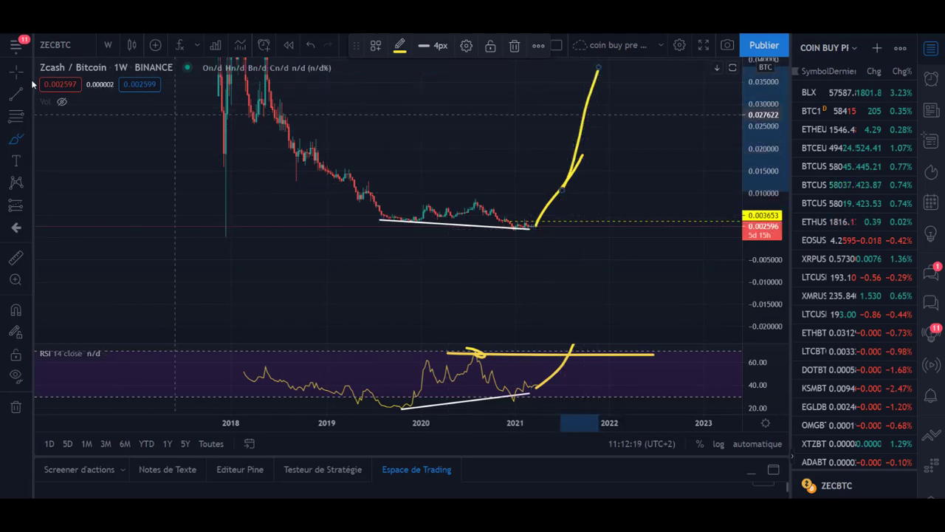
{"action": "key", "text": "ctrl+z"}
{"action": "key", "text": "ctrl+z"}
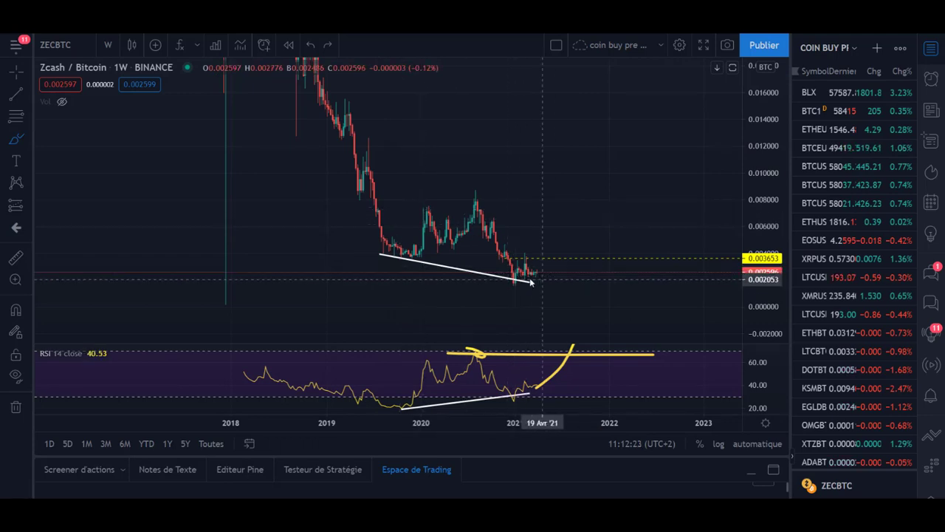
Circle the January 2021 ZECBTC low, brush a wavy yellow rise to about 0.0148 in 2023, and undo these strokes
{"action": "left_click_drag", "start_coordinate": [511, 269], "coordinate": [517, 267]}
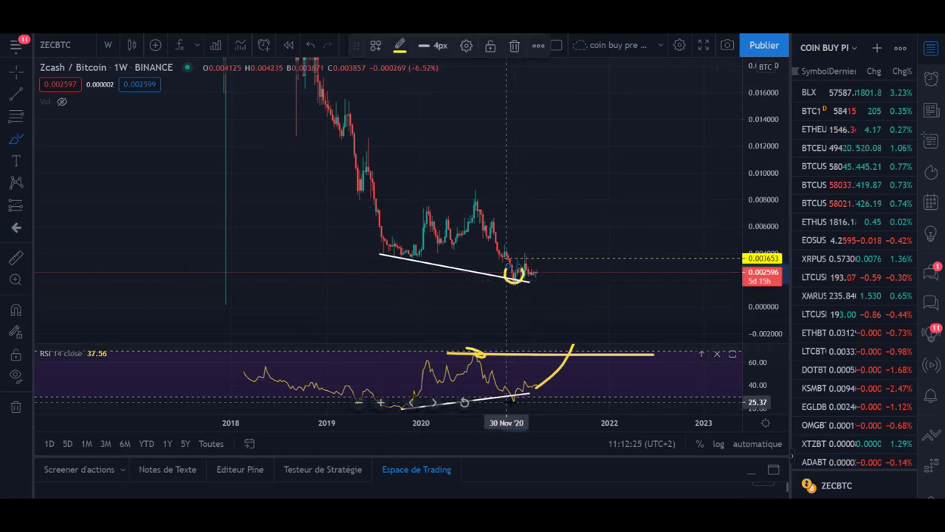
{"action": "mouse_move", "coordinate": [528, 272]}
{"action": "left_mouse_down"}
{"action": "mouse_move", "coordinate": [570, 252]}
{"action": "mouse_move", "coordinate": [681, 144]}
{"action": "mouse_move", "coordinate": [710, 198]}
{"action": "mouse_move", "coordinate": [735, 107]}
{"action": "left_mouse_up"}
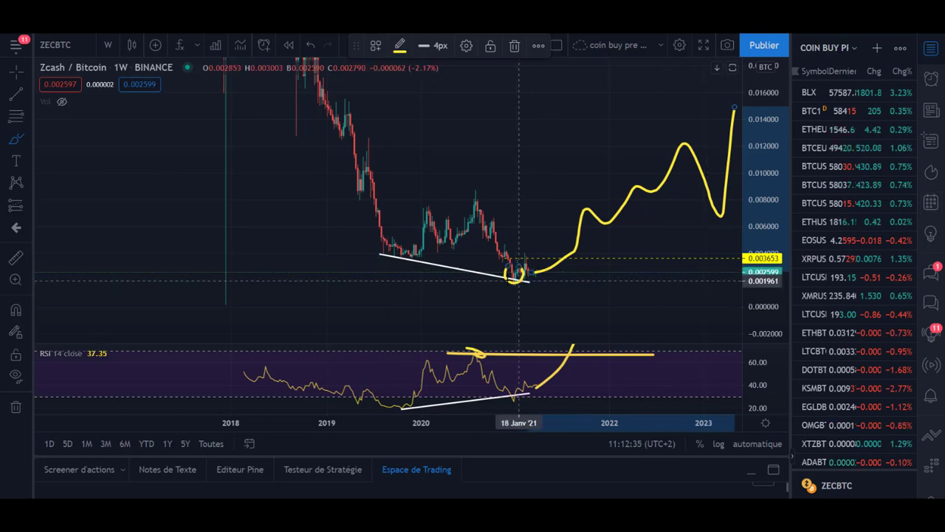
{"action": "mouse_move", "coordinate": [552, 257]}
{"action": "left_mouse_down"}
{"action": "mouse_move", "coordinate": [594, 222]}
{"action": "mouse_move", "coordinate": [693, 239]}
{"action": "mouse_move", "coordinate": [709, 190]}
{"action": "left_mouse_up"}
{"action": "key", "text": "ctrl+z"}
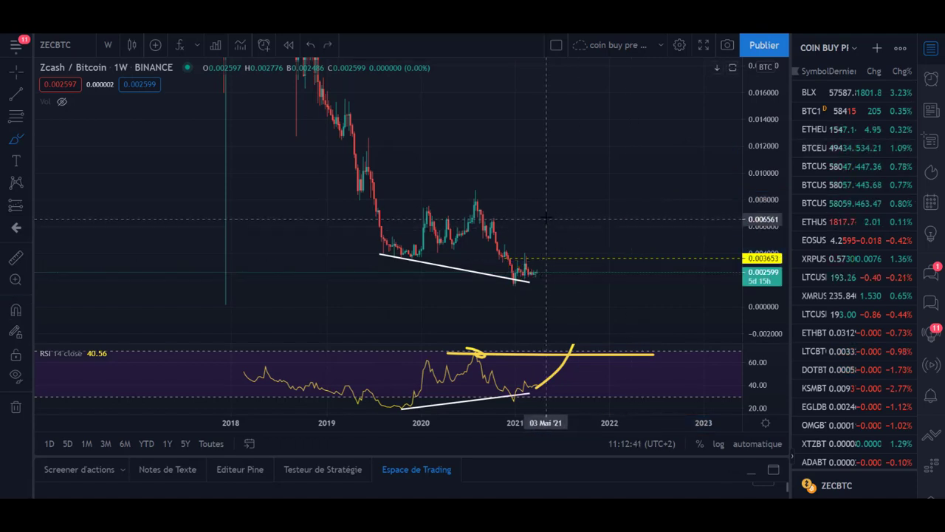
Brush a ZECBTC projection to 0.0078, down to about 0.0046 and up to 0.0126, with range boundaries near 0.0085 and 0.001
{"action": "left_click_drag", "start_coordinate": [522, 273], "coordinate": [570, 202]}
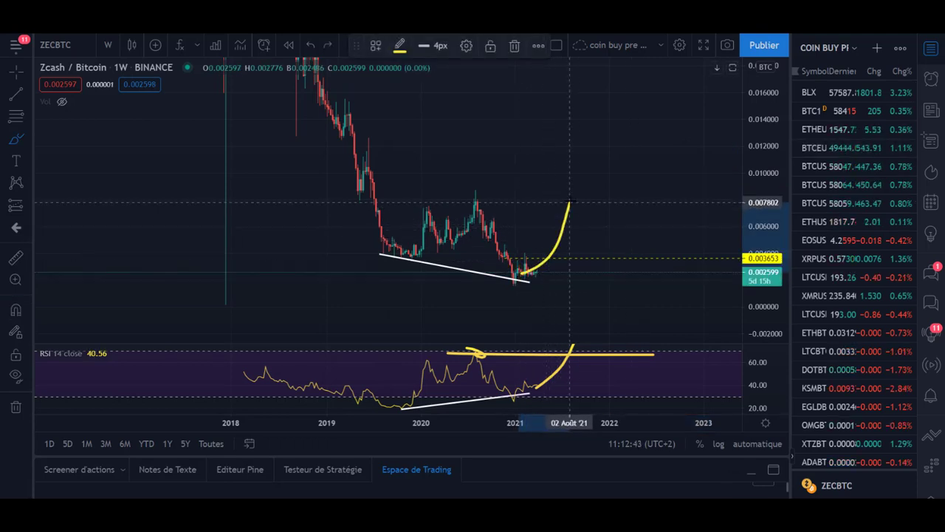
{"action": "mouse_move", "coordinate": [597, 238]}
{"action": "left_mouse_down"}
{"action": "mouse_move", "coordinate": [675, 183]}
{"action": "mouse_move", "coordinate": [707, 136]}
{"action": "left_mouse_up"}
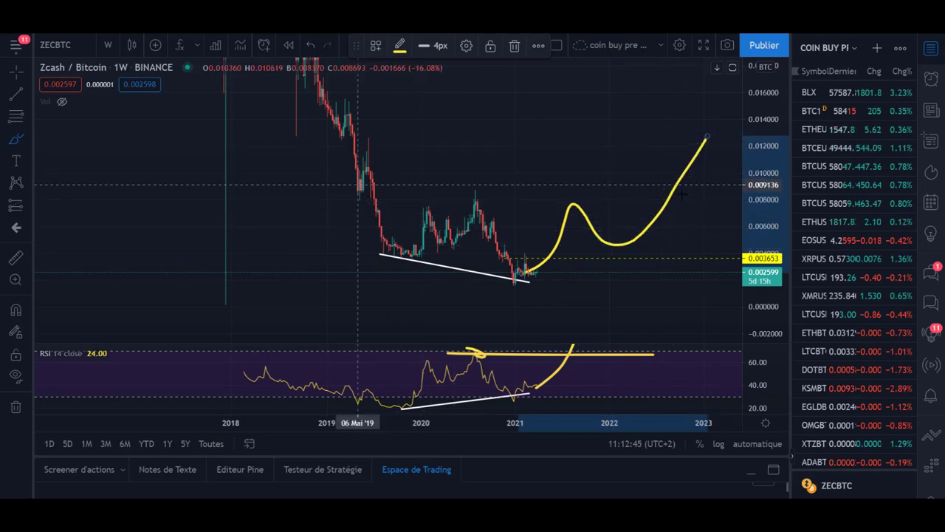
{"action": "left_click_drag", "start_coordinate": [359, 185], "coordinate": [742, 191]}
{"action": "left_click_drag", "start_coordinate": [733, 291], "coordinate": [348, 200]}
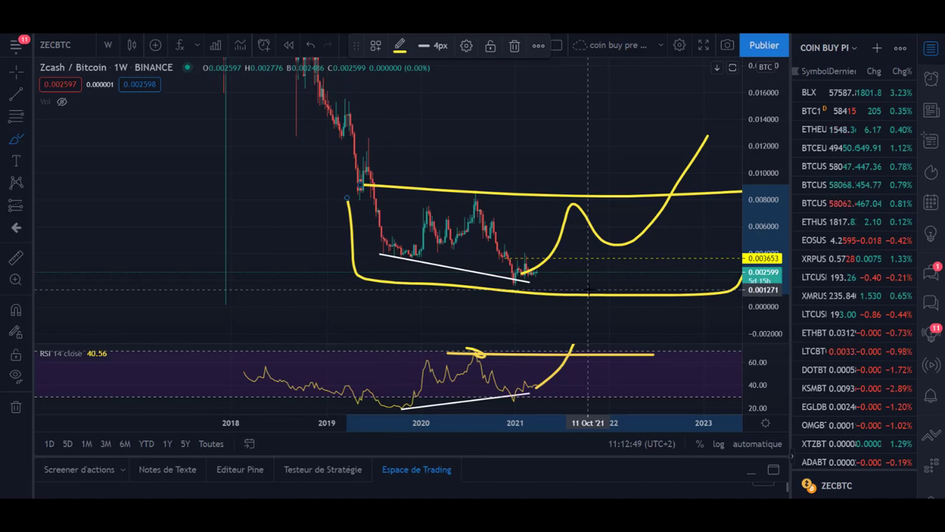
Switch the ZECBTC chart to the daily interval and delete the yellow curved price projection starting in early 2021
{"action": "left_click", "coordinate": [107, 45]}
{"action": "left_click", "coordinate": [118, 428]}
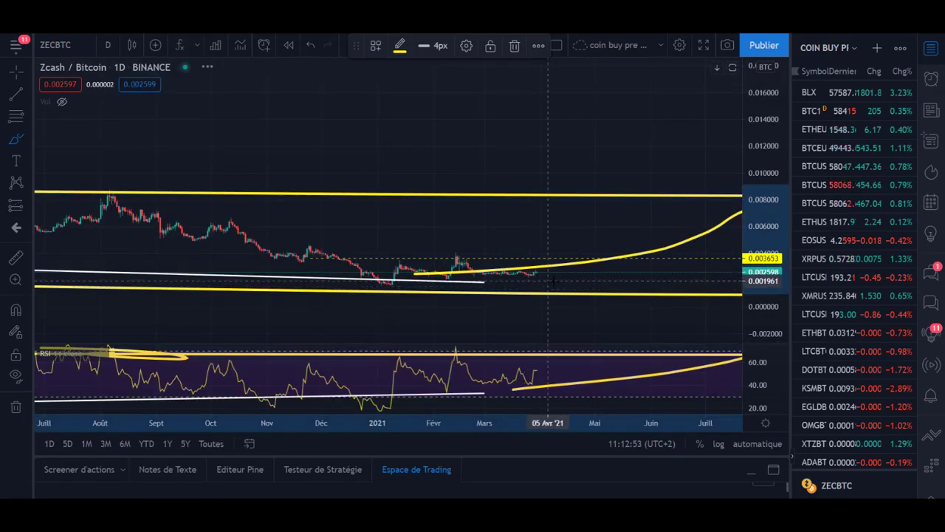
{"action": "scroll", "coordinate": [553, 279], "scroll_direction": "down", "scroll_amount": 4}
{"action": "left_click_drag", "start_coordinate": [762, 263], "coordinate": [583, 49]}
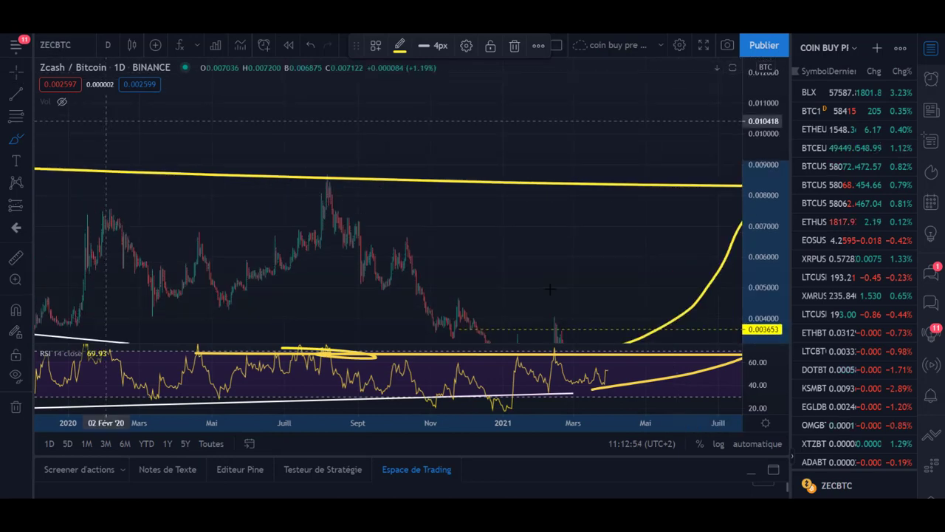
{"action": "scroll", "coordinate": [719, 282], "scroll_direction": "up", "scroll_amount": 5}
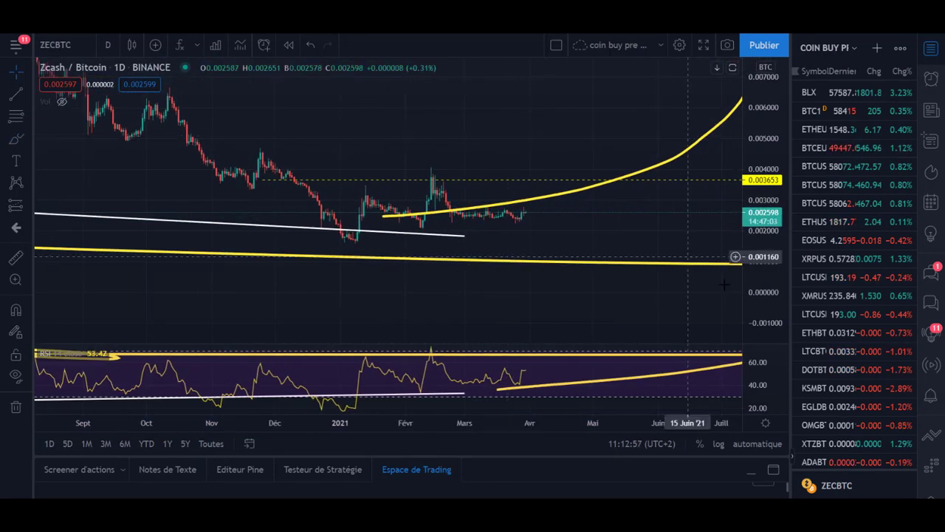
{"action": "left_click_drag", "start_coordinate": [763, 292], "coordinate": [595, 139]}
{"action": "left_click", "coordinate": [497, 206]}
{"action": "key", "text": "Delete"}
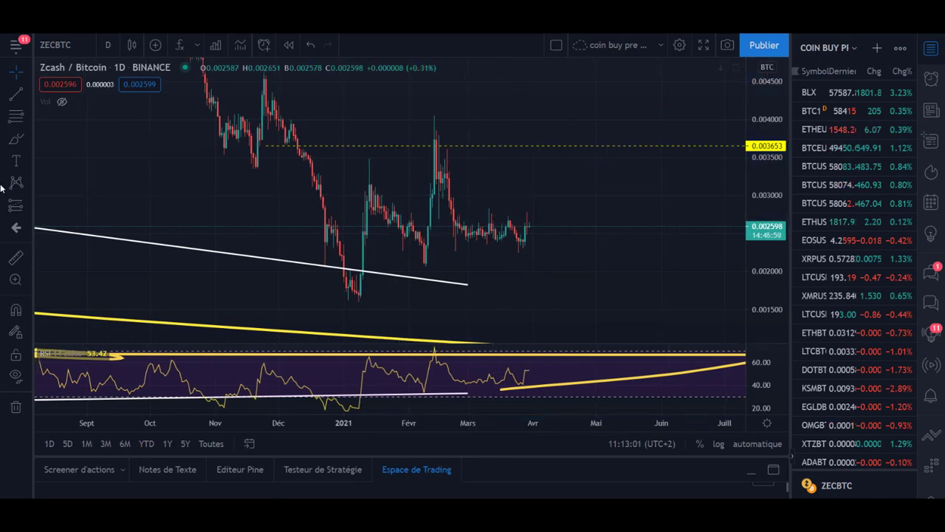
Brush the ZECBTC swings since December 2020, circle the February 2021 low, project a rise to about 0.0042, and undo the projection
{"action": "left_click", "coordinate": [15, 139]}
{"action": "mouse_move", "coordinate": [318, 210]}
{"action": "left_mouse_down"}
{"action": "mouse_move", "coordinate": [378, 198]}
{"action": "mouse_move", "coordinate": [420, 257]}
{"action": "mouse_move", "coordinate": [402, 255]}
{"action": "mouse_move", "coordinate": [421, 255]}
{"action": "mouse_move", "coordinate": [432, 134]}
{"action": "left_mouse_up"}
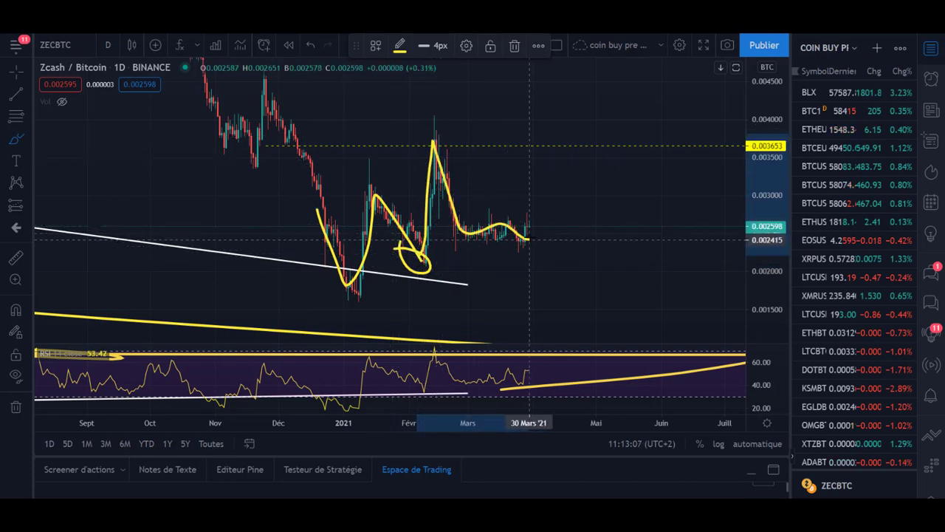
{"action": "left_click_drag", "start_coordinate": [531, 235], "coordinate": [615, 105]}
{"action": "mouse_move", "coordinate": [280, 172]}
{"action": "left_mouse_down"}
{"action": "mouse_move", "coordinate": [412, 185]}
{"action": "mouse_move", "coordinate": [634, 102]}
{"action": "left_mouse_up"}
{"action": "key", "text": "ctrl+z"}
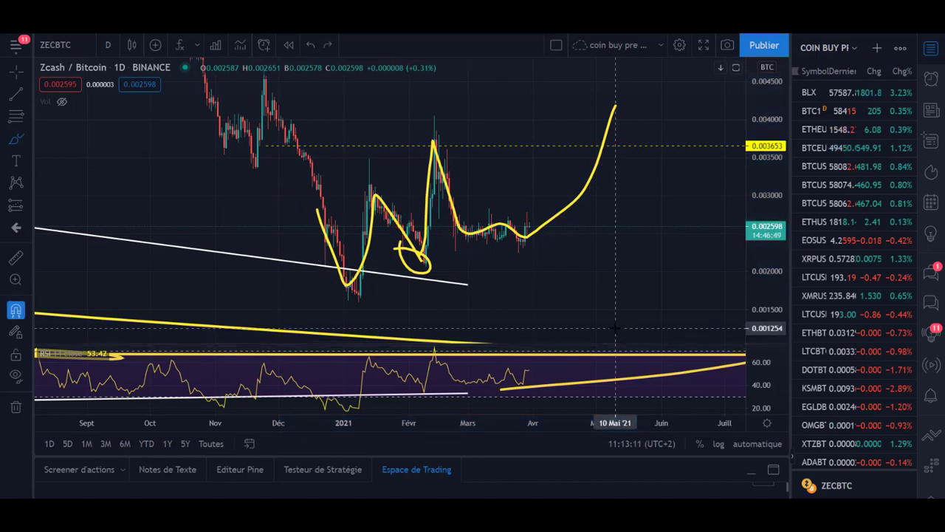
Brush horizontal ZECBTC levels near 0.00377 and 0.0025, and add a Fibonacci retracement between 0.001611 and 0.004038
{"action": "left_click_drag", "start_coordinate": [428, 136], "coordinate": [531, 136]}
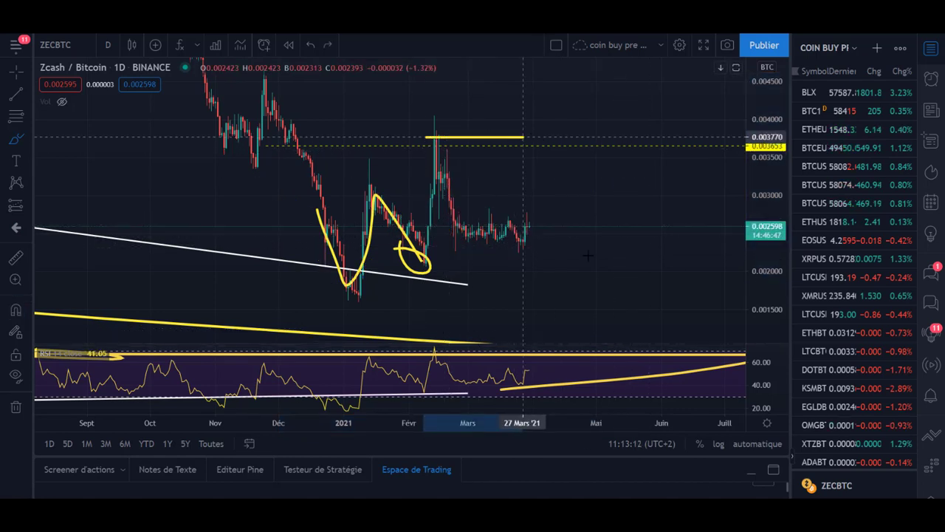
{"action": "left_click_drag", "start_coordinate": [456, 233], "coordinate": [534, 237]}
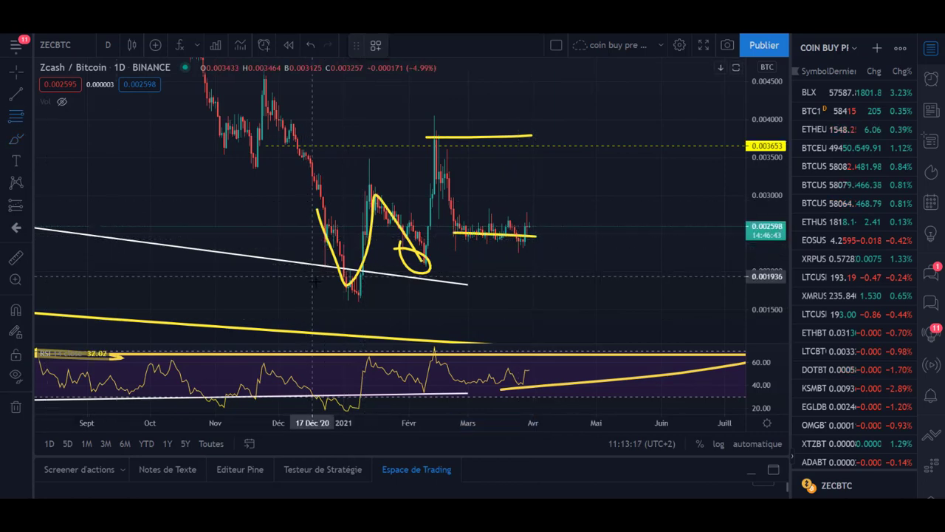
{"action": "left_click", "coordinate": [321, 301]}
{"action": "left_click", "coordinate": [464, 117]}
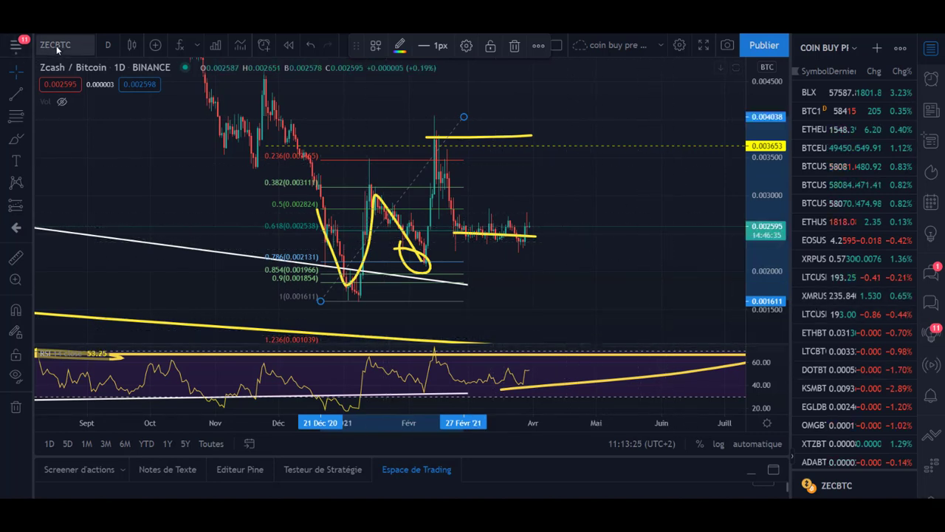
Load the Binance ZECUSD chart and set it to the weekly interval
{"action": "left_click", "coordinate": [87, 39]}
{"action": "type", "text": "ZECUSD"}
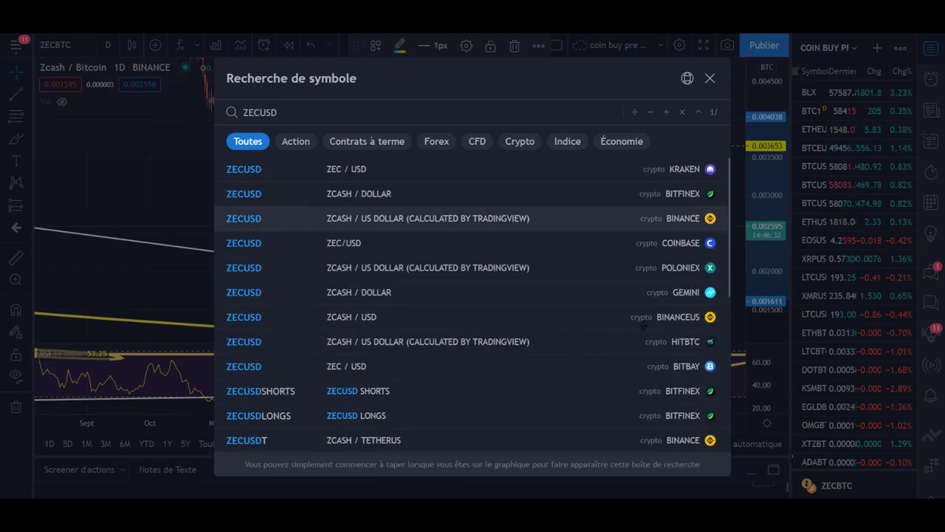
{"action": "left_click", "coordinate": [443, 218]}
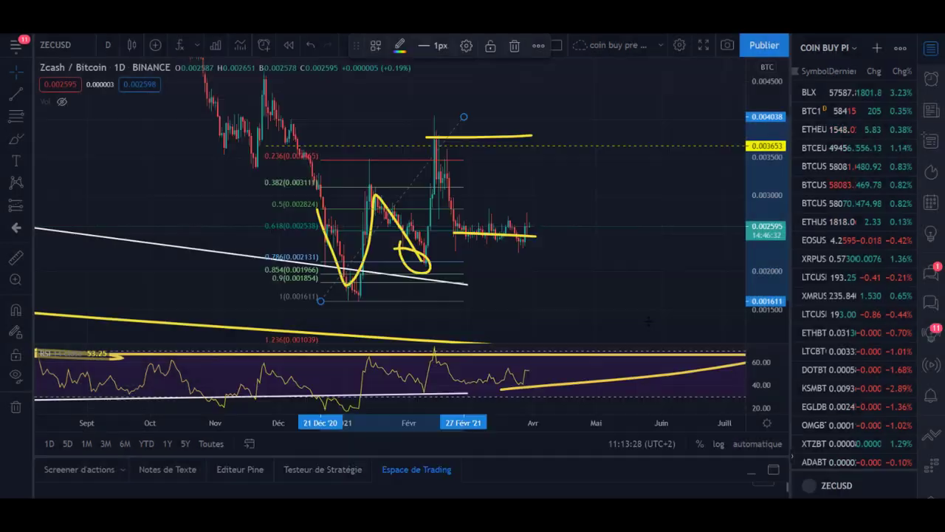
{"action": "left_click", "coordinate": [108, 44]}
{"action": "left_click", "coordinate": [120, 448]}
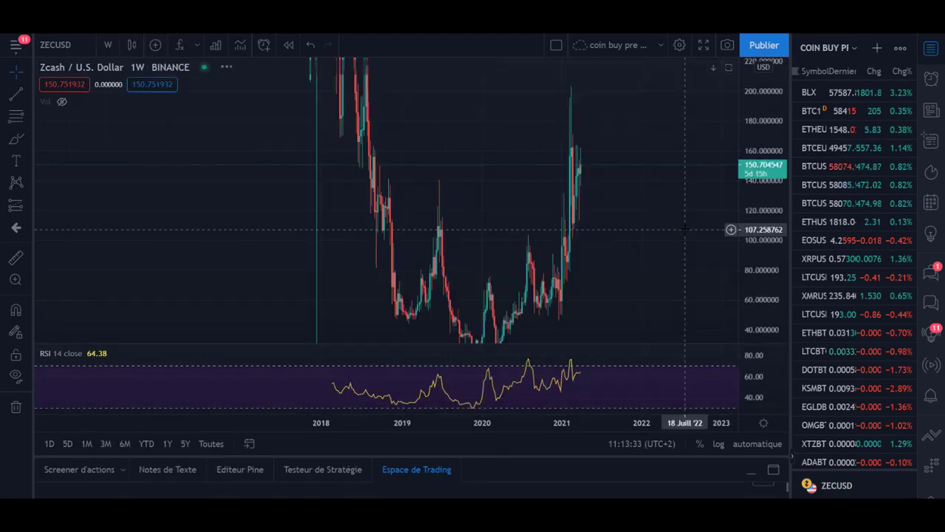
Brush a yellow arrow from the last ZECUSD candle up to about 460 USD at the start of 2022
{"action": "left_click_drag", "start_coordinate": [770, 131], "coordinate": [770, 284]}
{"action": "left_click", "coordinate": [16, 73]}
{"action": "left_click_drag", "start_coordinate": [513, 178], "coordinate": [516, 235]}
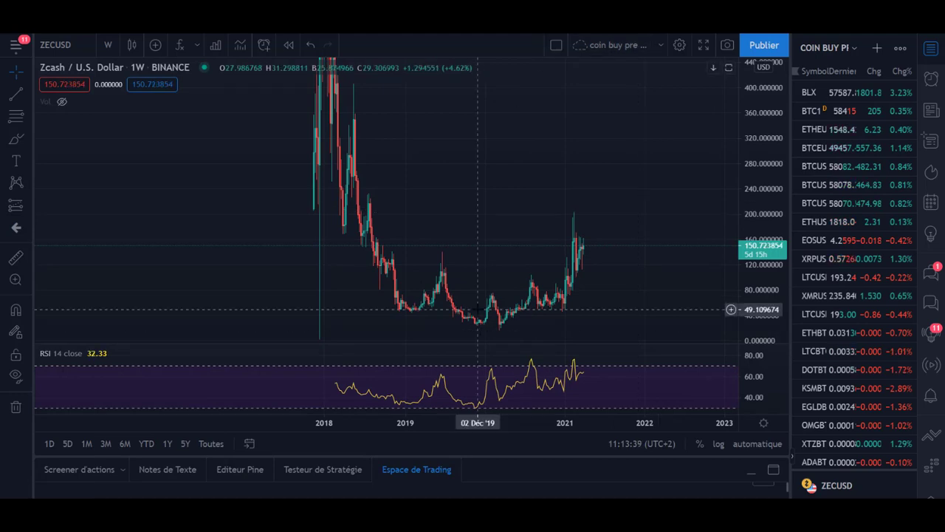
{"action": "left_click_drag", "start_coordinate": [600, 289], "coordinate": [532, 281]}
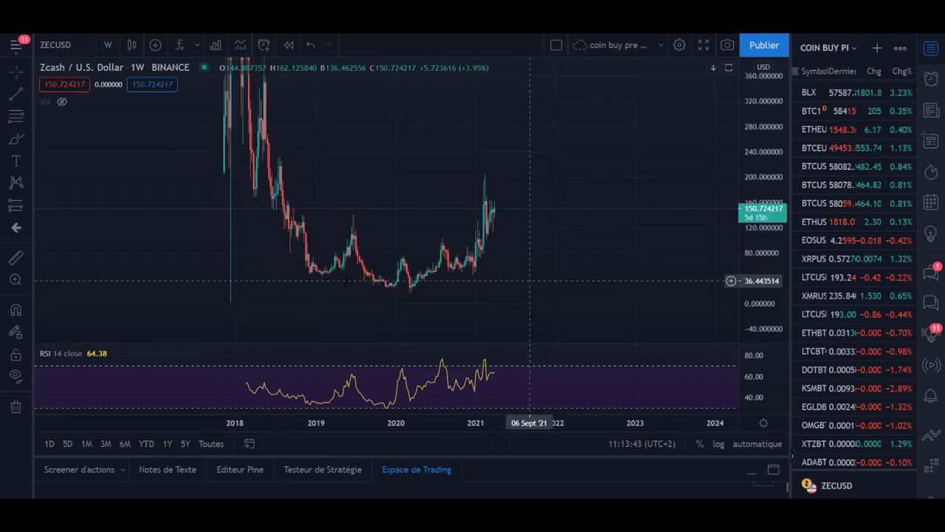
{"action": "left_click_drag", "start_coordinate": [467, 298], "coordinate": [425, 322]}
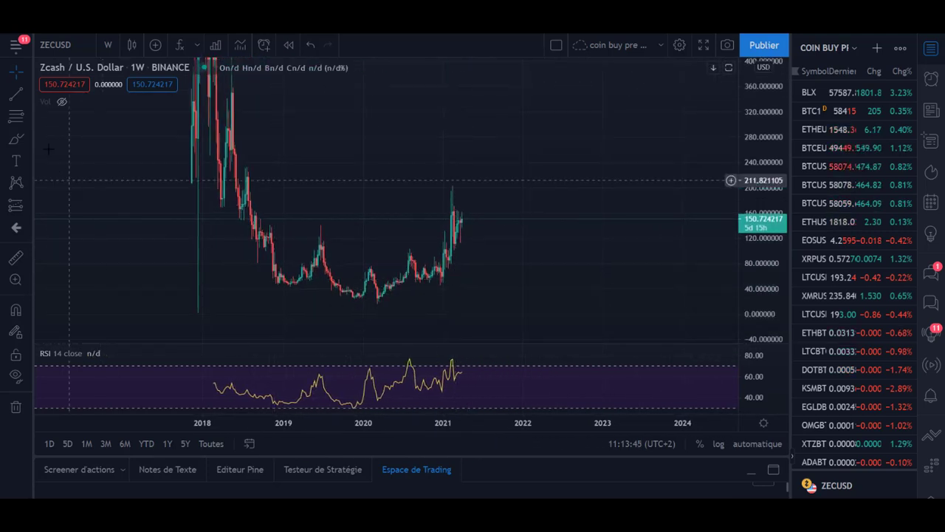
{"action": "left_click", "coordinate": [19, 144]}
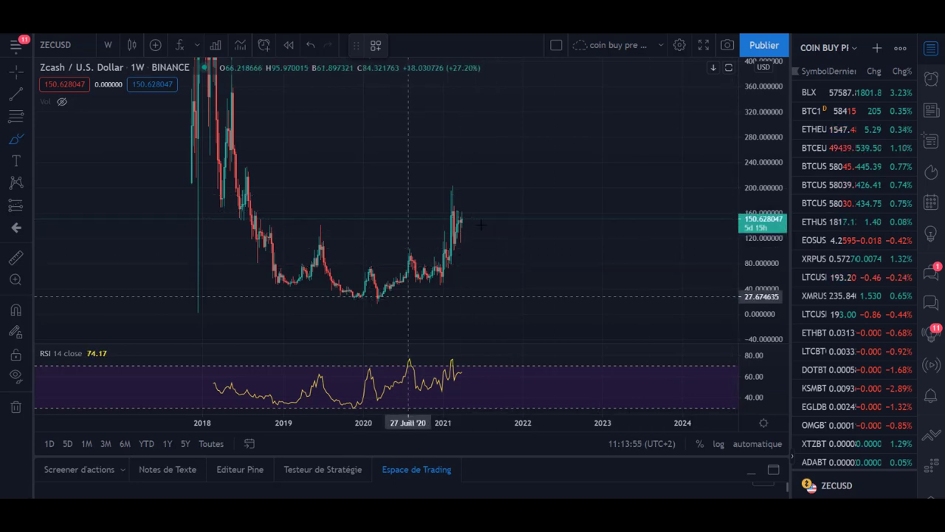
{"action": "left_click_drag", "start_coordinate": [776, 169], "coordinate": [769, 226]}
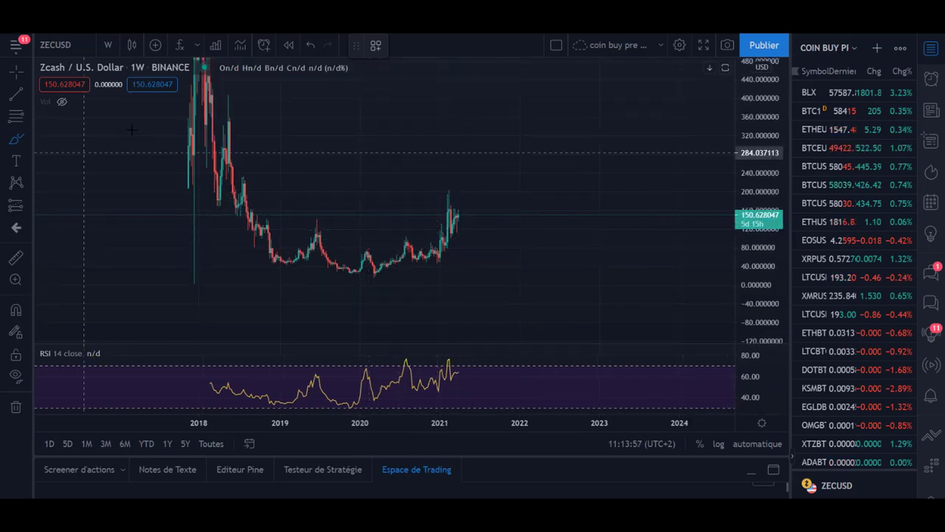
{"action": "left_click", "coordinate": [16, 72]}
{"action": "left_click_drag", "start_coordinate": [358, 158], "coordinate": [405, 286]}
{"action": "left_click_drag", "start_coordinate": [430, 354], "coordinate": [353, 206]}
{"action": "left_click", "coordinate": [16, 139]}
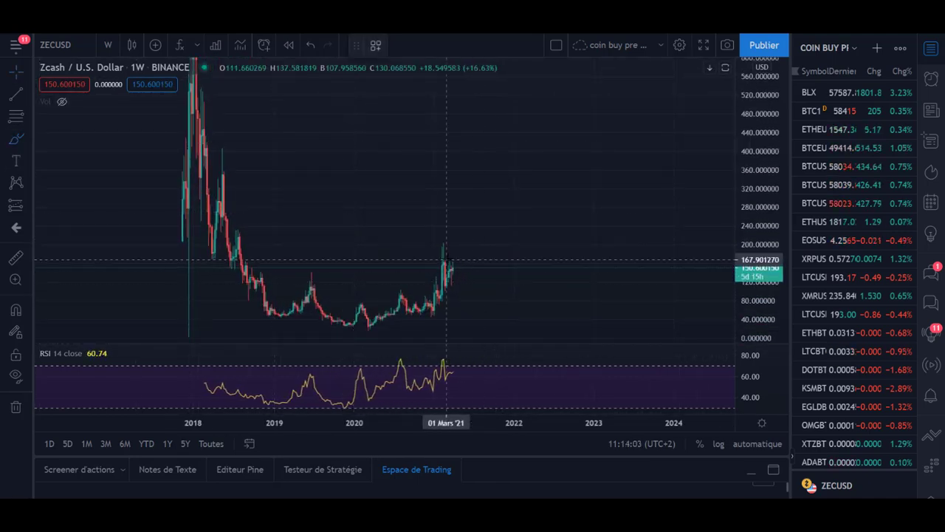
{"action": "mouse_move", "coordinate": [459, 263]}
{"action": "left_mouse_down"}
{"action": "mouse_move", "coordinate": [517, 126]}
{"action": "mouse_move", "coordinate": [490, 125]}
{"action": "left_mouse_up"}
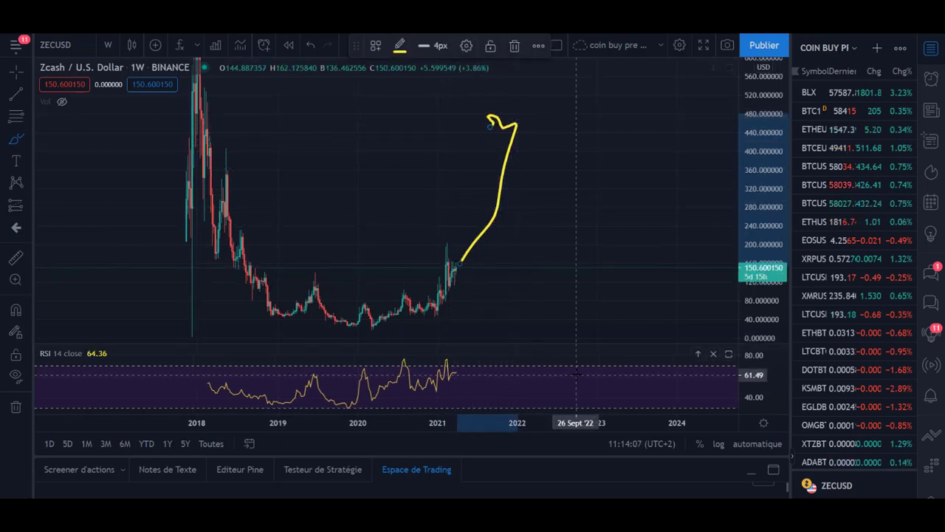
Add a Fibonacci retracement on ZECUSD between about 17.83 and 104.46, from September 2019 to December 2020
{"action": "scroll", "coordinate": [454, 369], "scroll_direction": "up", "scroll_amount": 1}
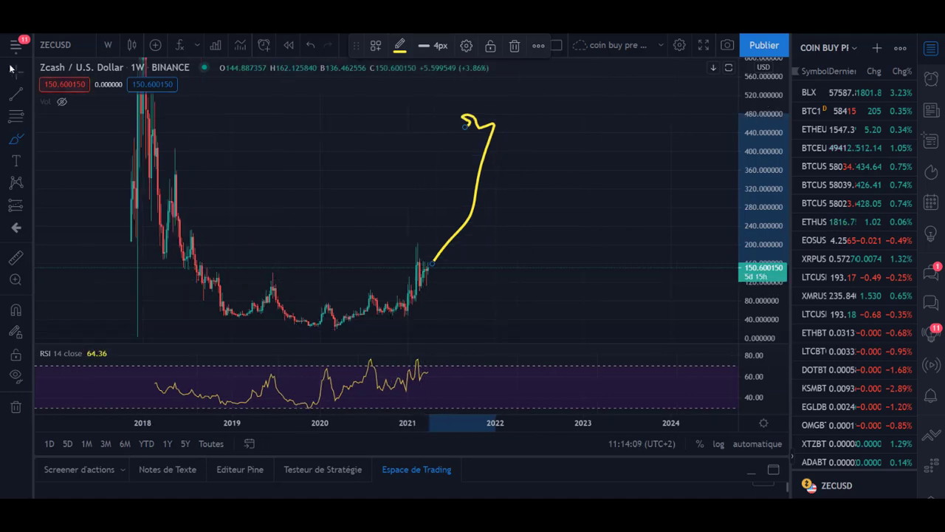
{"action": "scroll", "coordinate": [539, 257], "scroll_direction": "up", "scroll_amount": 2}
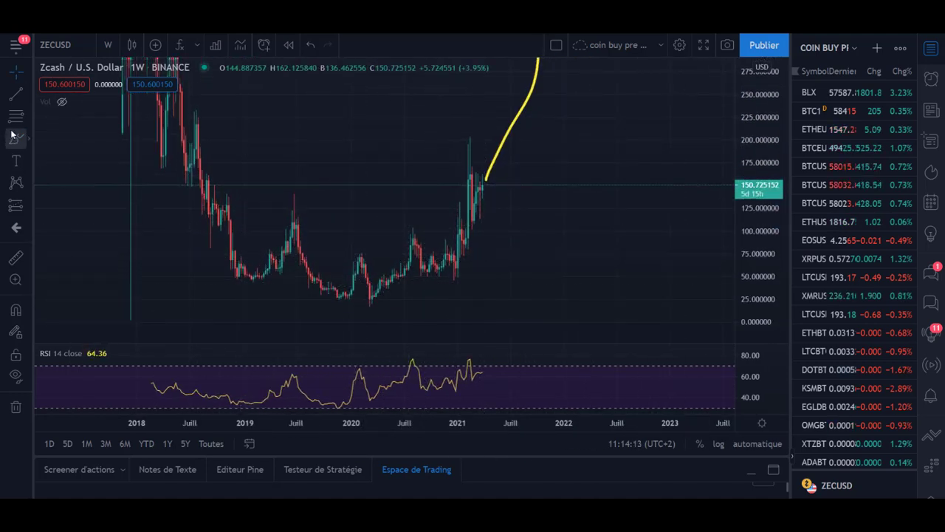
{"action": "key", "text": "alt+f"}
{"action": "left_click", "coordinate": [322, 306]}
{"action": "left_click", "coordinate": [455, 226]}
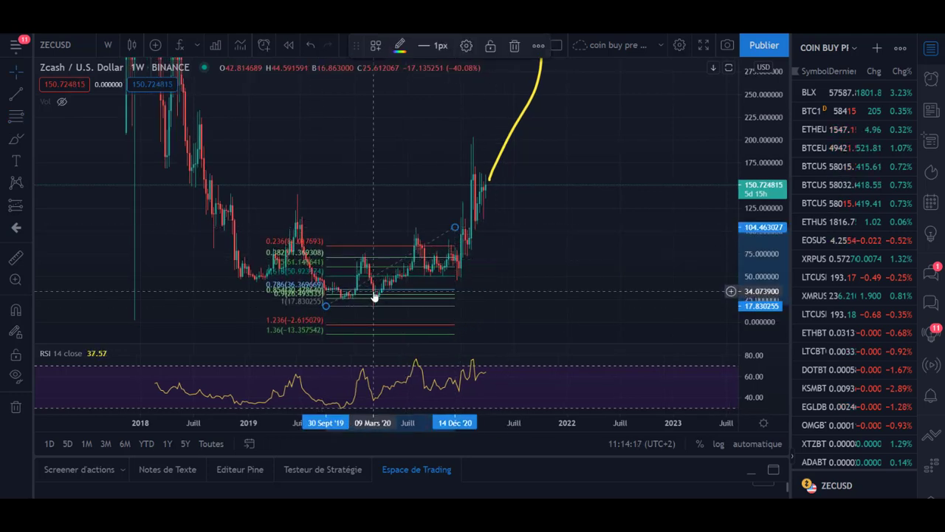
Examine the weekly ZECUSD price history around the Fibonacci retracement and the yellow upward projection
{"action": "mouse_move", "coordinate": [545, 266]}
{"action": "left_mouse_down"}
{"action": "mouse_move", "coordinate": [439, 295]}
{"action": "mouse_move", "coordinate": [433, 325]}
{"action": "left_mouse_up"}
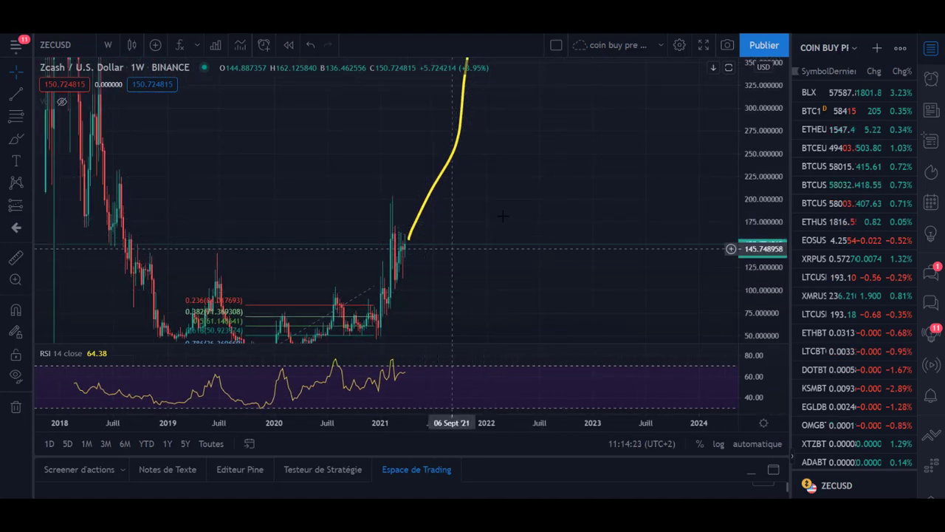
{"action": "left_click_drag", "start_coordinate": [560, 206], "coordinate": [605, 254]}
{"action": "left_click_drag", "start_coordinate": [317, 169], "coordinate": [598, 371]}
{"action": "left_click_drag", "start_coordinate": [483, 168], "coordinate": [400, 4]}
{"action": "left_click_drag", "start_coordinate": [497, 243], "coordinate": [338, 127]}
{"action": "left_click_drag", "start_coordinate": [528, 275], "coordinate": [540, 295]}
{"action": "left_click_drag", "start_coordinate": [360, 168], "coordinate": [288, 157]}
{"action": "left_click_drag", "start_coordinate": [367, 150], "coordinate": [393, 161]}
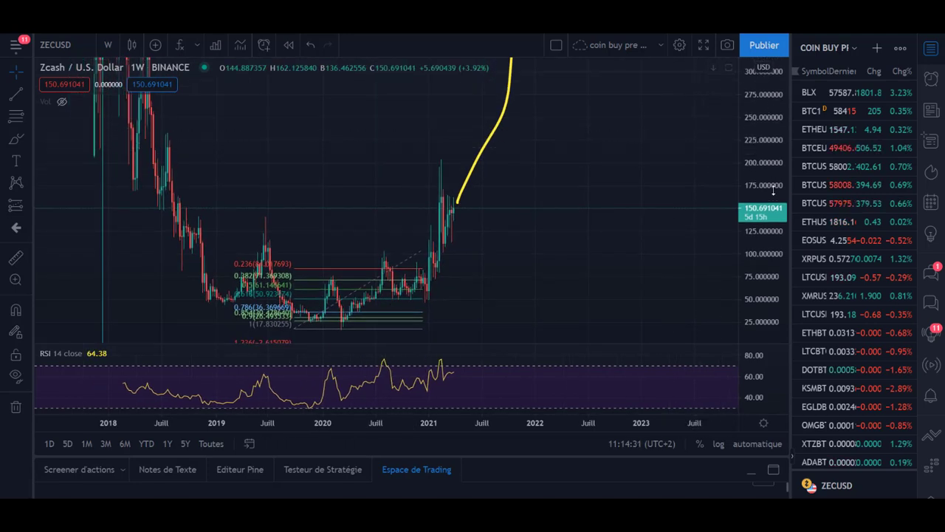
{"action": "left_click_drag", "start_coordinate": [566, 235], "coordinate": [598, 234]}
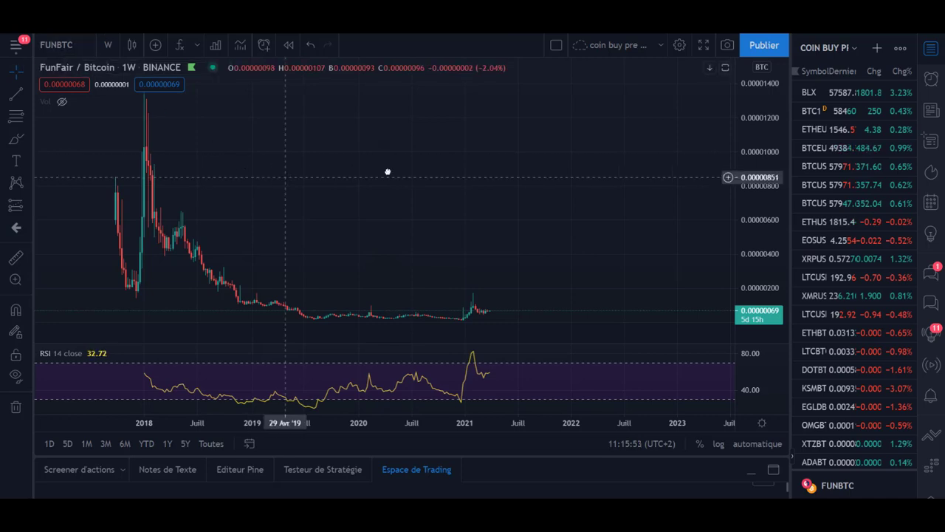
Examine the weekly FUNBTC price history from the 2018 peak to the early 2021 spike
{"action": "left_click_drag", "start_coordinate": [336, 172], "coordinate": [462, 167]}
{"action": "left_click_drag", "start_coordinate": [527, 234], "coordinate": [512, 197]}
{"action": "left_click_drag", "start_coordinate": [745, 276], "coordinate": [745, 211]}
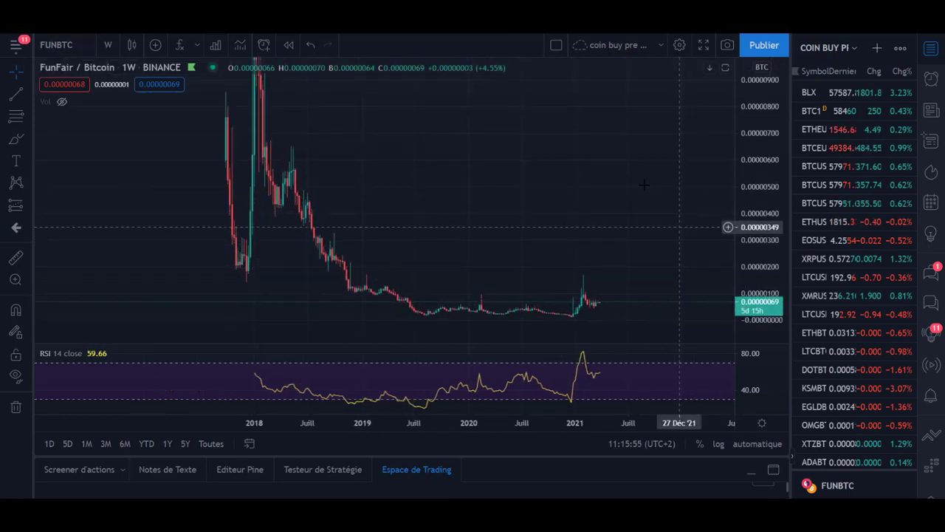
{"action": "left_click_drag", "start_coordinate": [620, 239], "coordinate": [594, 207]}
{"action": "scroll", "coordinate": [594, 207], "scroll_direction": "up", "scroll_amount": 3}
{"action": "left_click_drag", "start_coordinate": [532, 214], "coordinate": [507, 213]}
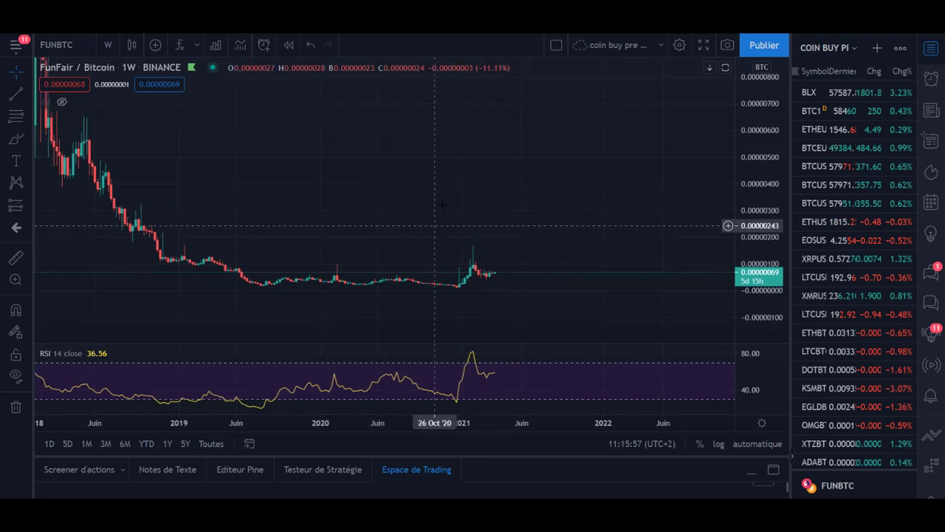
{"action": "scroll", "coordinate": [414, 216], "scroll_direction": "down", "scroll_amount": 4}
{"action": "left_click_drag", "start_coordinate": [751, 171], "coordinate": [751, 219]}
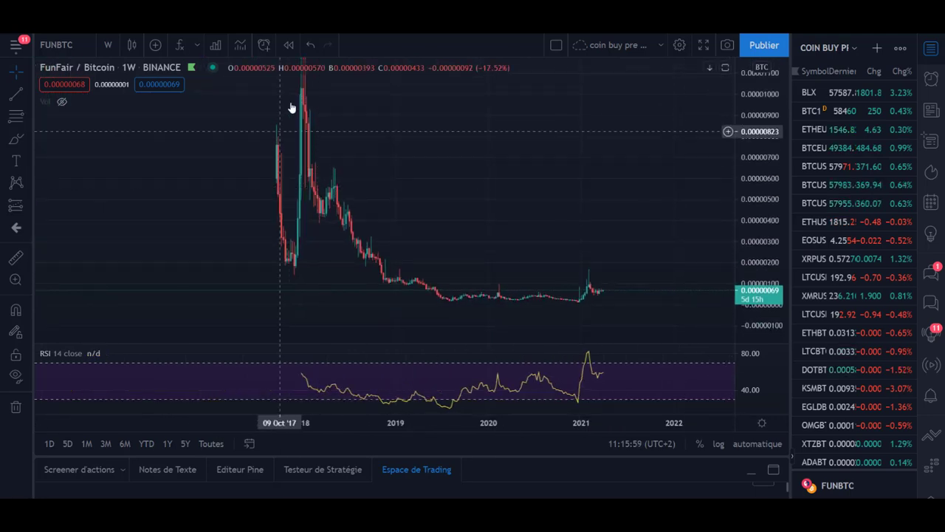
{"action": "left_click_drag", "start_coordinate": [549, 219], "coordinate": [526, 177]}
{"action": "left_click_drag", "start_coordinate": [745, 285], "coordinate": [743, 127]}
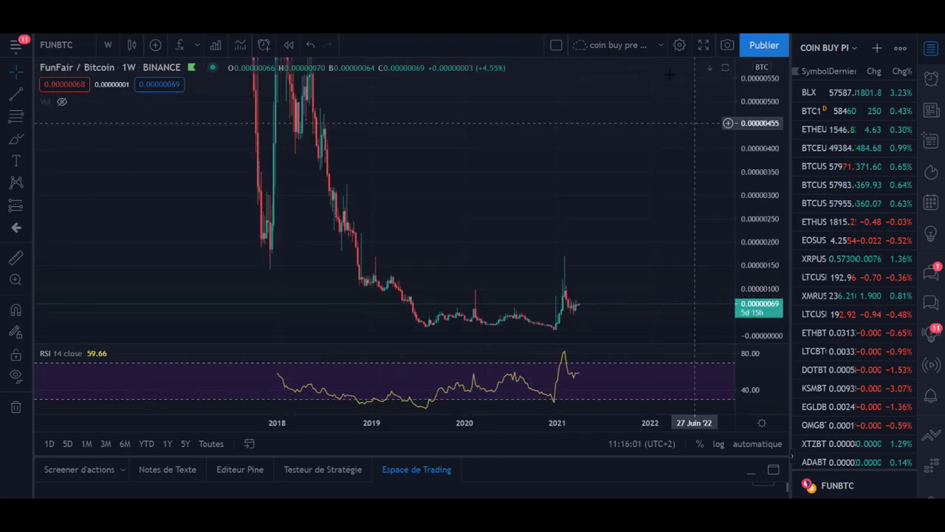
{"action": "left_click_drag", "start_coordinate": [555, 215], "coordinate": [490, 152]}
{"action": "left_click_drag", "start_coordinate": [748, 285], "coordinate": [746, 175]}
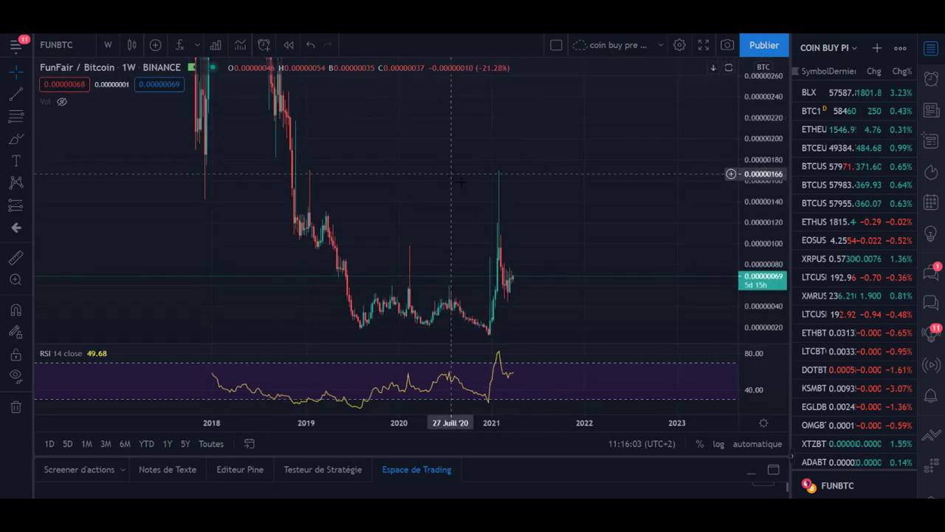
{"action": "left_click_drag", "start_coordinate": [395, 173], "coordinate": [343, 155]}
{"action": "left_click", "coordinate": [27, 118]}
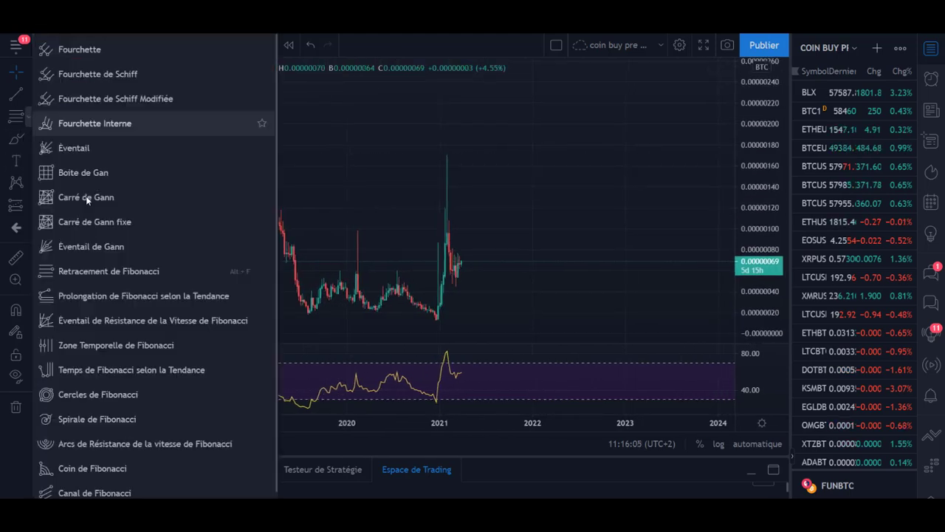
{"action": "left_click", "coordinate": [27, 139]}
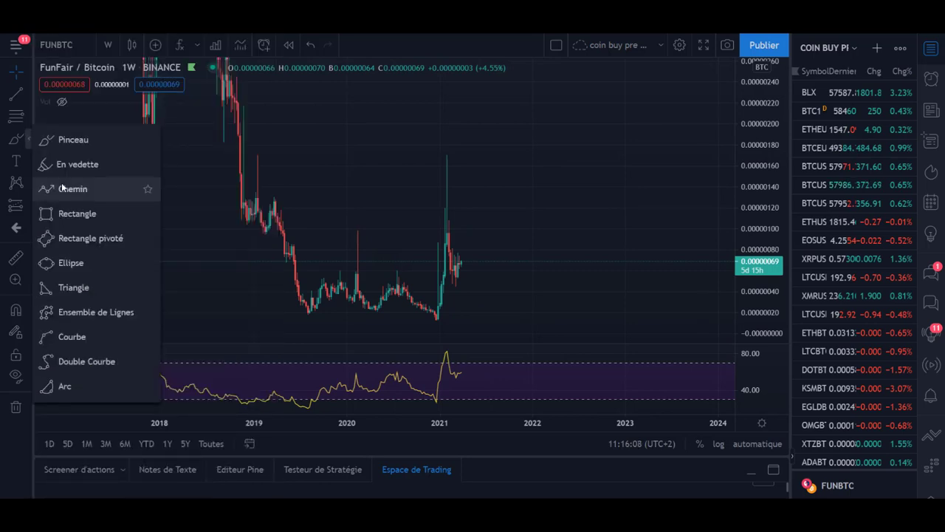
{"action": "left_click", "coordinate": [26, 116]}
{"action": "left_click", "coordinate": [27, 116]}
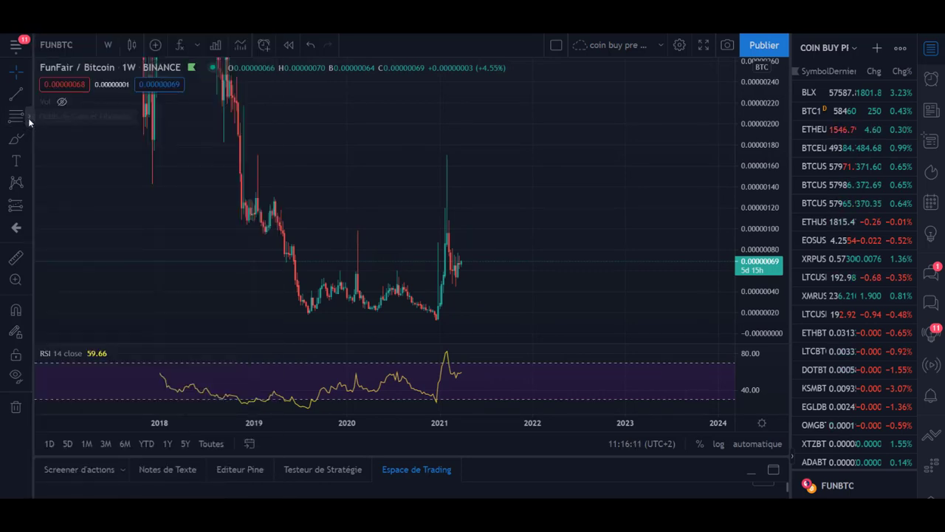
{"action": "left_click", "coordinate": [27, 117]}
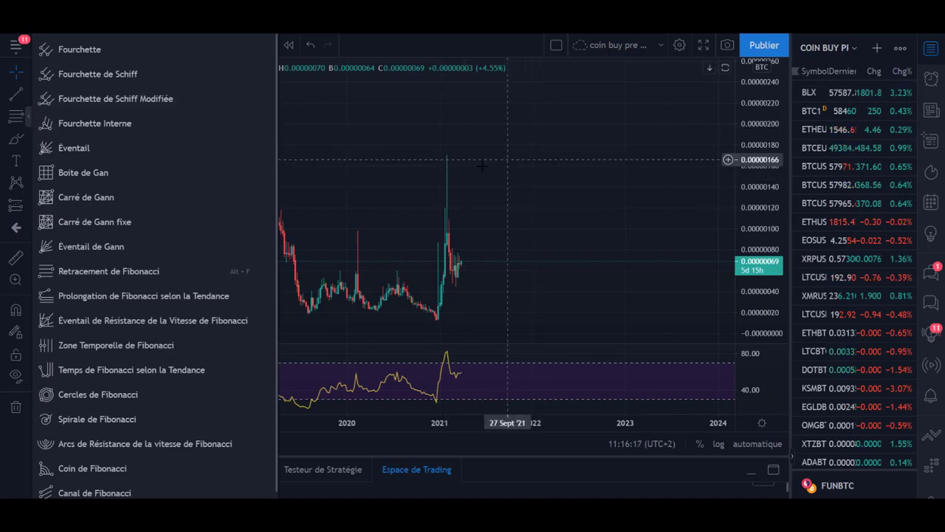
{"action": "left_click", "coordinate": [313, 168]}
Try a rectangle around the FUNBTC range from April 2019 to early 2021, between 0.00000009 and 0.00000063, and delete it
{"action": "left_click_drag", "start_coordinate": [421, 193], "coordinate": [464, 164]}
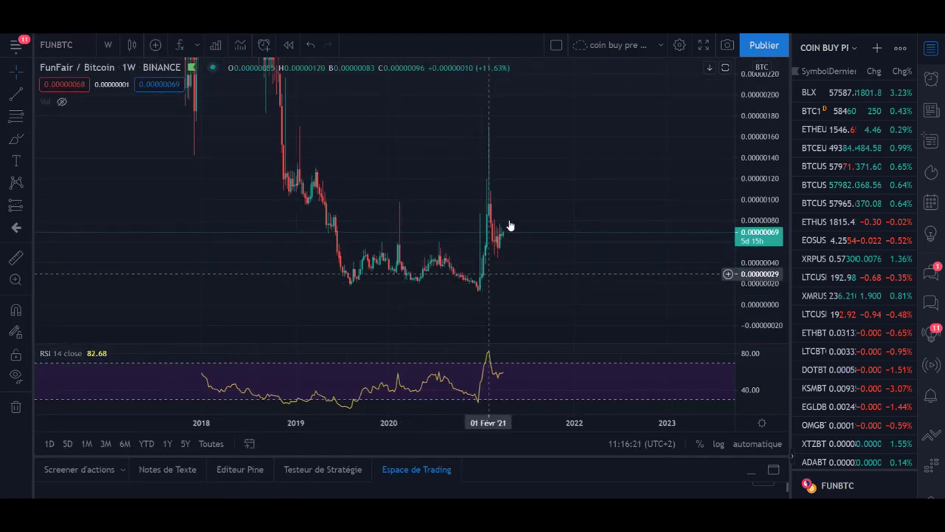
{"action": "left_click_drag", "start_coordinate": [595, 212], "coordinate": [568, 219]}
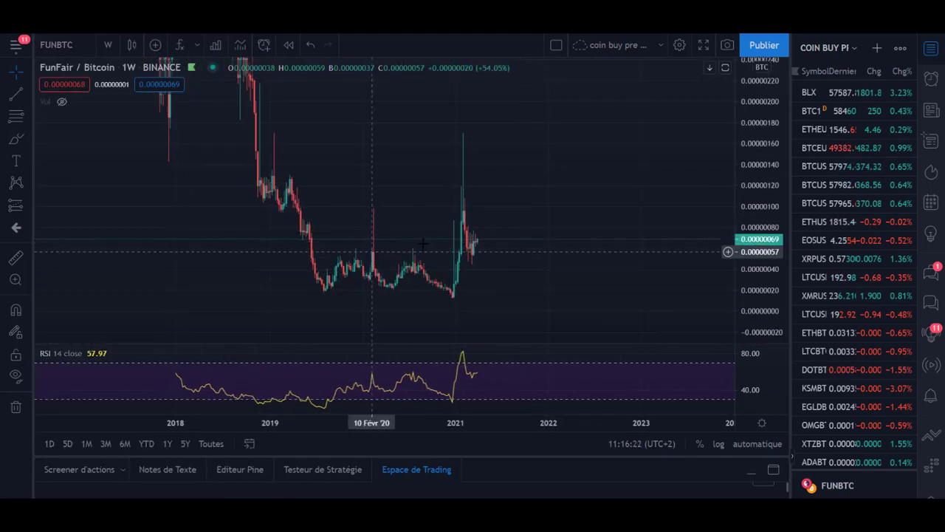
{"action": "left_click", "coordinate": [28, 138]}
{"action": "left_click", "coordinate": [76, 213]}
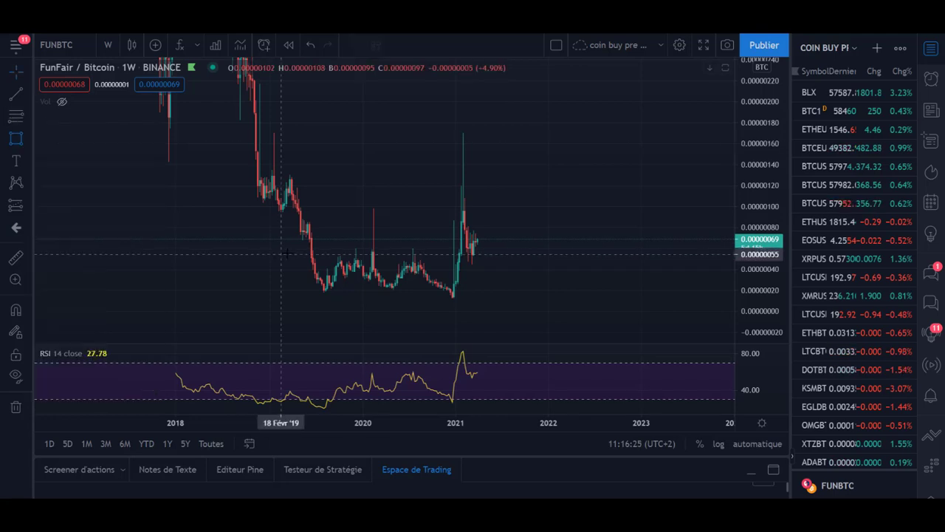
{"action": "left_click_drag", "start_coordinate": [292, 245], "coordinate": [454, 293]}
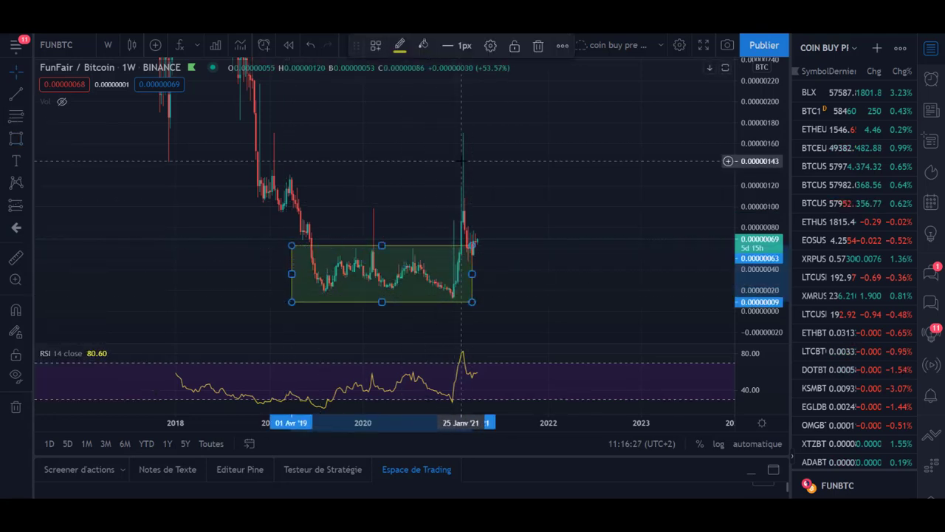
{"action": "key", "text": "Delete"}
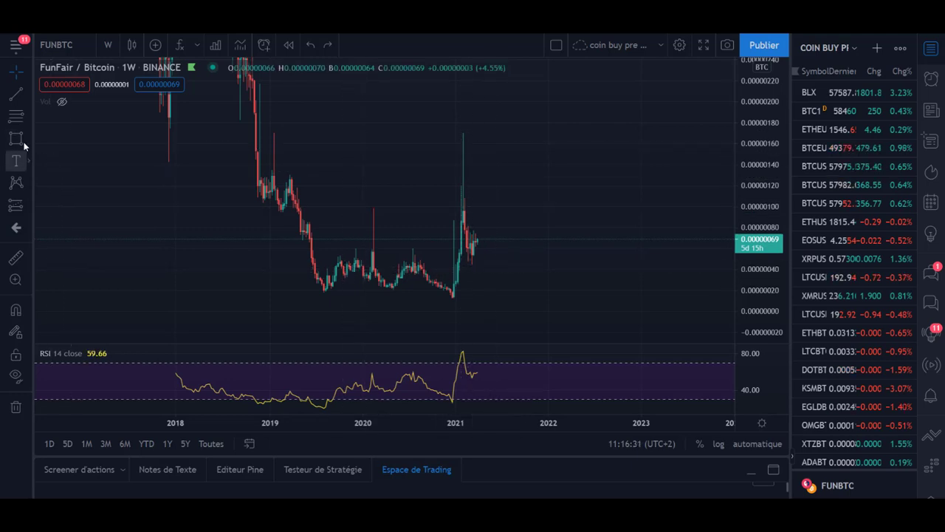
Add a horizontal line at 0.00000050 on the FUNBTC chart
{"action": "left_click", "coordinate": [26, 96]}
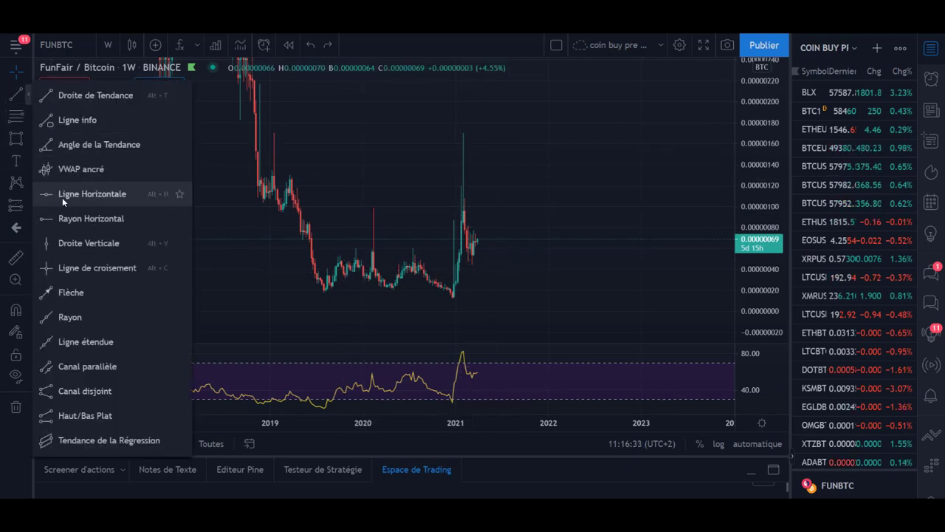
{"action": "left_click", "coordinate": [62, 195]}
{"action": "left_click", "coordinate": [384, 258]}
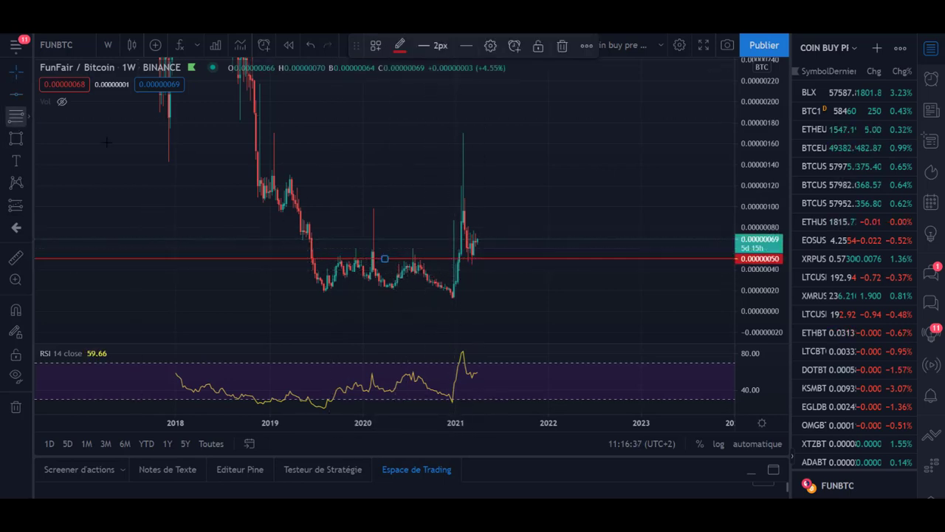
Add a Fibonacci retracement on FUNBTC between about 0.00000012 and 0.00000170, from November 2020 to July 2021
{"action": "left_click", "coordinate": [16, 116]}
{"action": "left_click", "coordinate": [440, 298]}
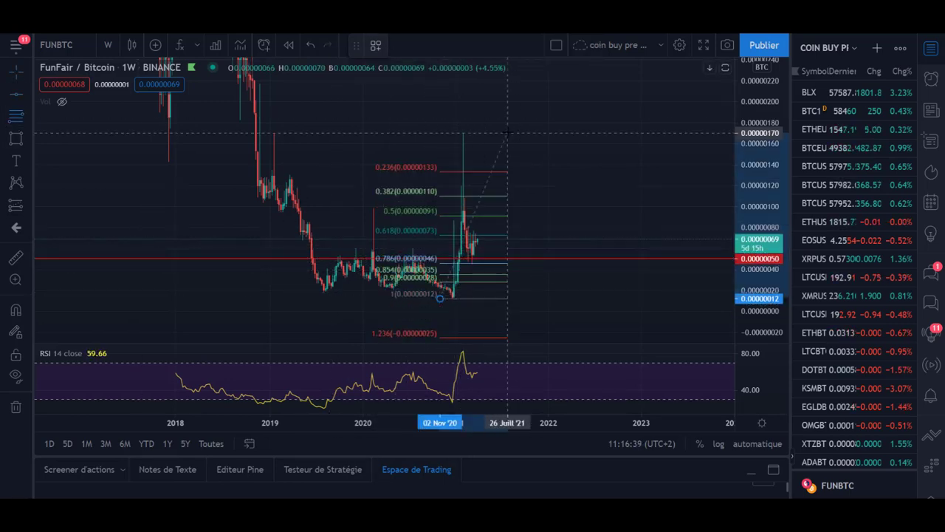
{"action": "left_click", "coordinate": [507, 133]}
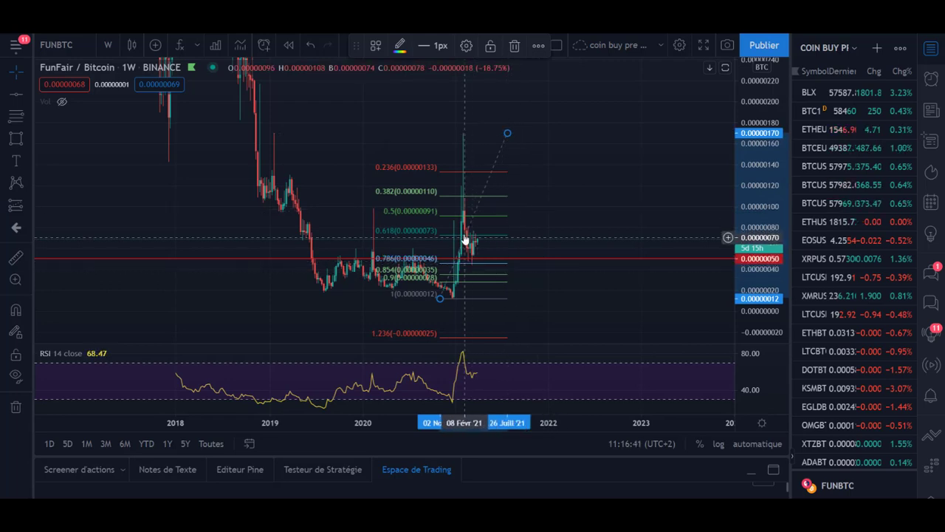
Brush a yellow projection on FUNBTC from the latest candle, dipping slightly and rising to about 0.00000190 by spring 2022
{"action": "left_click", "coordinate": [26, 139]}
{"action": "left_click", "coordinate": [56, 141]}
{"action": "mouse_move", "coordinate": [476, 233]}
{"action": "left_mouse_down"}
{"action": "mouse_move", "coordinate": [583, 205]}
{"action": "mouse_move", "coordinate": [582, 111]}
{"action": "left_mouse_up"}
Measure a FUNBTC rise from about 0.00000017 in May 2021 to 0.00001006 in September 2021, and clear the measurement
{"action": "left_click_drag", "start_coordinate": [763, 332], "coordinate": [763, 342]}
{"action": "scroll", "coordinate": [568, 299], "scroll_direction": "down", "scroll_amount": 4}
{"action": "left_click_drag", "start_coordinate": [746, 185], "coordinate": [746, 316]}
{"action": "scroll", "coordinate": [697, 267], "scroll_direction": "up", "scroll_amount": 2}
{"action": "scroll", "coordinate": [697, 268], "scroll_direction": "up", "scroll_amount": 2}
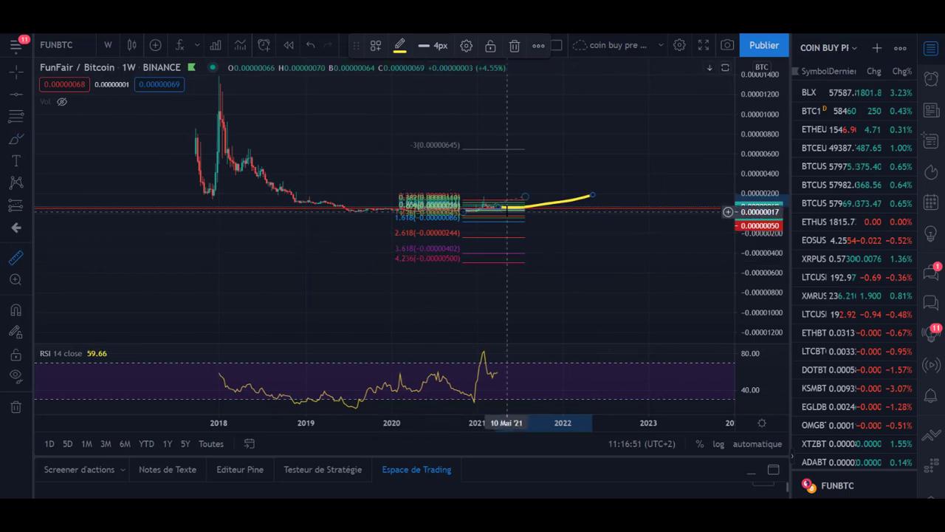
{"action": "left_click", "coordinate": [508, 207]}
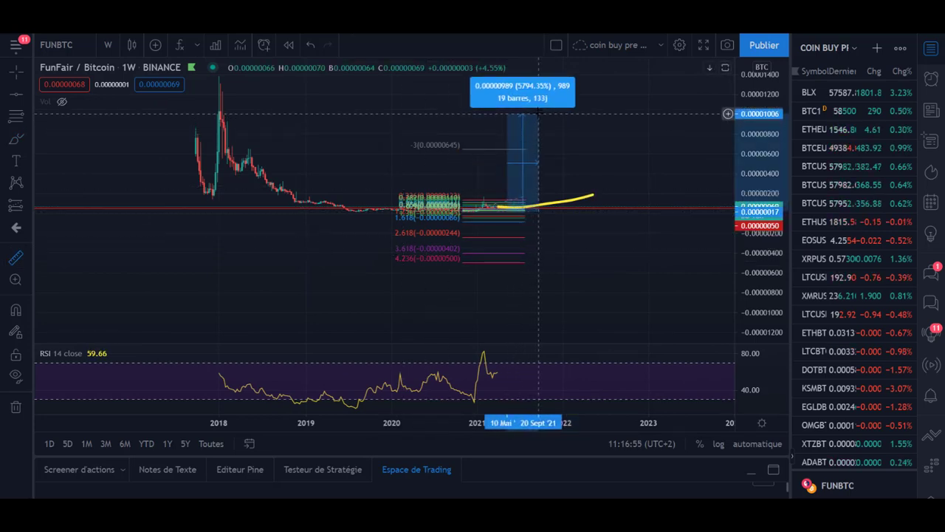
{"action": "key", "text": "Escape"}
Examine the weekly FUNBTC price history from the 2018 peak through the Fibonacci levels and the yellow projection
{"action": "left_click_drag", "start_coordinate": [747, 295], "coordinate": [747, 96]}
{"action": "left_click", "coordinate": [15, 73]}
{"action": "left_click_drag", "start_coordinate": [459, 172], "coordinate": [470, 316]}
{"action": "left_click_drag", "start_coordinate": [302, 194], "coordinate": [359, 331]}
{"action": "left_click_drag", "start_coordinate": [359, 217], "coordinate": [362, 164]}
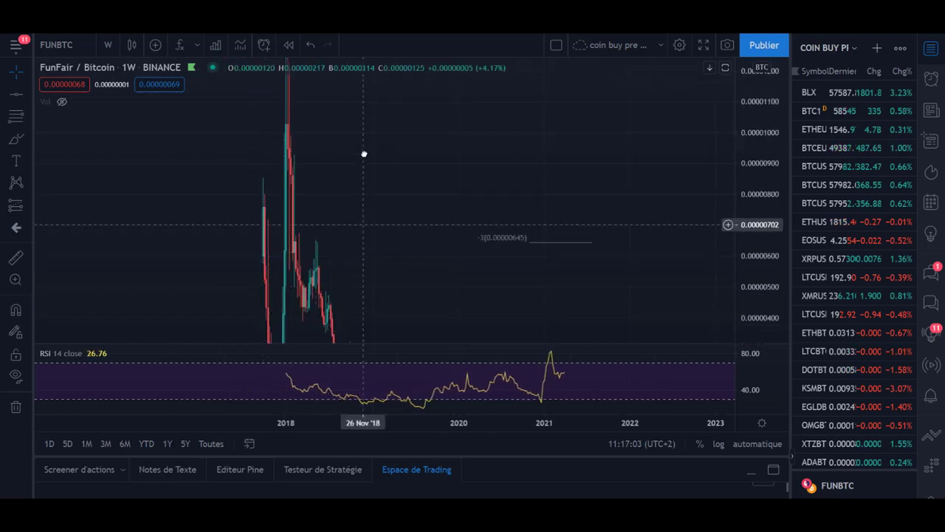
{"action": "left_click_drag", "start_coordinate": [321, 224], "coordinate": [289, 163]}
{"action": "left_click_drag", "start_coordinate": [409, 289], "coordinate": [414, 239]}
{"action": "left_click_drag", "start_coordinate": [400, 189], "coordinate": [393, 143]}
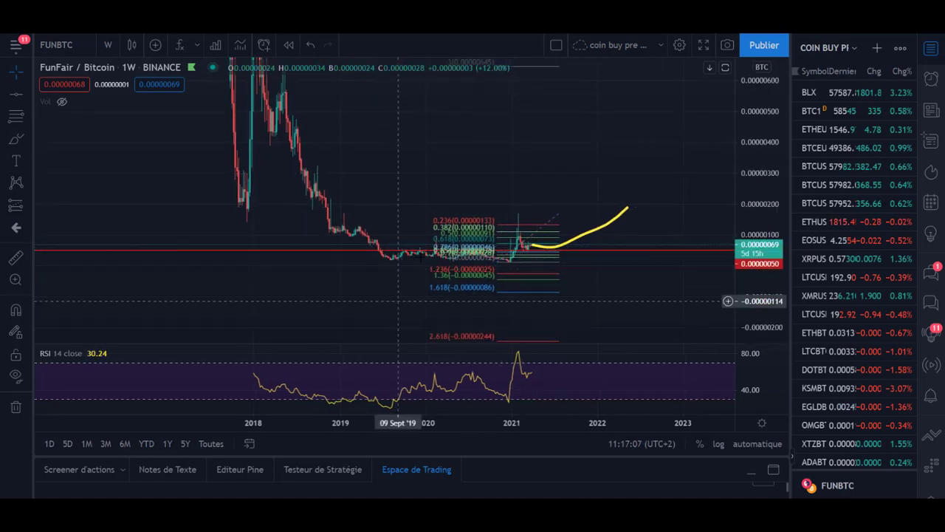
{"action": "left_click_drag", "start_coordinate": [401, 302], "coordinate": [463, 248]}
{"action": "left_click_drag", "start_coordinate": [749, 244], "coordinate": [738, 159]}
{"action": "scroll", "coordinate": [625, 284], "scroll_direction": "up", "scroll_amount": 4}
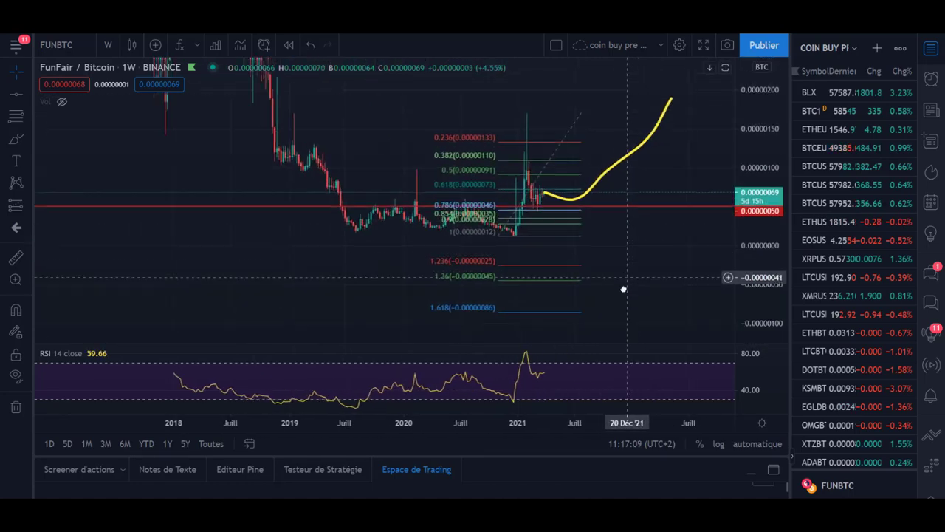
{"action": "left_click_drag", "start_coordinate": [597, 272], "coordinate": [653, 271]}
{"action": "left_click_drag", "start_coordinate": [766, 264], "coordinate": [715, 116]}
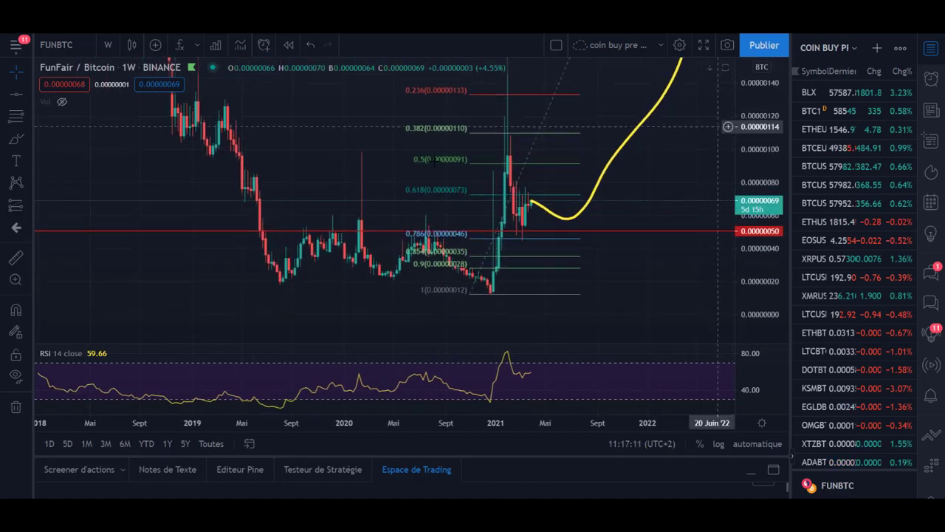
{"action": "left_click_drag", "start_coordinate": [342, 166], "coordinate": [319, 146]}
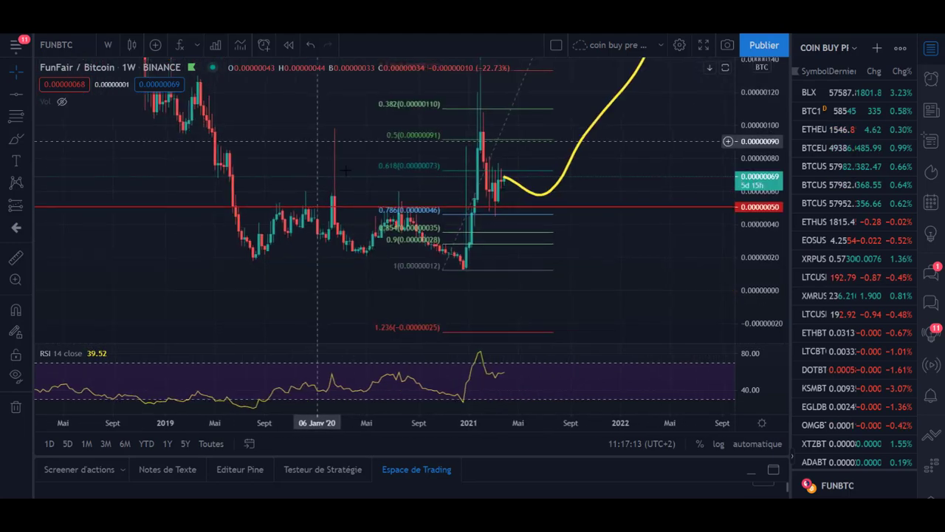
{"action": "left_click_drag", "start_coordinate": [182, 200], "coordinate": [131, 267]}
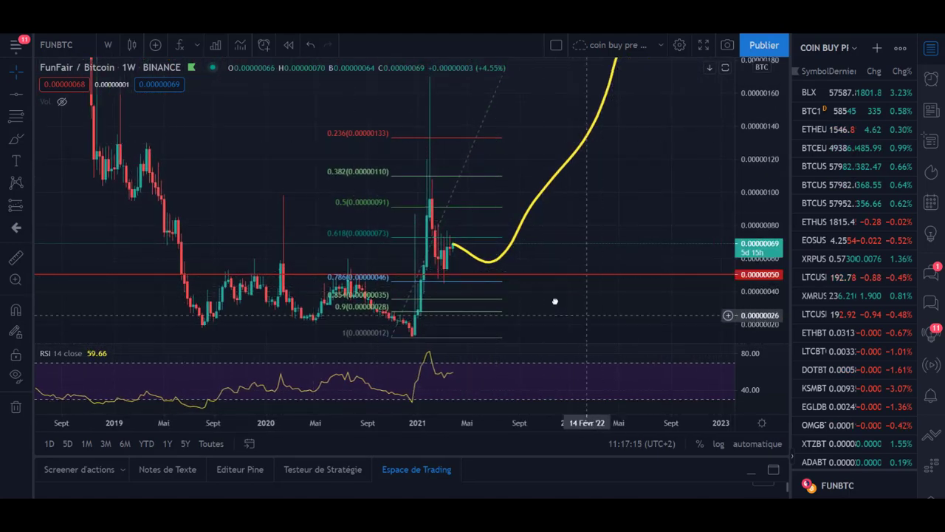
{"action": "left_click_drag", "start_coordinate": [601, 325], "coordinate": [572, 313]}
{"action": "left_click_drag", "start_coordinate": [739, 164], "coordinate": [742, 242]}
{"action": "left_click_drag", "start_coordinate": [612, 213], "coordinate": [597, 220]}
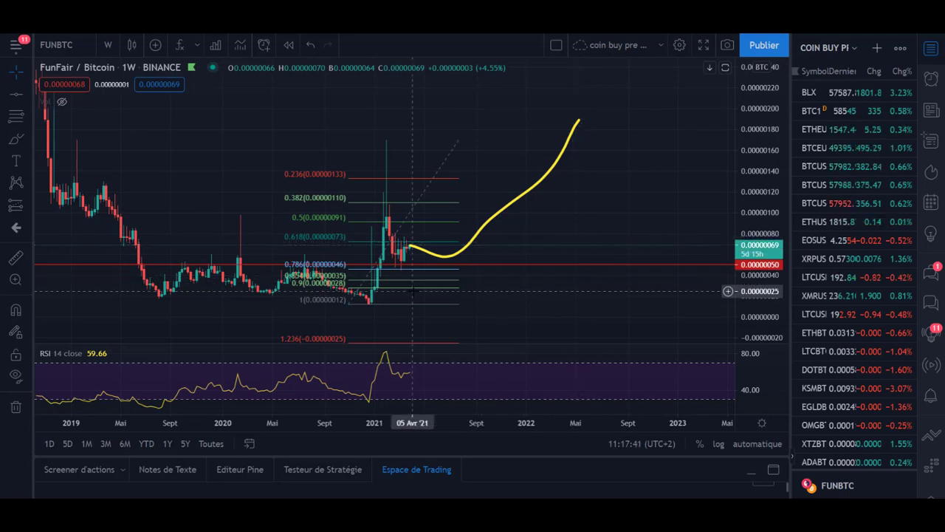
{"action": "left_click", "coordinate": [23, 72]}
{"action": "left_click_drag", "start_coordinate": [212, 167], "coordinate": [356, 171]}
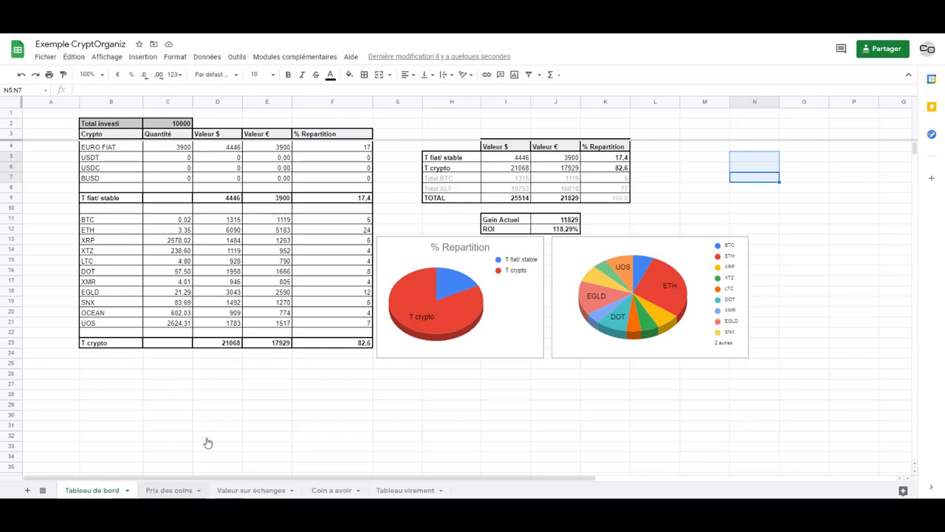
In the Exemple CryptOrganiz spreadsheet, set MaJ des prix on the Prix des coins sheet to 0 and return to Tableau de bord
{"action": "key", "text": "ctrl+shift+Page_Down"}
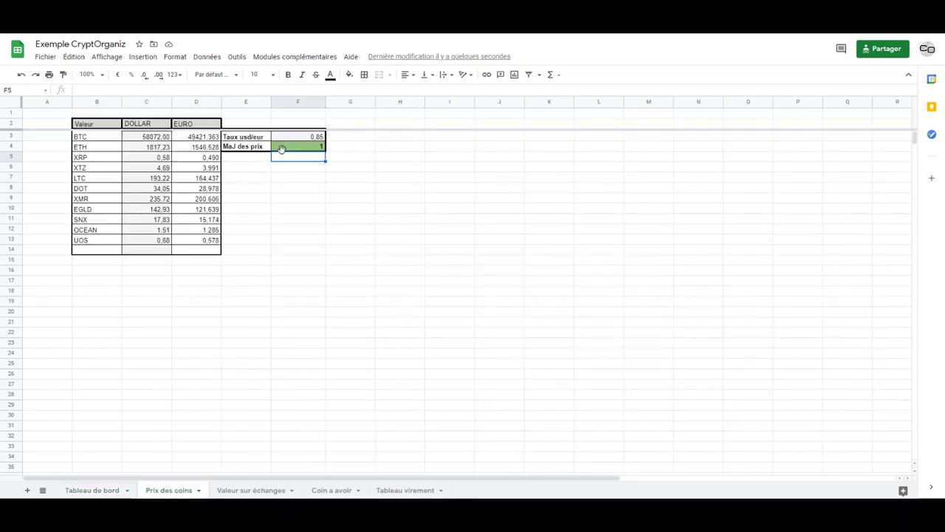
{"action": "left_click", "coordinate": [291, 147]}
{"action": "type", "text": "0"}
{"action": "key", "text": "Return"}
{"action": "key", "text": "ctrl+shift+Page_Up"}
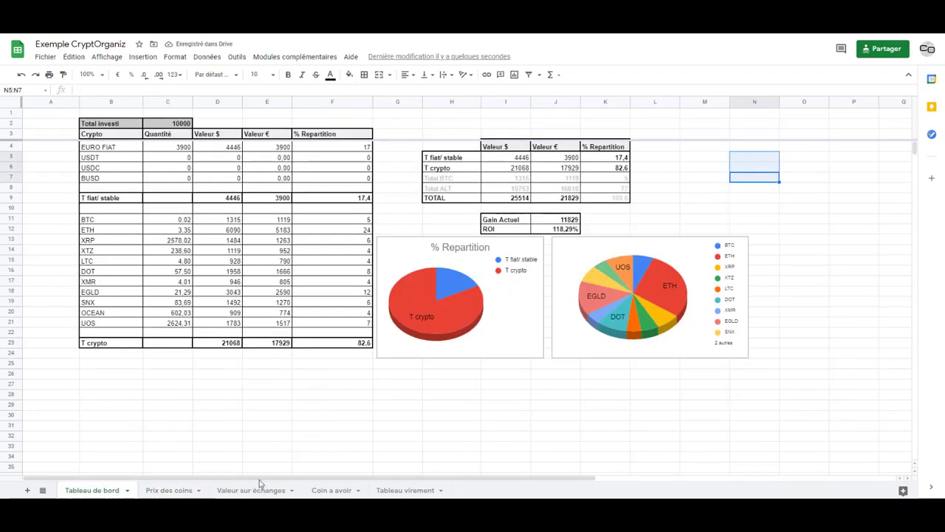
Review the holdings on the Valeur sur échanges sheet and the euro coin prices on the Prix des coins sheet
{"action": "key", "text": "ctrl+shift+Page_Down"}
{"action": "key", "text": "ctrl+shift+Page_Down"}
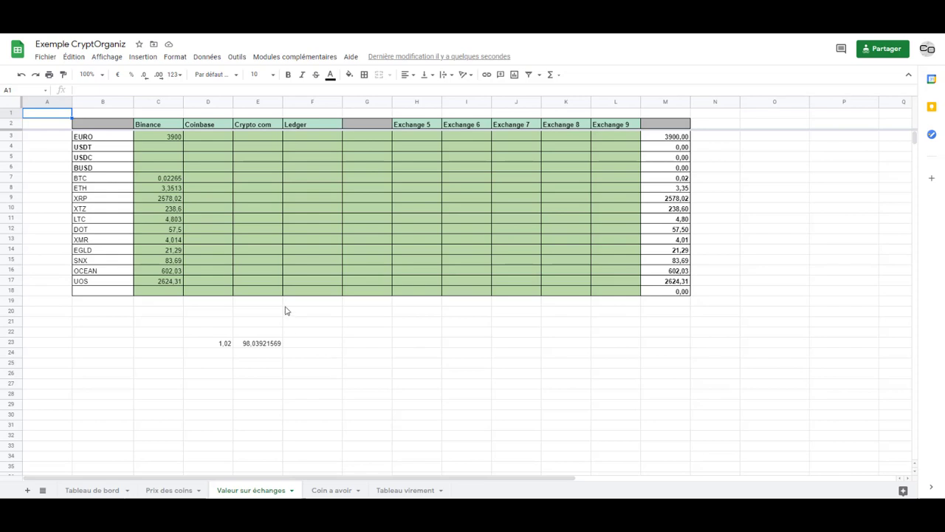
{"action": "key", "text": "ctrl+shift+Page_Up"}
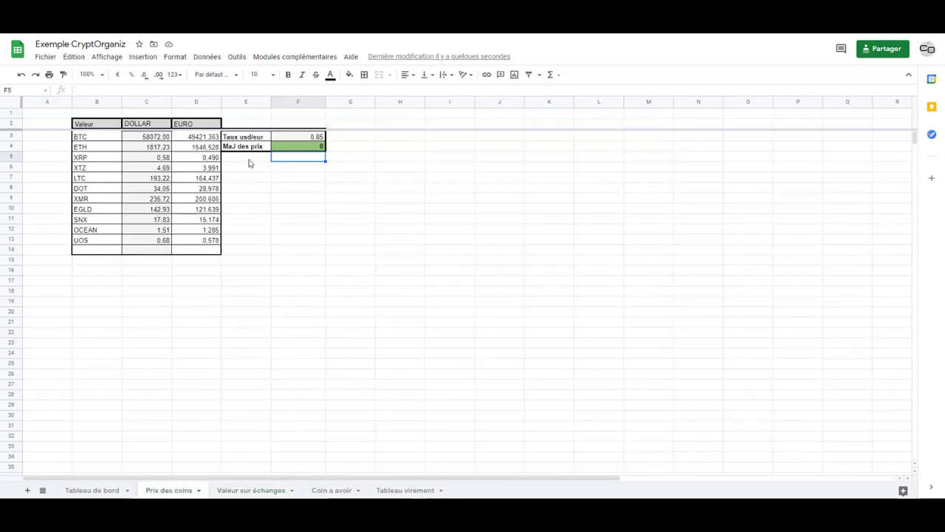
{"action": "left_click", "coordinate": [204, 125]}
{"action": "left_click_drag", "start_coordinate": [195, 139], "coordinate": [205, 221]}
{"action": "left_click", "coordinate": [255, 258]}
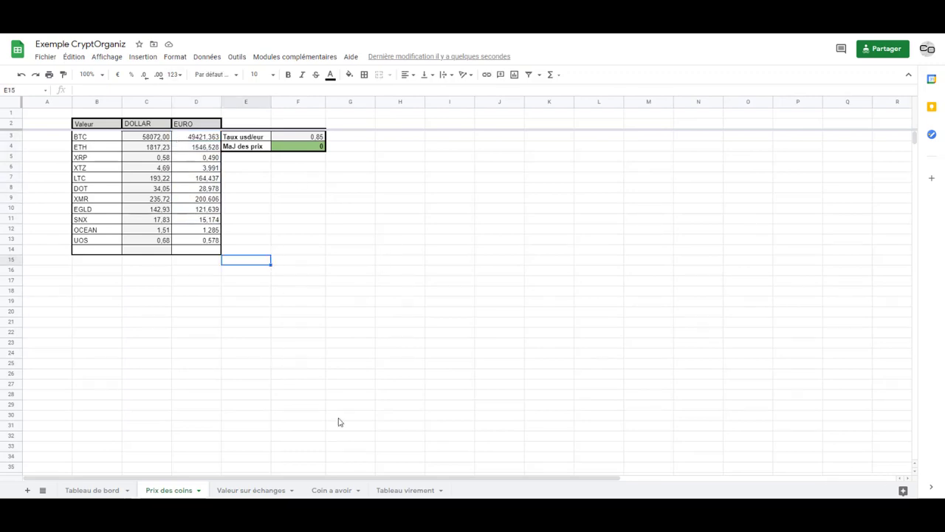
Inspect the Gain Actuel formula on the Tableau de bord sheet
{"action": "left_click", "coordinate": [94, 490]}
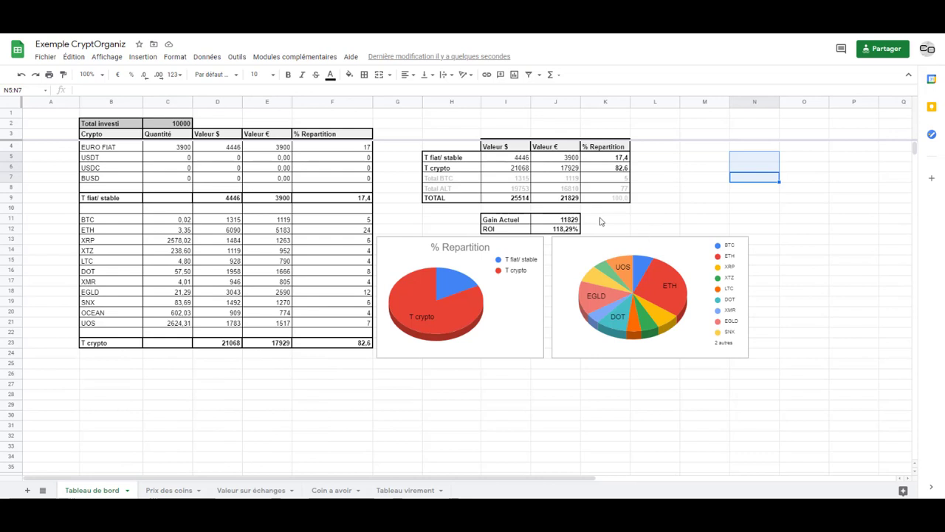
{"action": "left_click", "coordinate": [565, 219]}
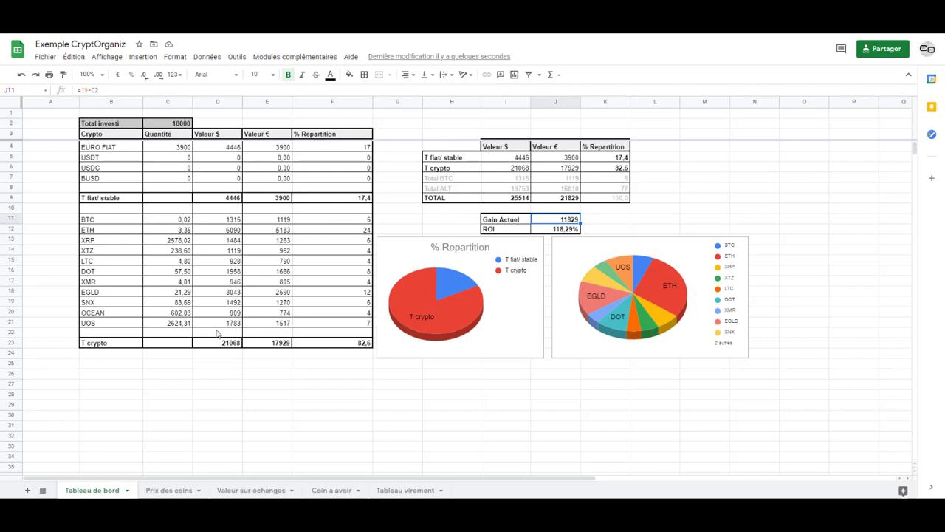
Inspect the Pourcentage voulu values and the BTC formulas on the Coin a avoir sheet, and return to Tableau de bord
{"action": "key", "text": "ctrl+shift+Page_Down"}
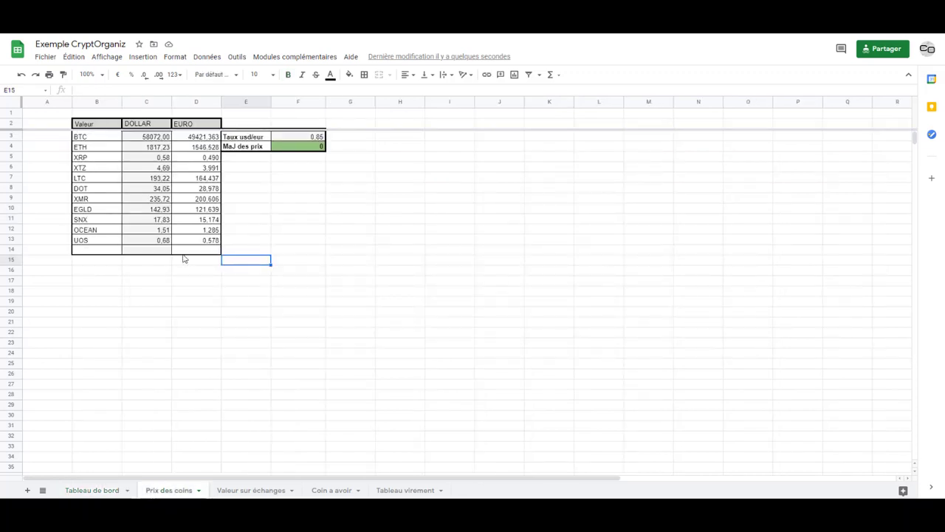
{"action": "left_click", "coordinate": [329, 490]}
{"action": "left_click", "coordinate": [256, 489]}
{"action": "key", "text": "ctrl+shift+Page_Down"}
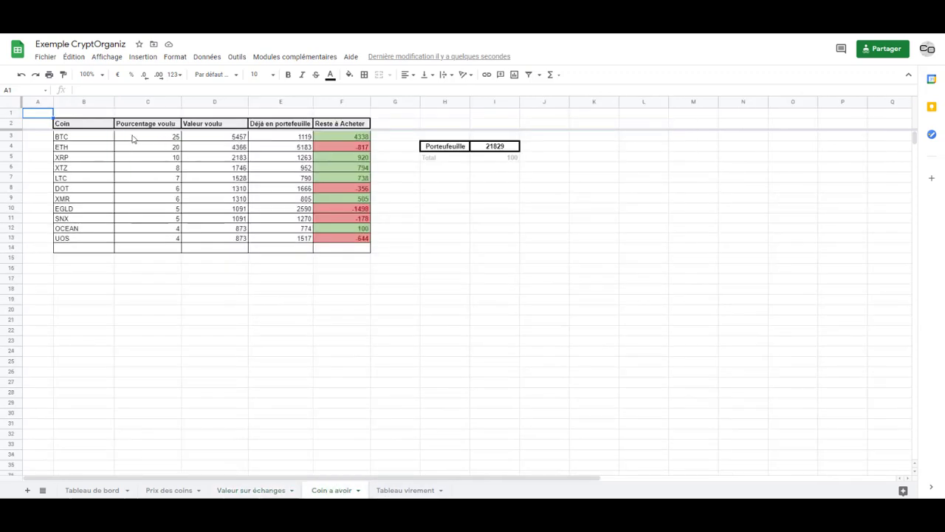
{"action": "left_click_drag", "start_coordinate": [140, 137], "coordinate": [148, 241]}
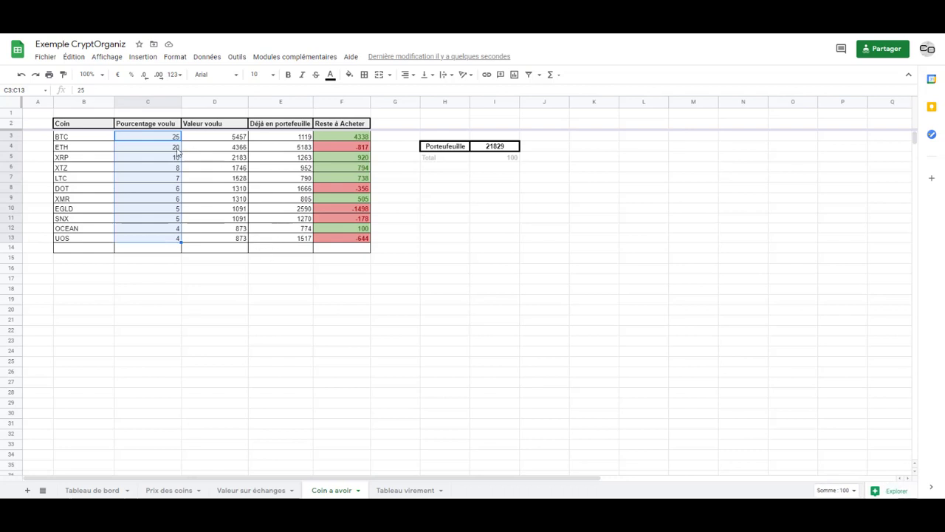
{"action": "left_click", "coordinate": [213, 138]}
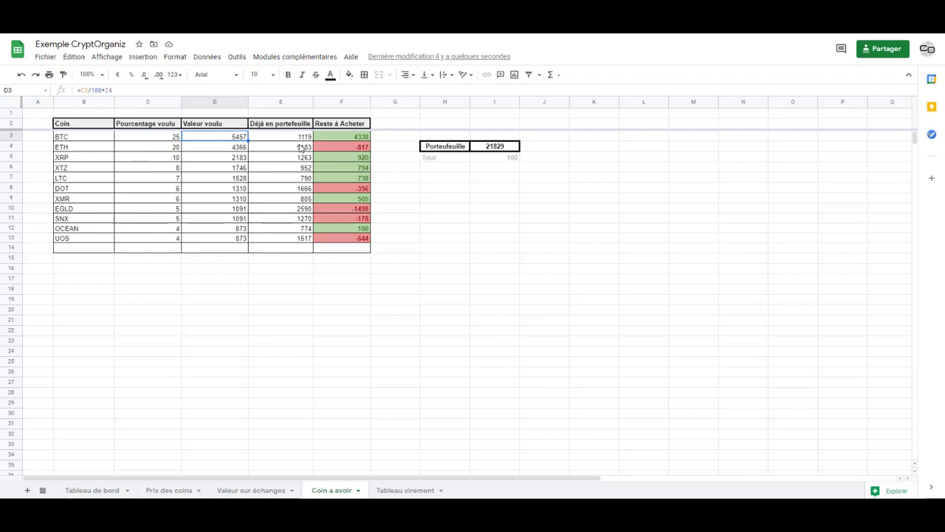
{"action": "left_click", "coordinate": [346, 139]}
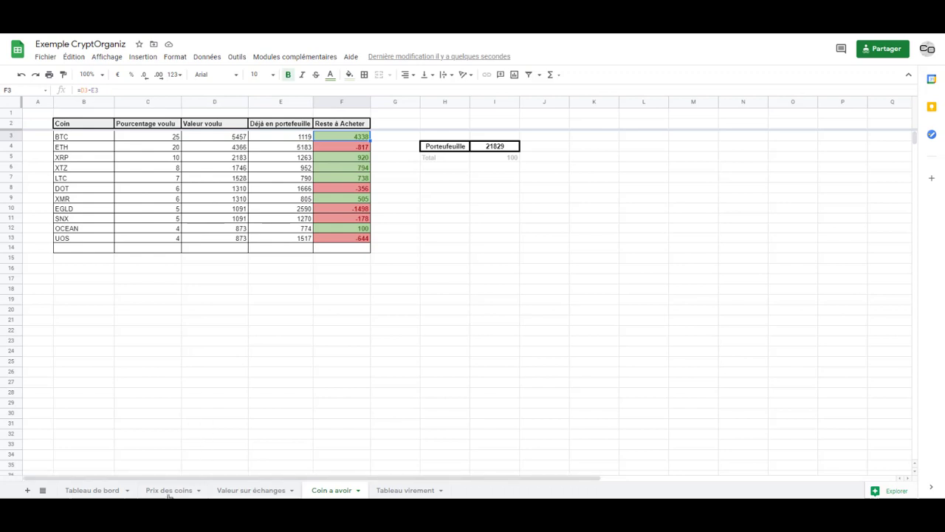
{"action": "left_click", "coordinate": [246, 491]}
{"action": "left_click", "coordinate": [90, 490]}
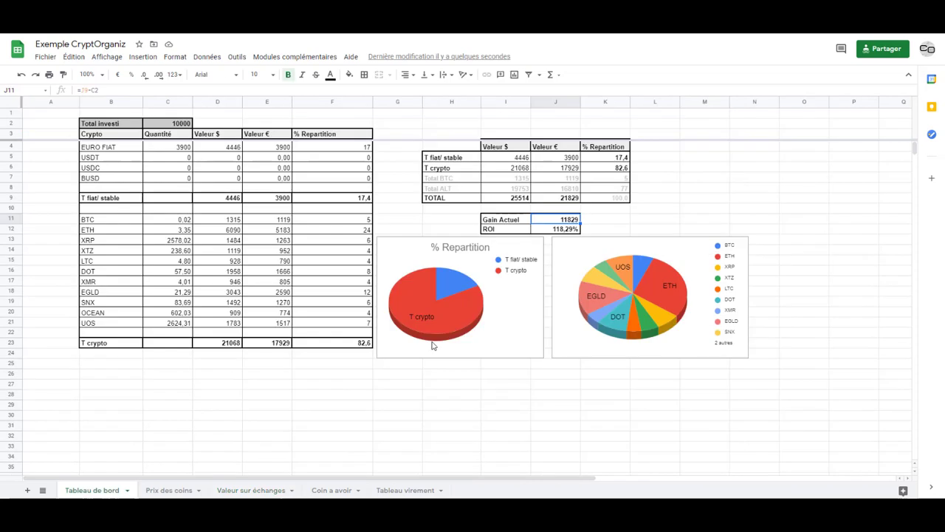